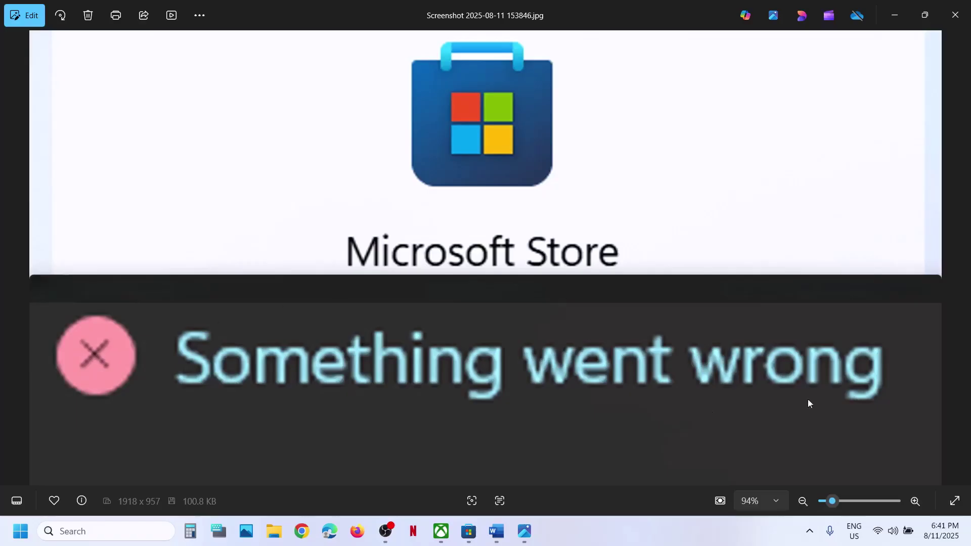
# Highlight the Step 1 date-and-time advice in the notes, then right-click the taskbar clock
pyautogui.moveTo(496, 531)
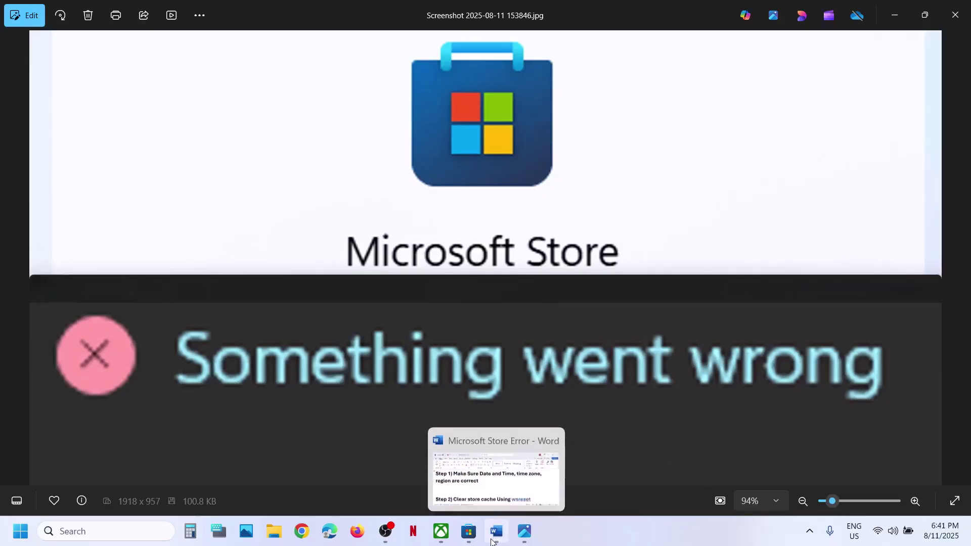
pyautogui.click(522, 467)
pyautogui.moveTo(260, 259); pyautogui.dragTo(635, 297)
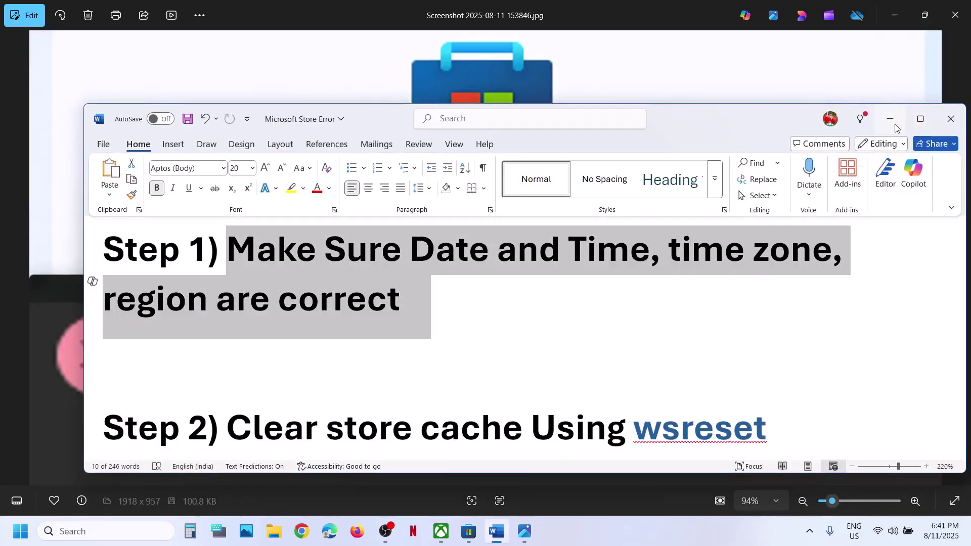
pyautogui.click(890, 119)
pyautogui.rightClick(945, 541)
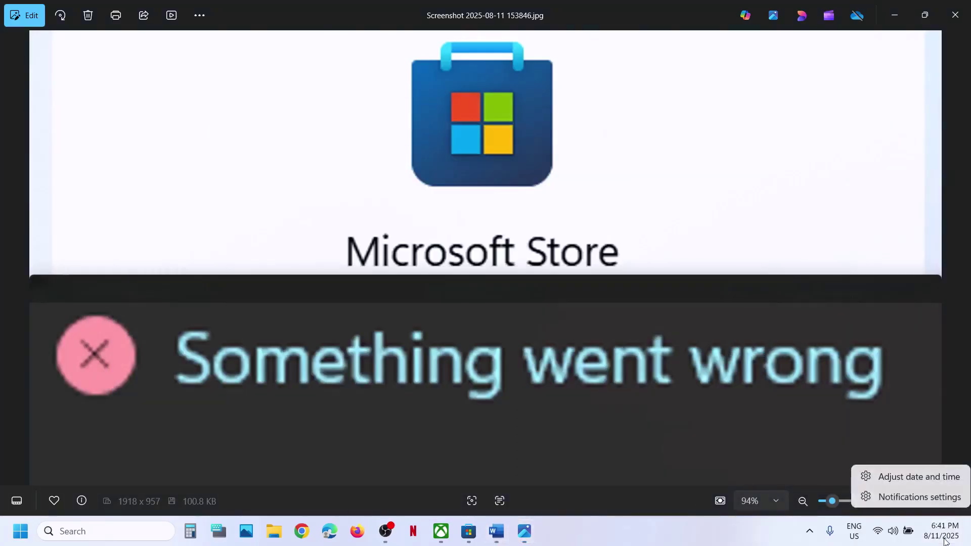
# Sync the clock now, keep India as the country or region, and close Settings
pyautogui.click(921, 482)
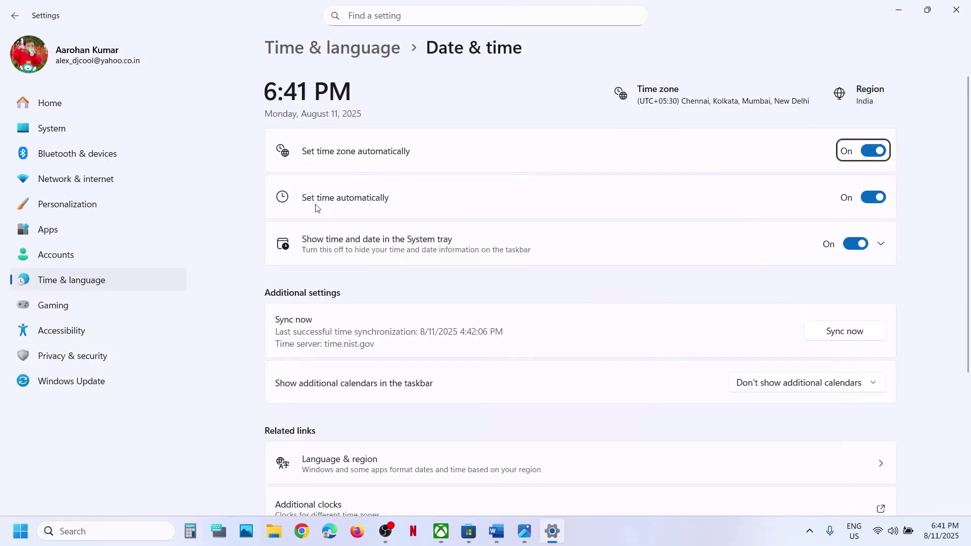
pyautogui.click(851, 339)
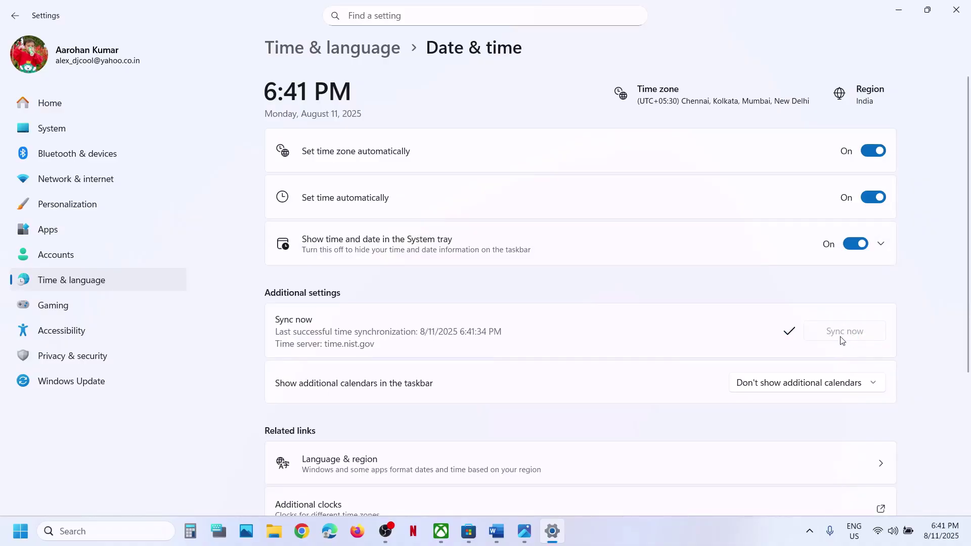
pyautogui.click(106, 284)
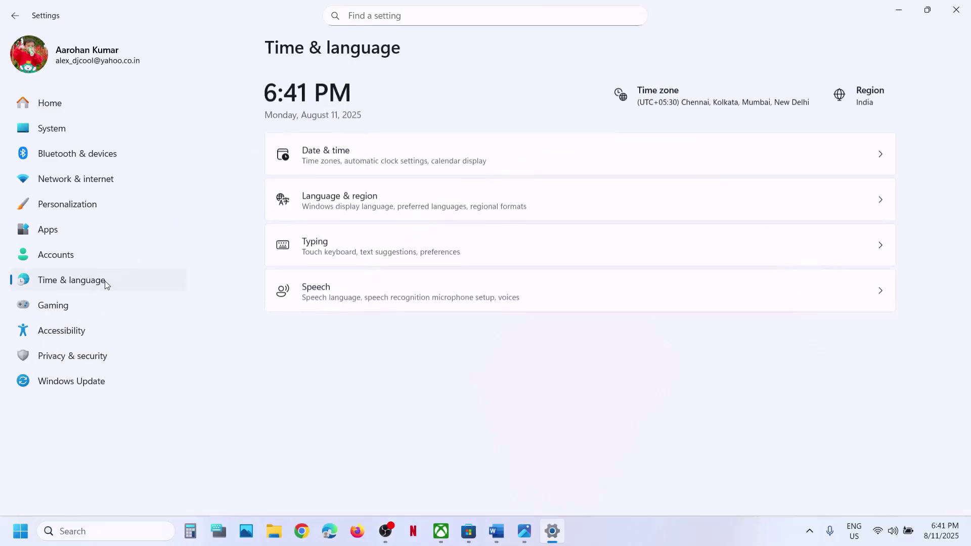
pyautogui.click(396, 208)
pyautogui.click(821, 317)
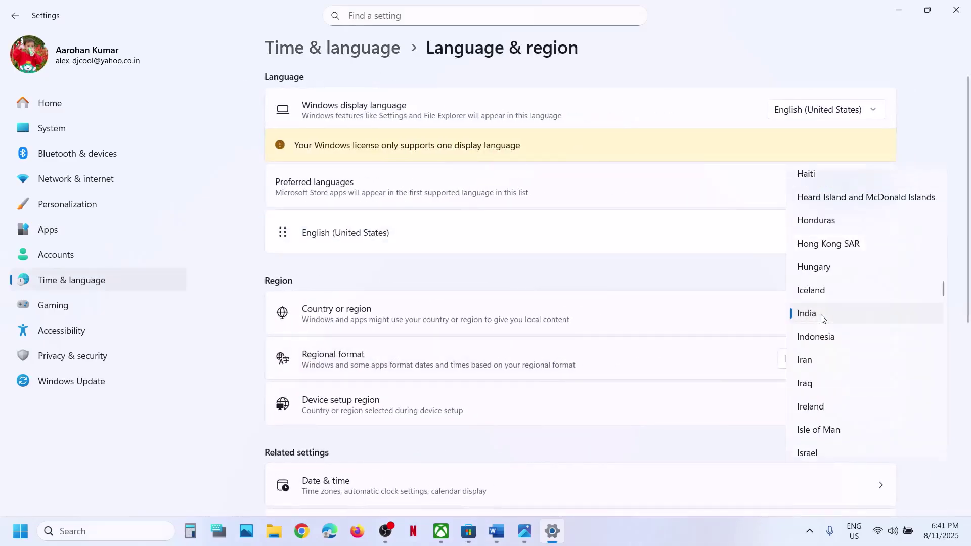
pyautogui.click(818, 316)
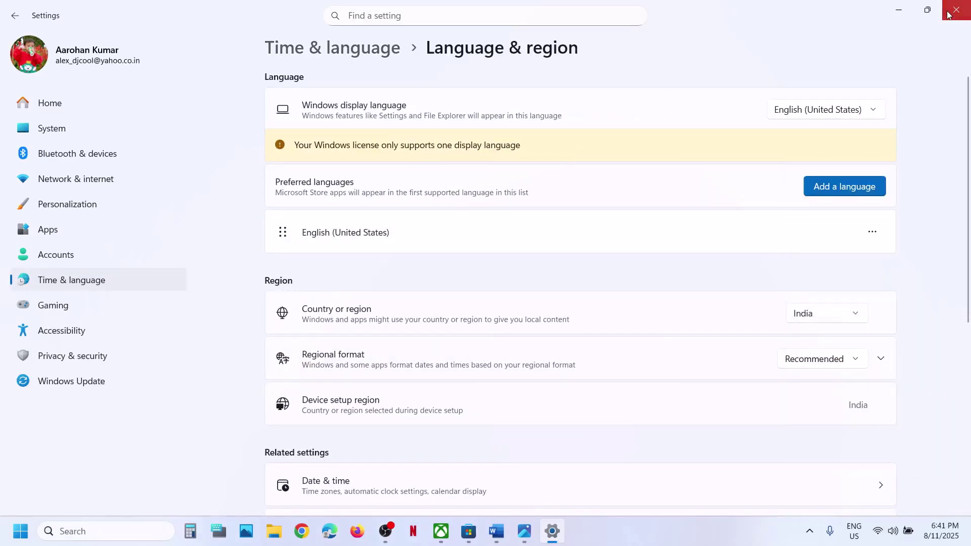
pyautogui.click(956, 9)
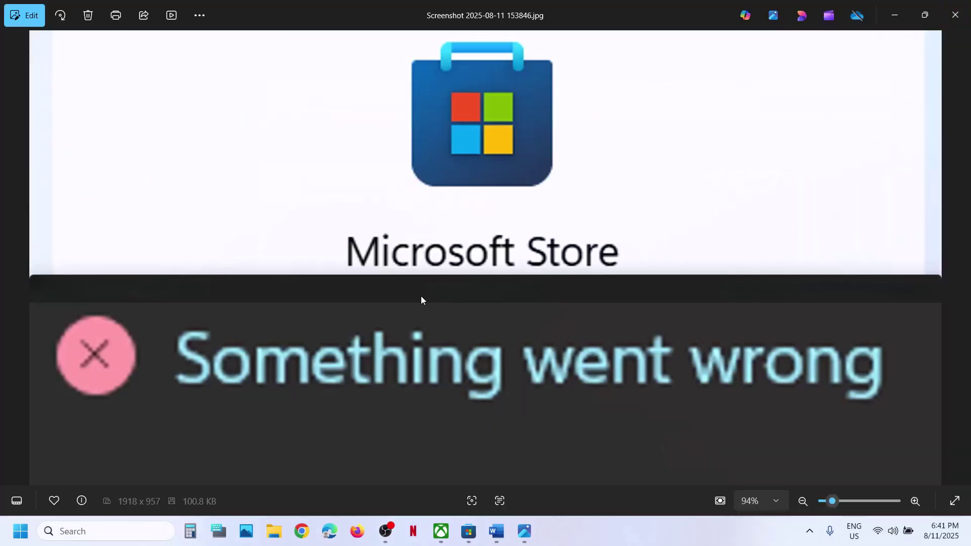
# Copy the wsreset command from the Step 2 heading in the notes
pyautogui.click(496, 531)
pyautogui.scroll(-3, 381, 405)
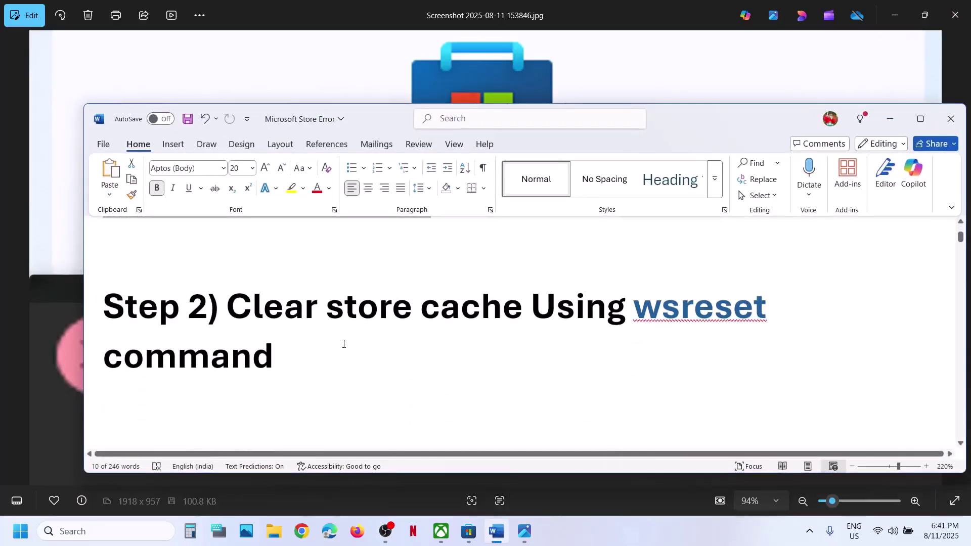
pyautogui.tripleClick(739, 299)
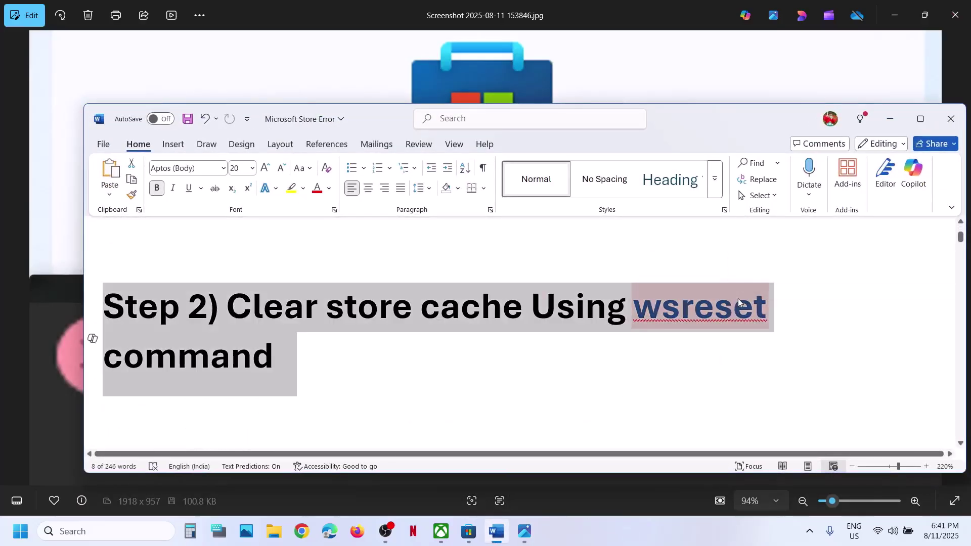
pyautogui.doubleClick(739, 299)
pyautogui.hotkey('ctrl', 'c')
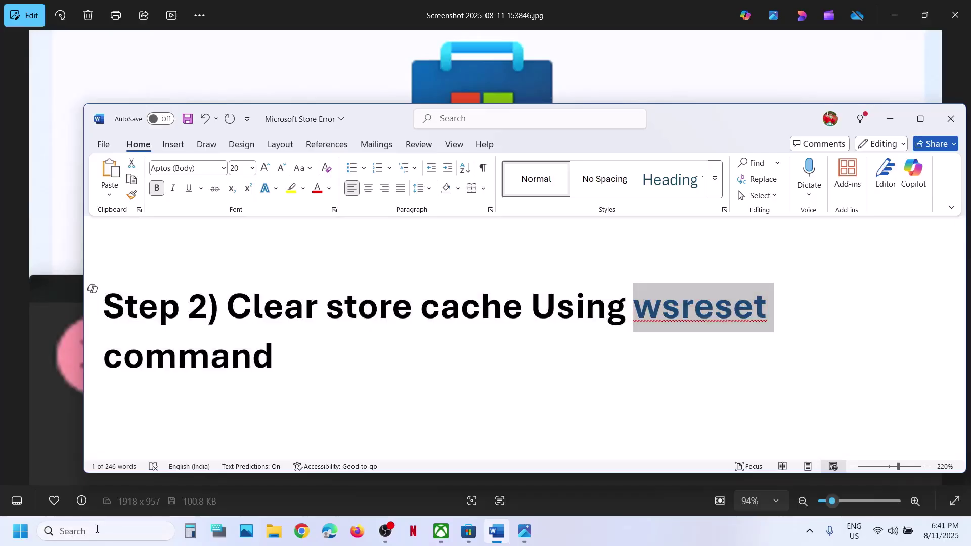
# Run wsreset from taskbar search, then scroll the notes to Step 3
pyautogui.click(97, 532)
pyautogui.hotkey('ctrl', 'v')
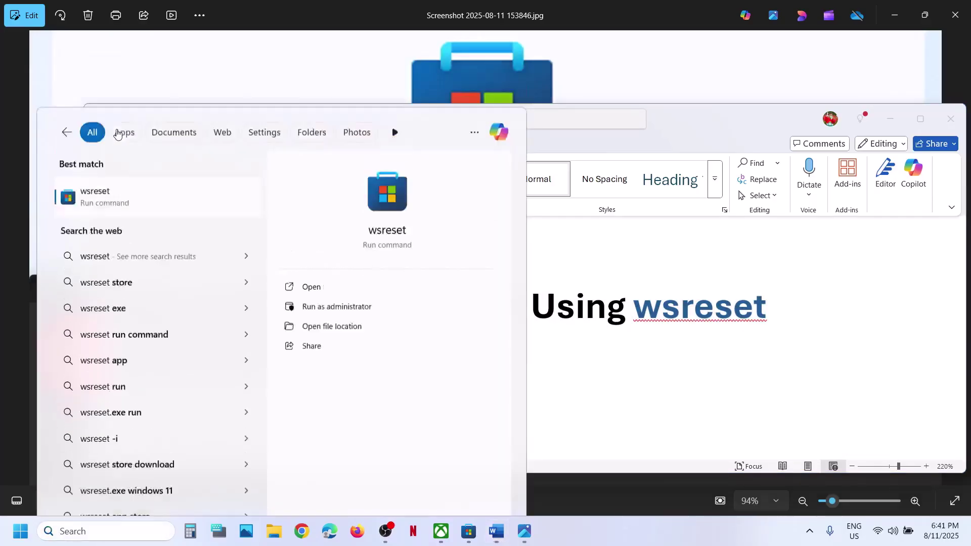
pyautogui.click(116, 133)
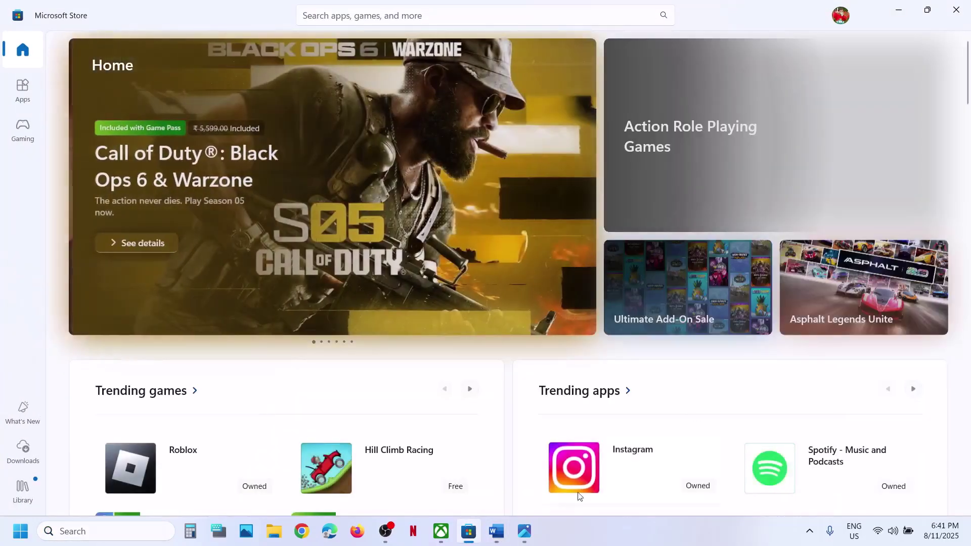
pyautogui.click(525, 531)
pyautogui.click(498, 533)
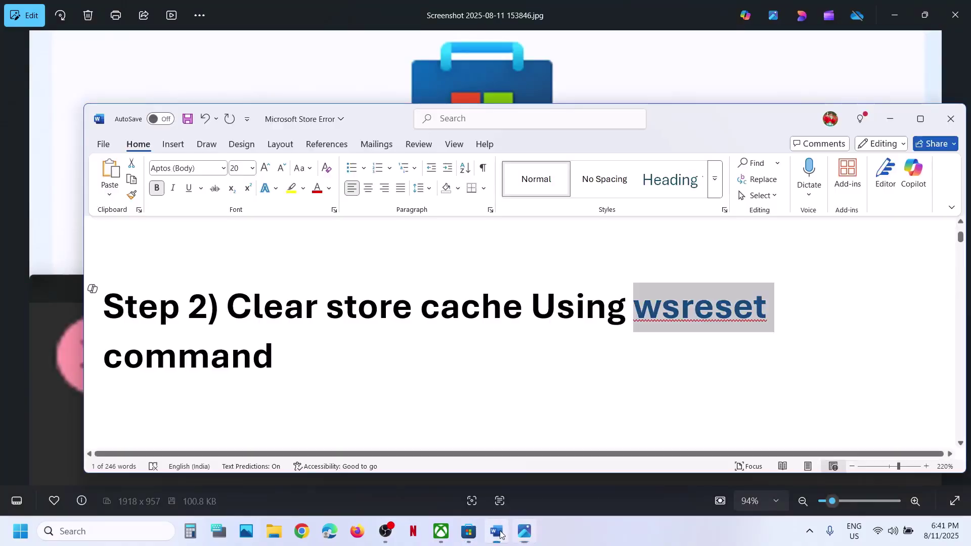
pyautogui.scroll(-3, 486, 390)
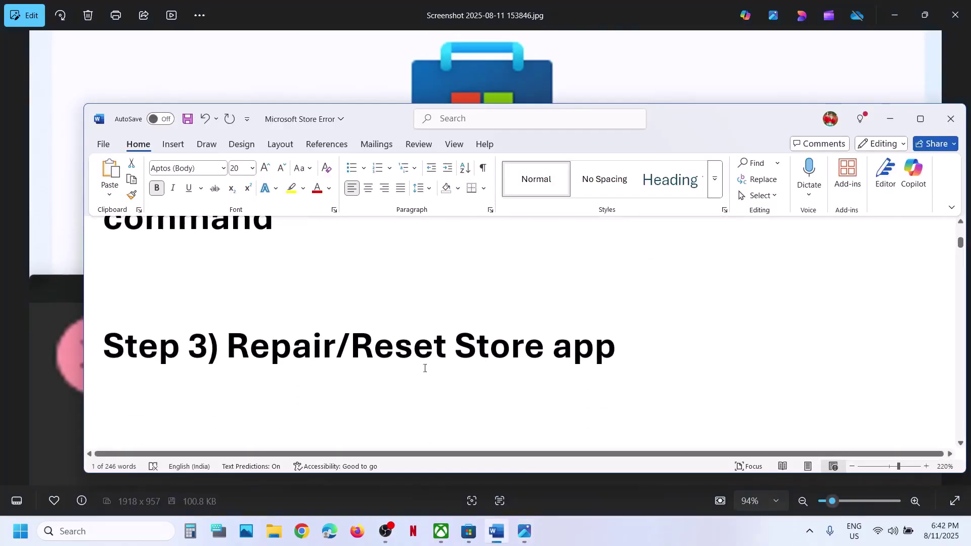
# Search 'store', open Microsoft Store, then open its App settings
pyautogui.click(81, 532)
pyautogui.write('s')
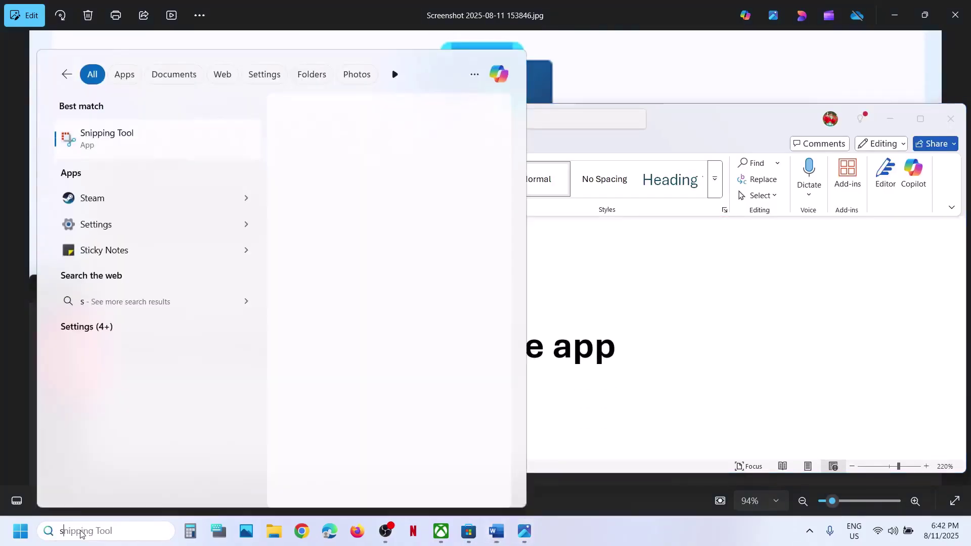
pyautogui.write('tore')
pyautogui.press('Return')
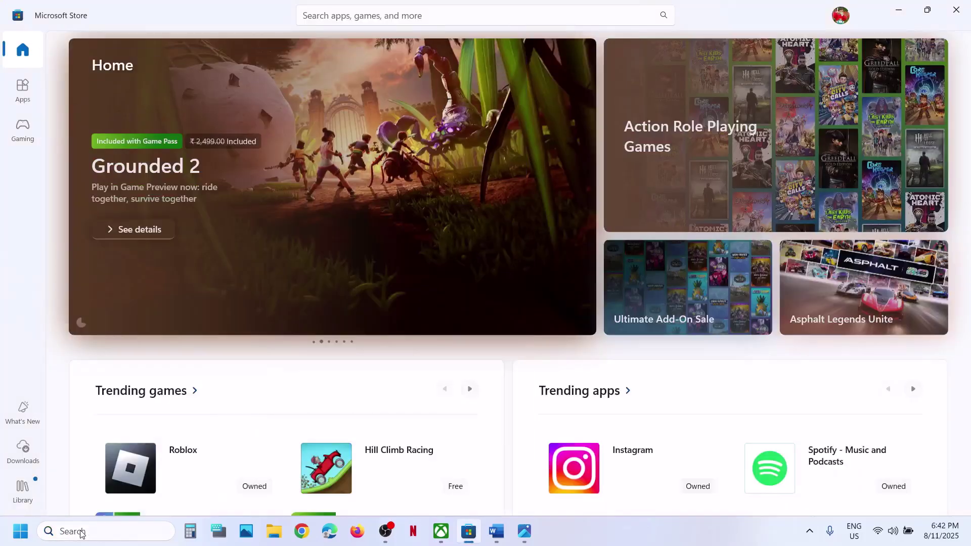
pyautogui.click(107, 531)
pyautogui.write('store')
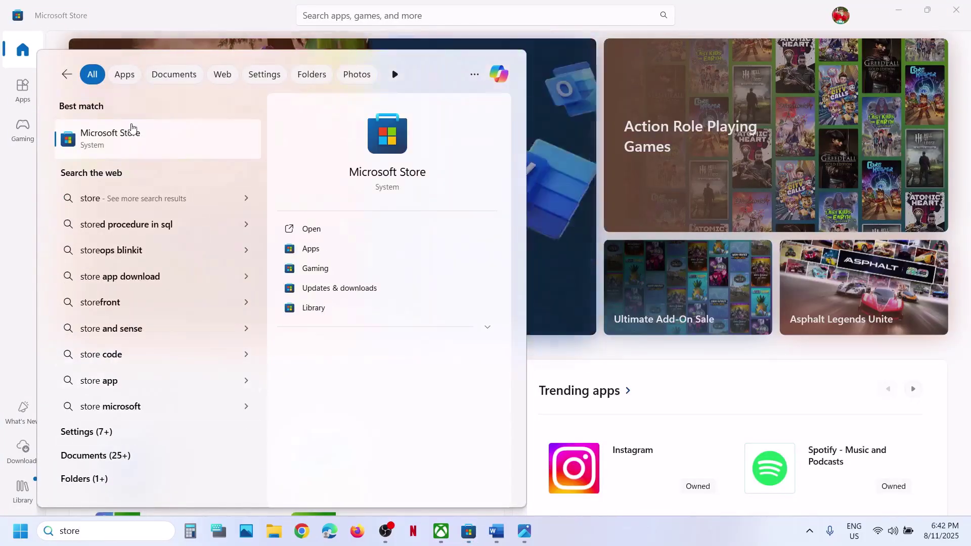
pyautogui.rightClick(134, 131)
pyautogui.click(201, 187)
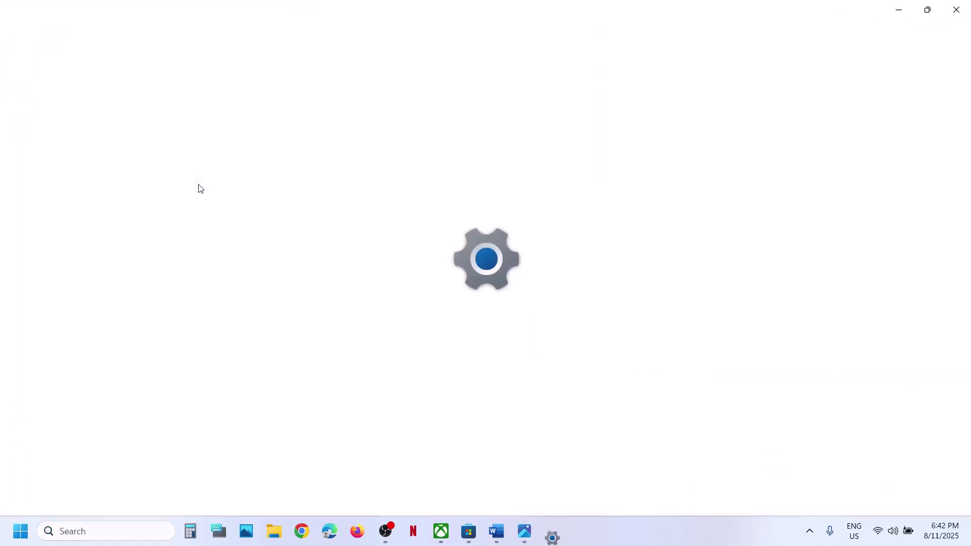
# Repair the Microsoft Store app, then reset it and confirm deleting its data
pyautogui.scroll(-7, 295, 251)
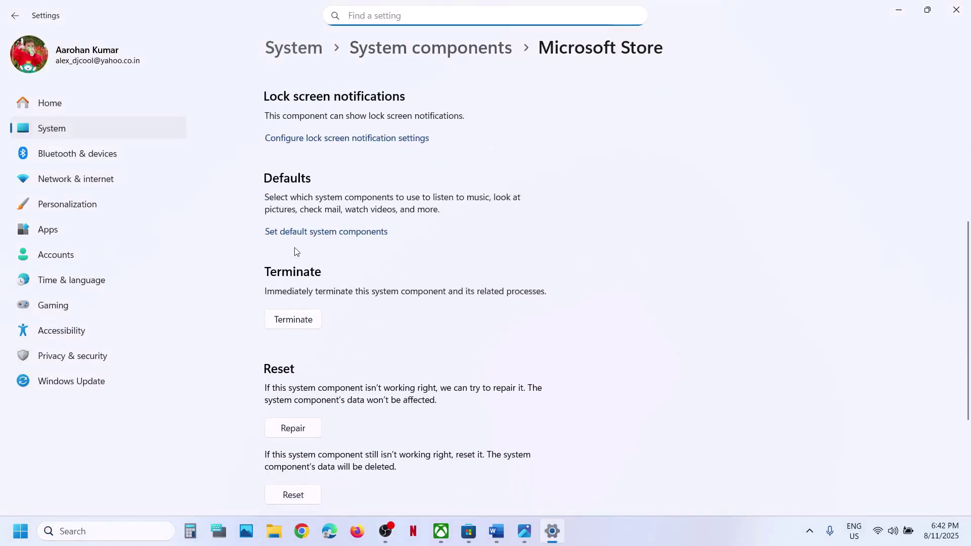
pyautogui.scroll(-3, 291, 320)
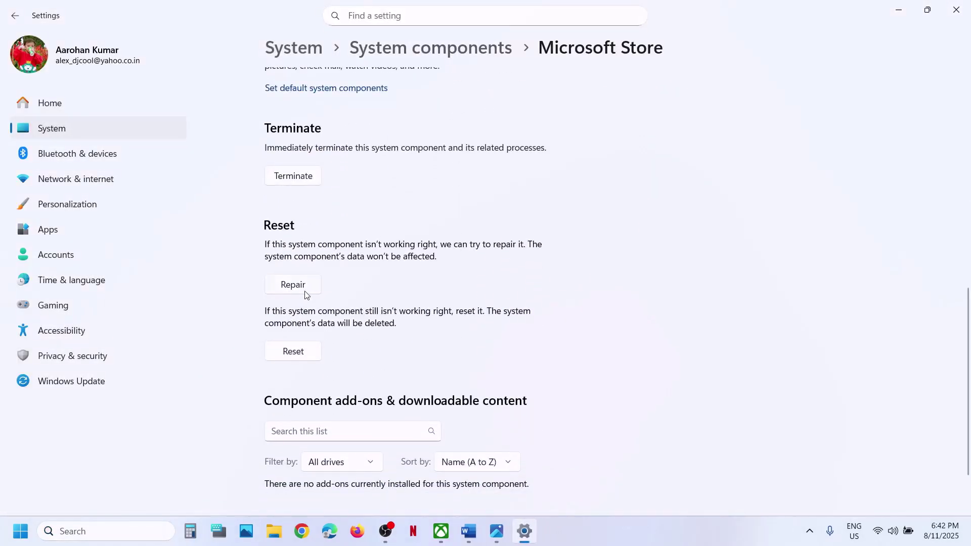
pyautogui.click(299, 287)
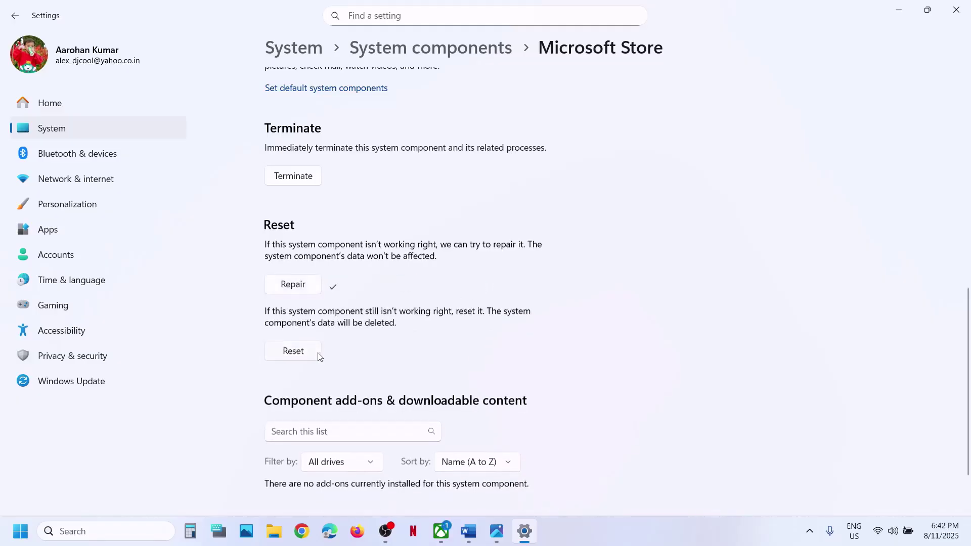
pyautogui.click(288, 352)
pyautogui.click(351, 318)
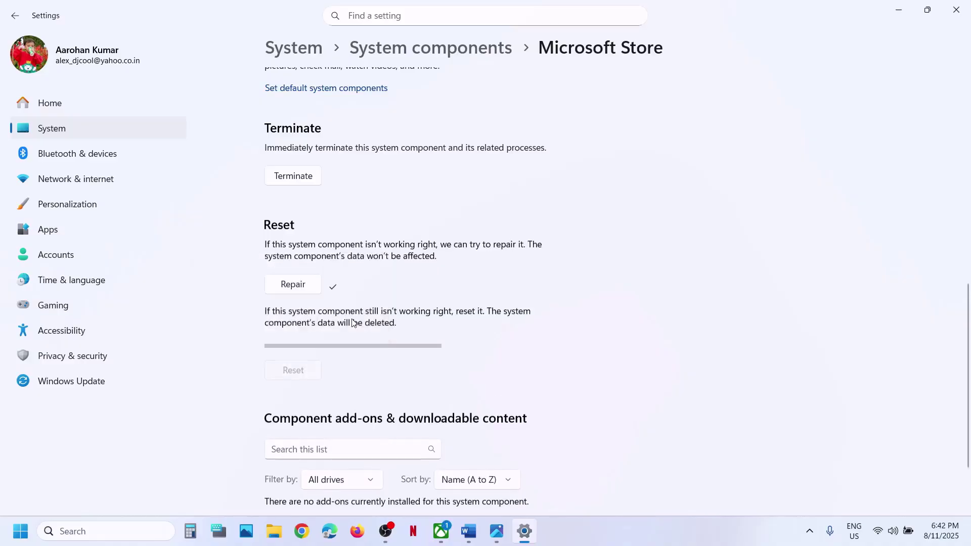
# Relaunch Microsoft Store from search to test it, then return to the notes
pyautogui.click(106, 527)
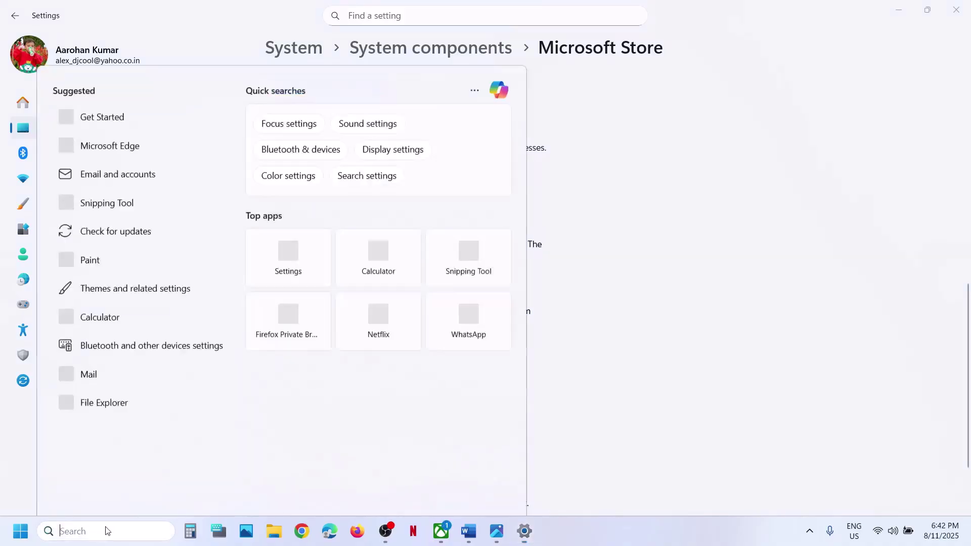
pyautogui.write('store')
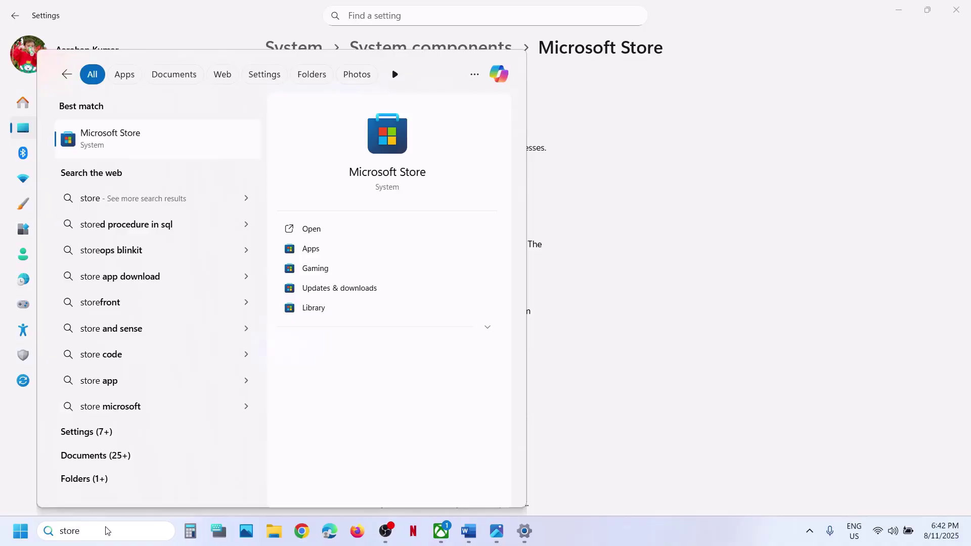
pyautogui.press('Return')
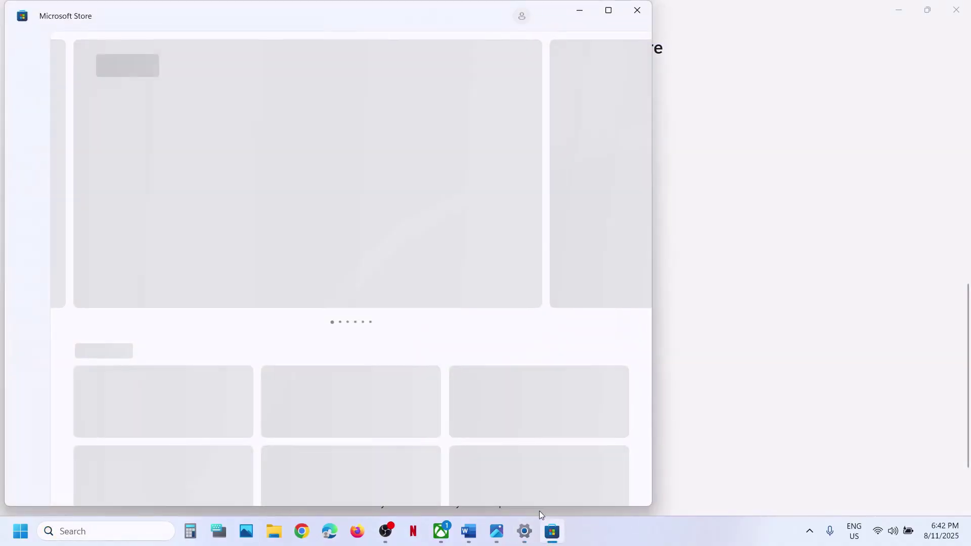
pyautogui.click(469, 531)
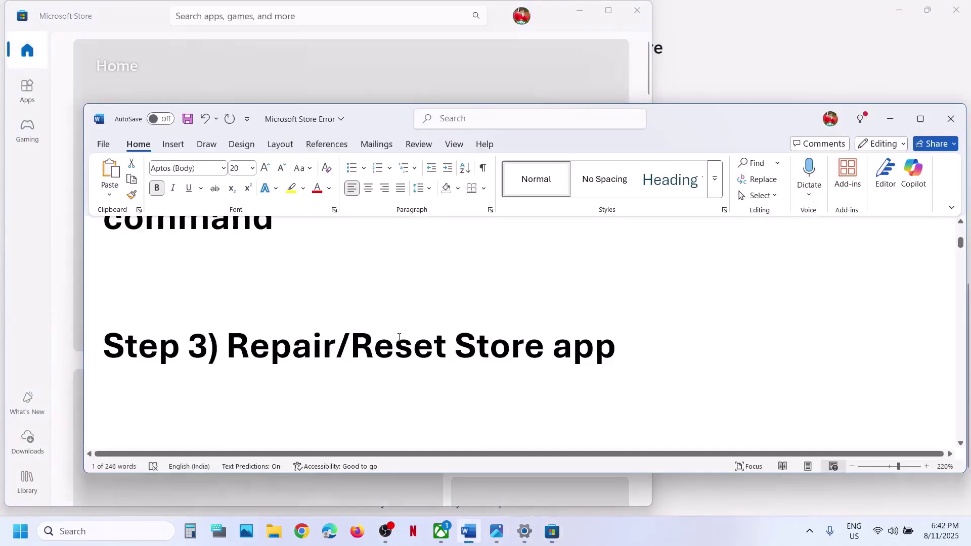
# Open the Services console from search
pyautogui.scroll(-3, 399, 337)
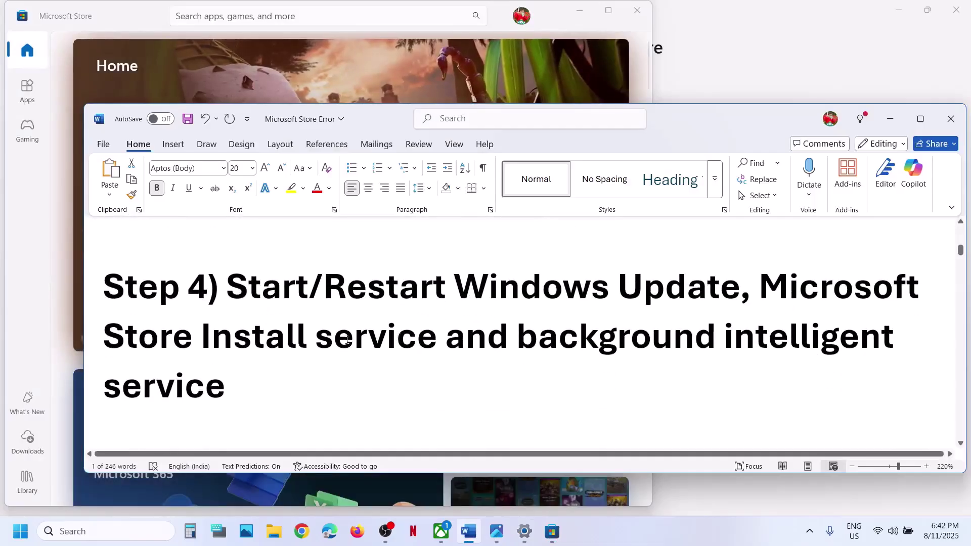
pyautogui.click(124, 529)
pyautogui.write('serv')
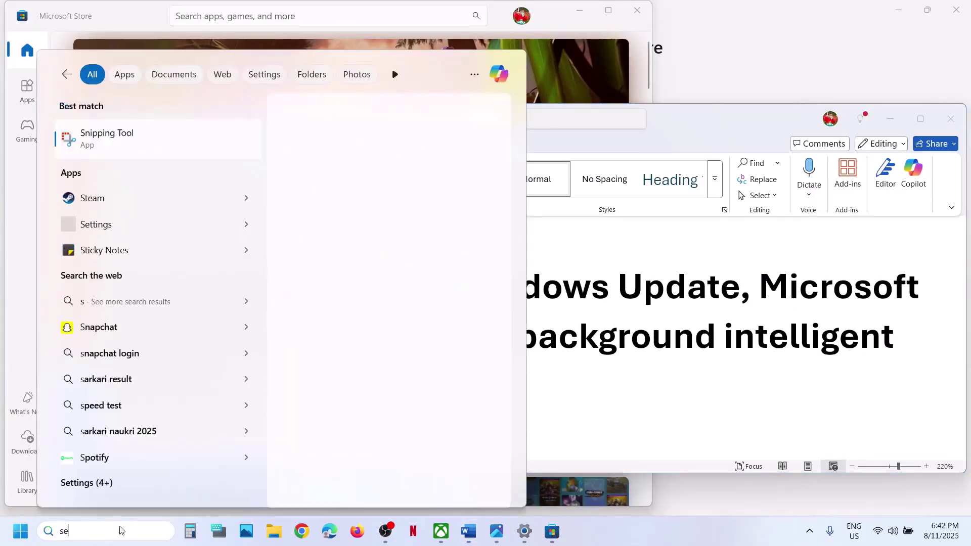
pyautogui.write('ices')
pyautogui.press('Return')
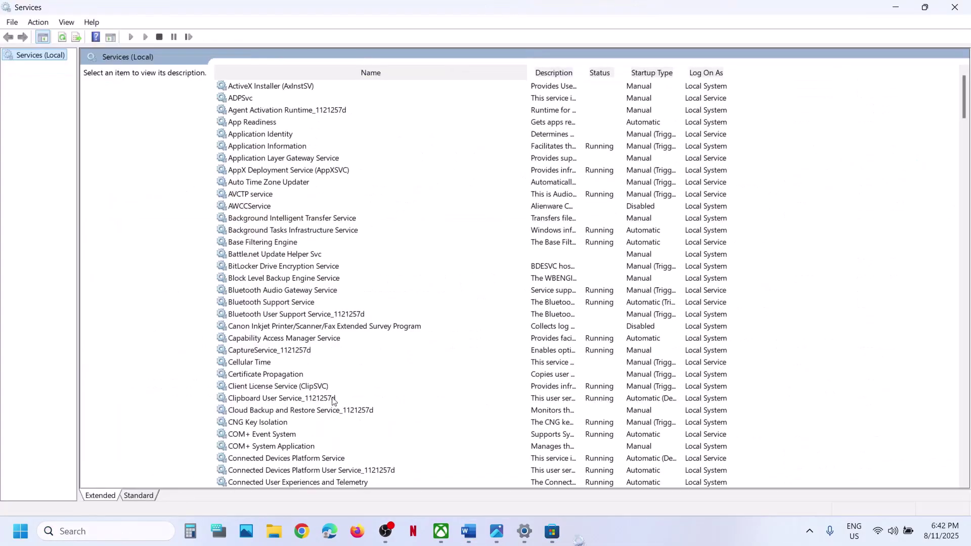
# Set Windows Update startup type to Automatic, apply, and restart the service
pyautogui.click(332, 409)
pyautogui.press('w')
pyautogui.scroll(-8, 301, 413)
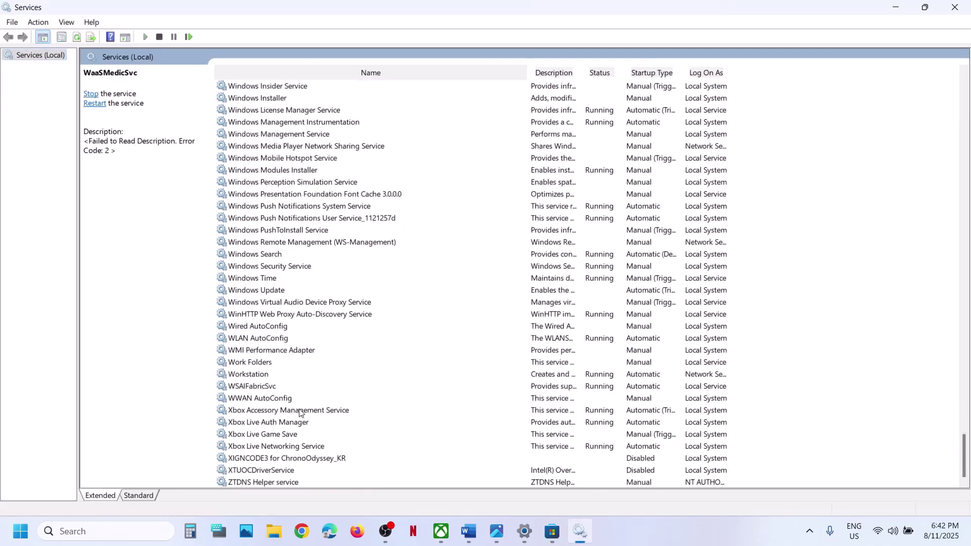
pyautogui.doubleClick(287, 291)
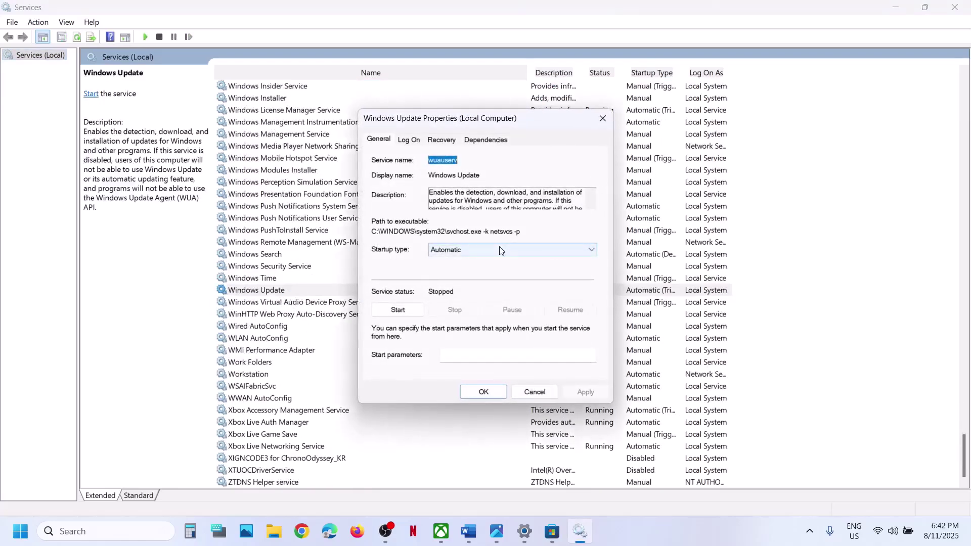
pyautogui.click(499, 248)
pyautogui.click(488, 269)
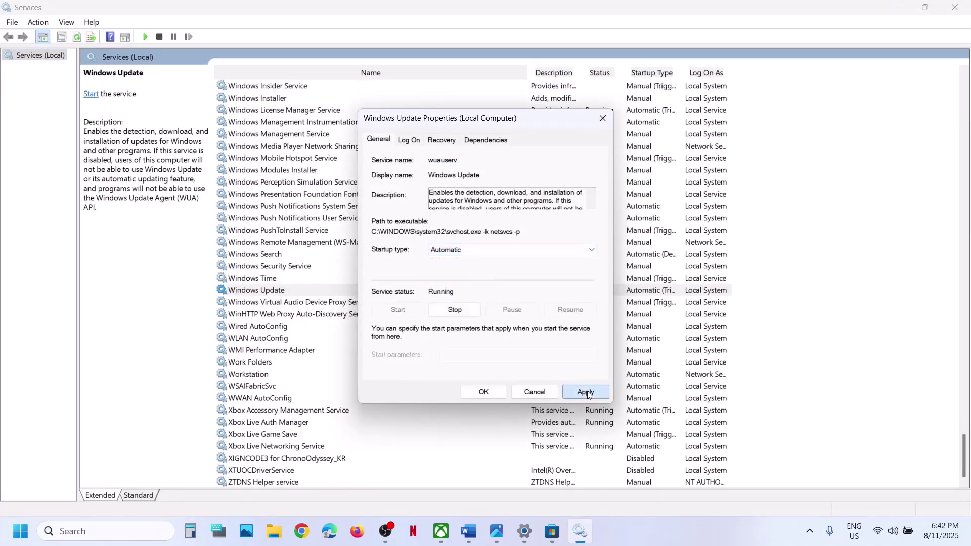
pyautogui.click(586, 392)
pyautogui.click(483, 392)
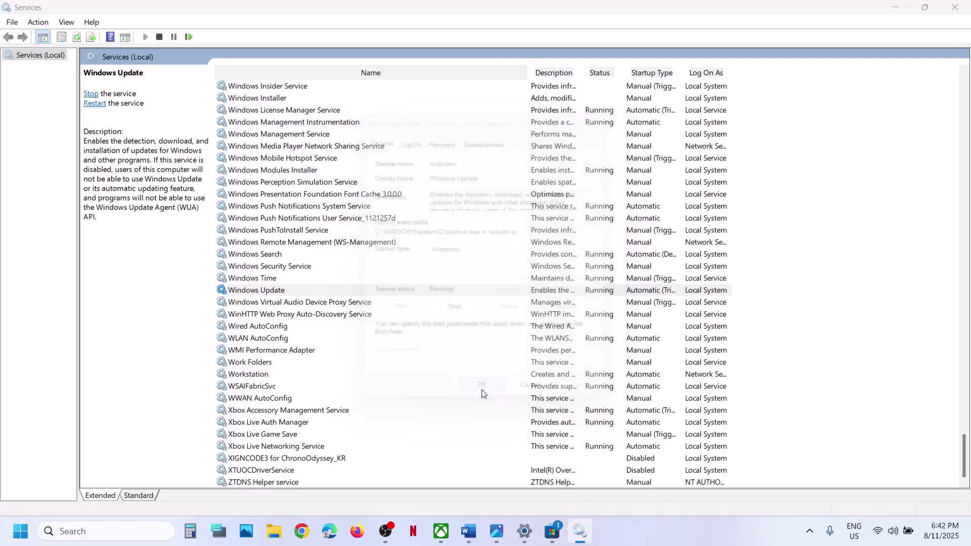
pyautogui.rightClick(266, 296)
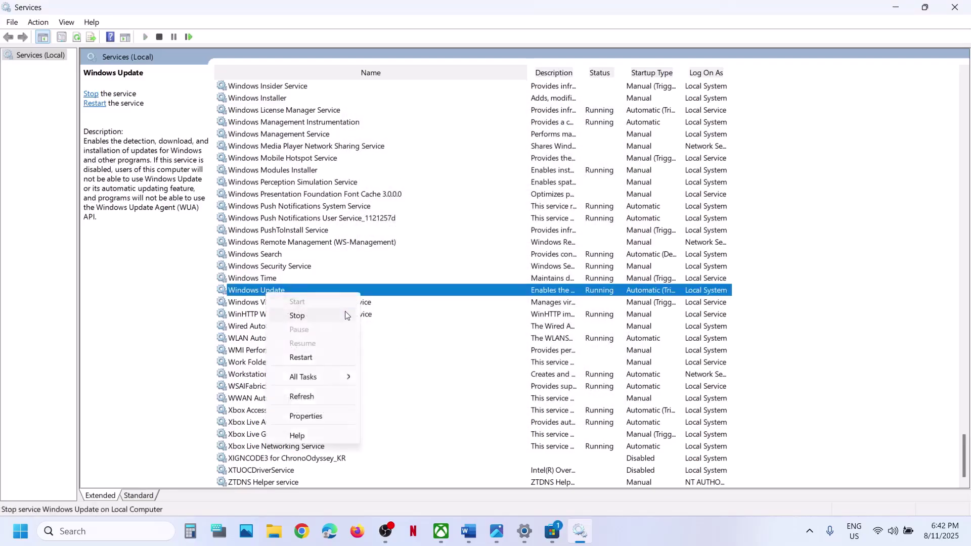
pyautogui.click(300, 356)
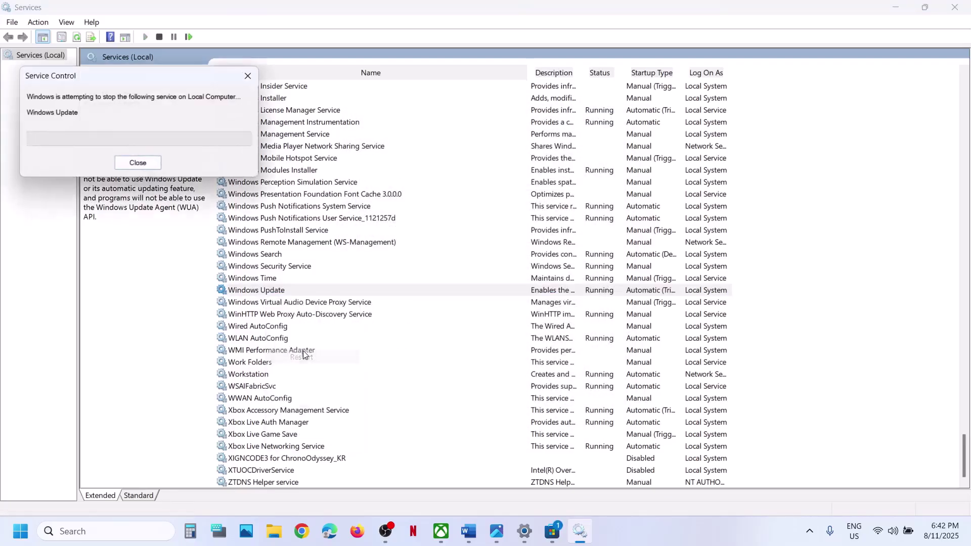
# Set Microsoft Store Install Service startup to Automatic, apply, and restart it
pyautogui.click(338, 241)
pyautogui.press('m')
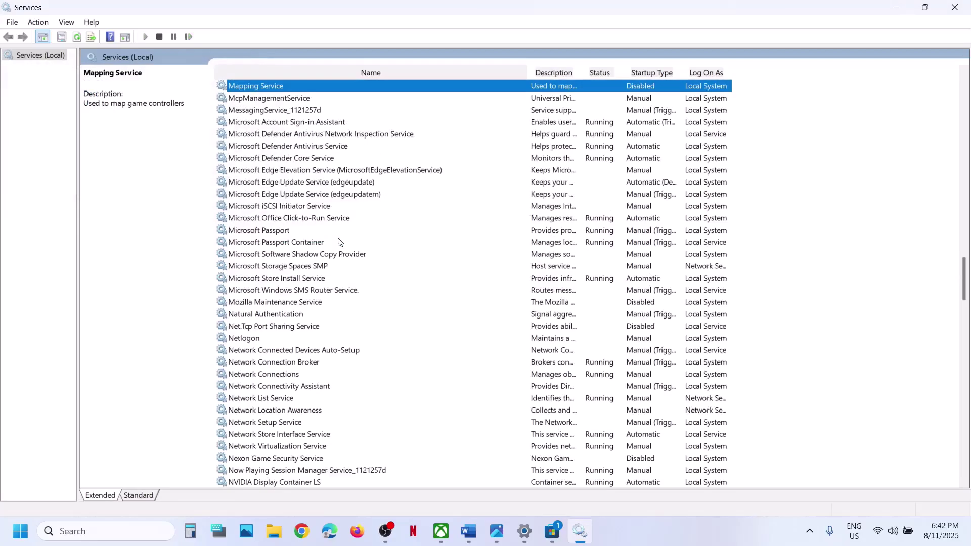
pyautogui.scroll(-1, 338, 242)
pyautogui.doubleClick(292, 243)
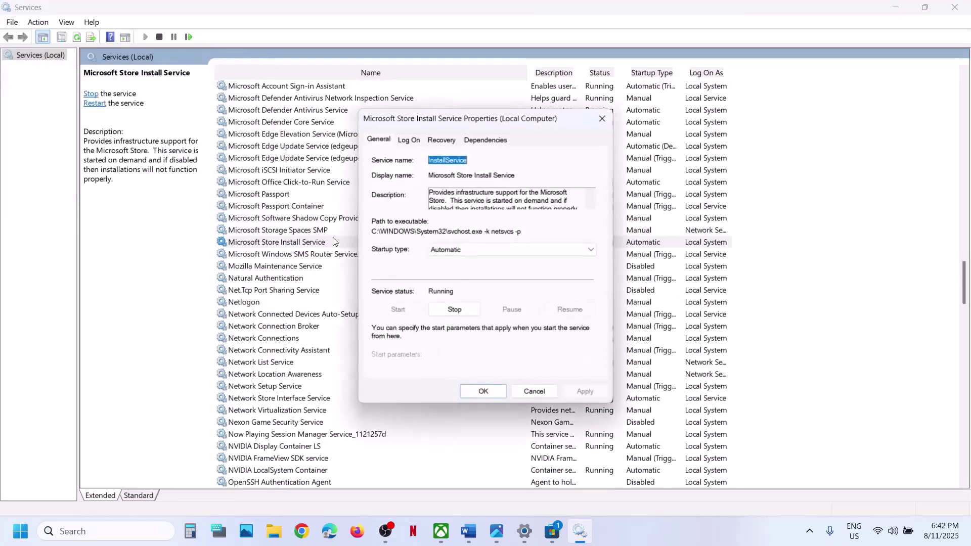
pyautogui.click(503, 251)
pyautogui.click(489, 275)
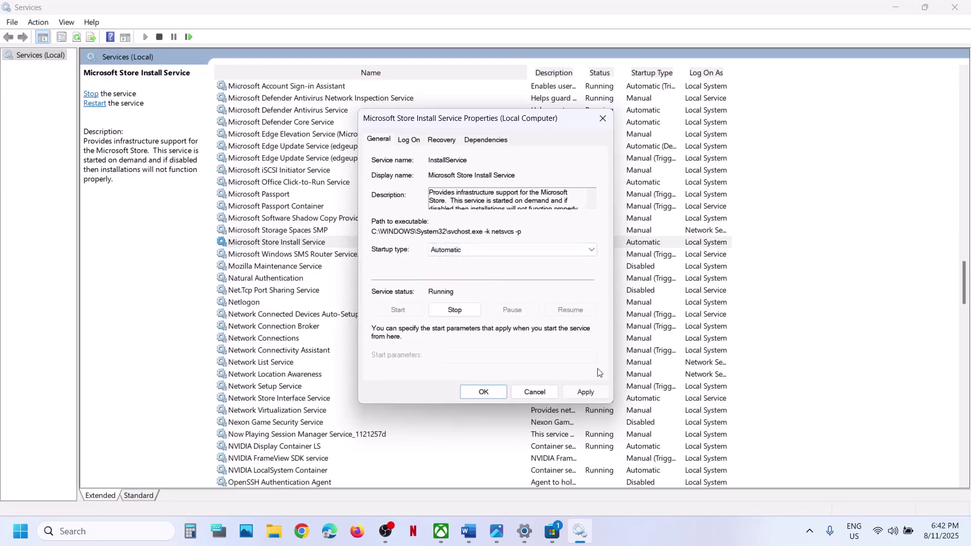
pyautogui.click(585, 392)
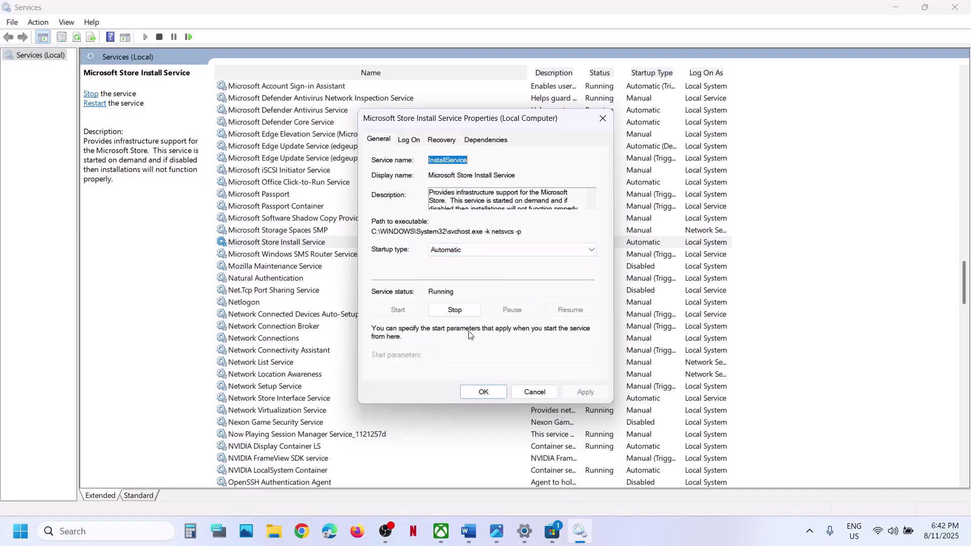
pyautogui.click(471, 393)
pyautogui.rightClick(310, 248)
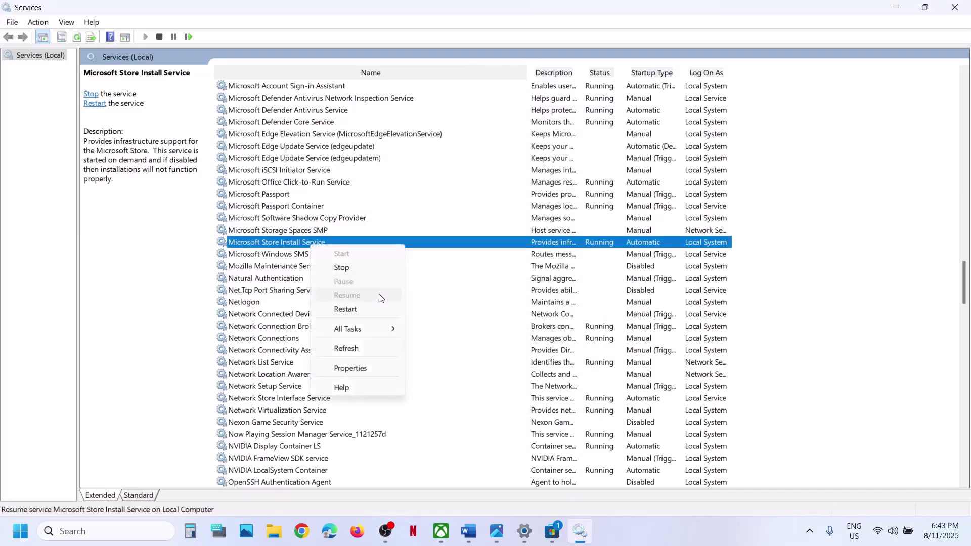
pyautogui.click(363, 310)
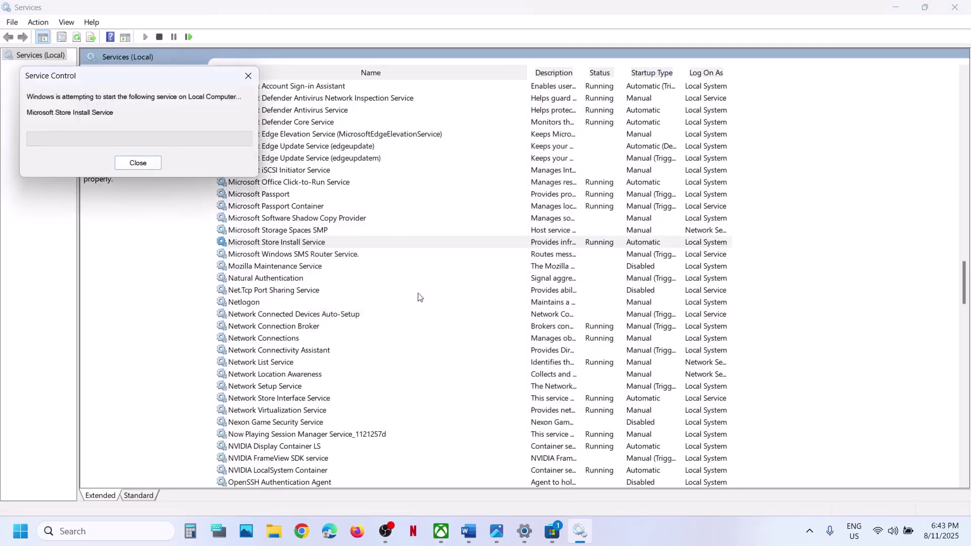
# Set Background Intelligent Transfer Service to Automatic, start and restart it, then scroll notes to Step 5
pyautogui.click(314, 334)
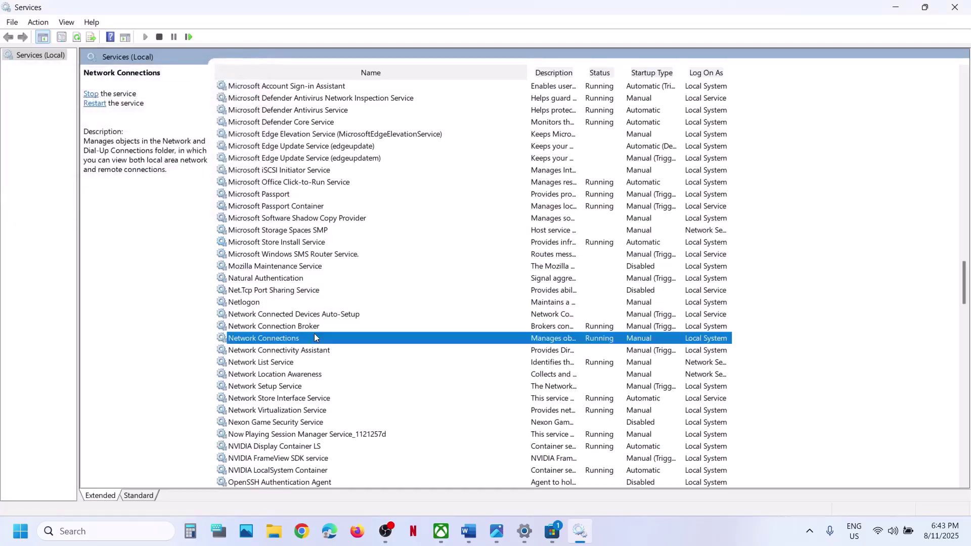
pyautogui.press('b')
pyautogui.scroll(4, 366, 294)
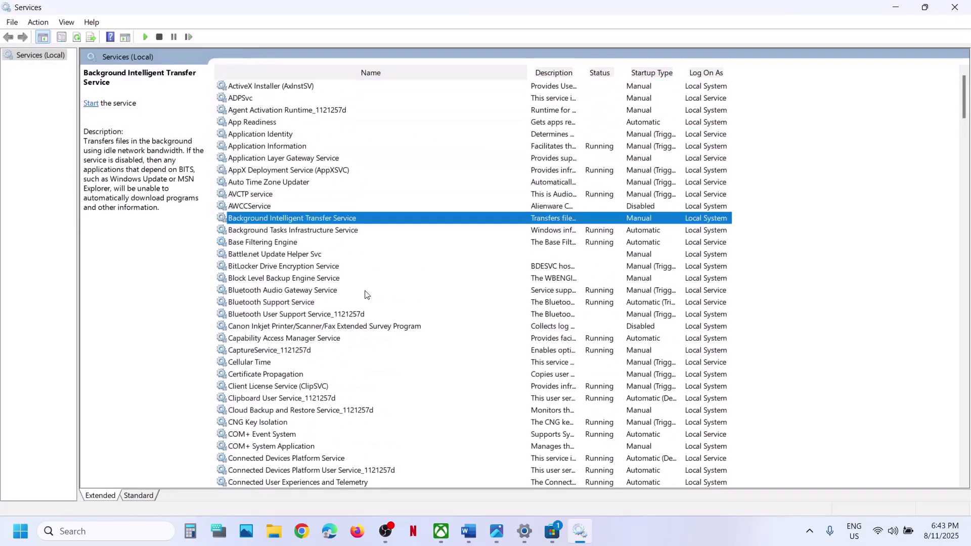
pyautogui.doubleClick(375, 217)
pyautogui.click(462, 250)
pyautogui.click(460, 270)
pyautogui.click(586, 392)
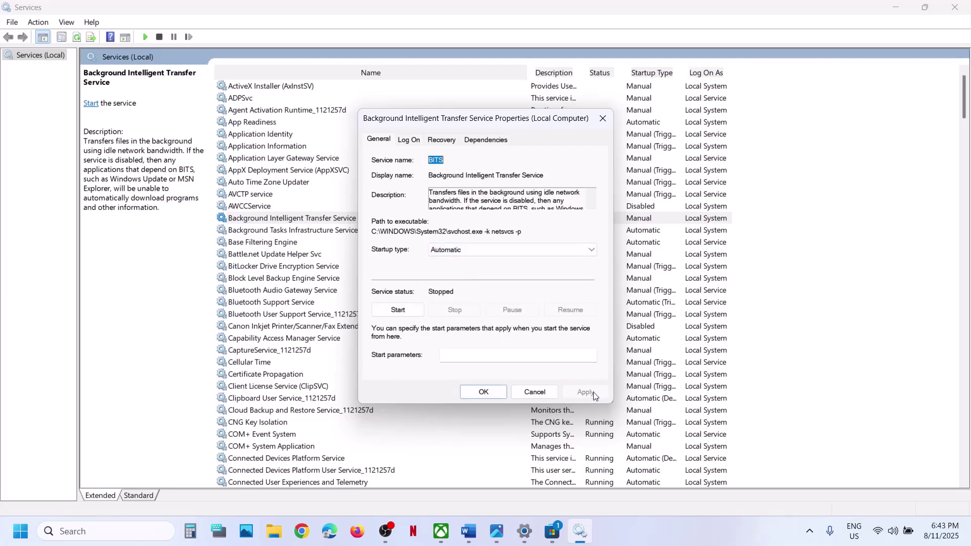
pyautogui.click(399, 311)
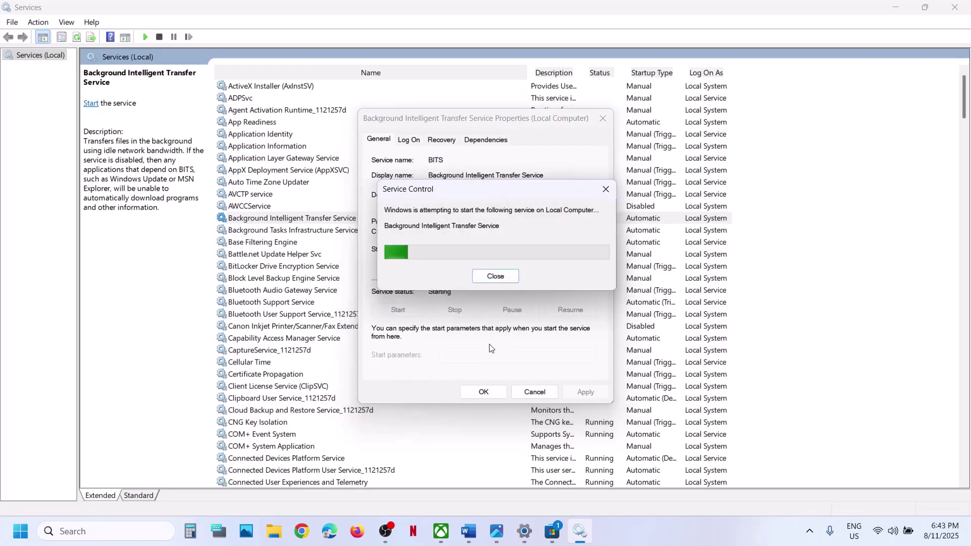
pyautogui.click(484, 393)
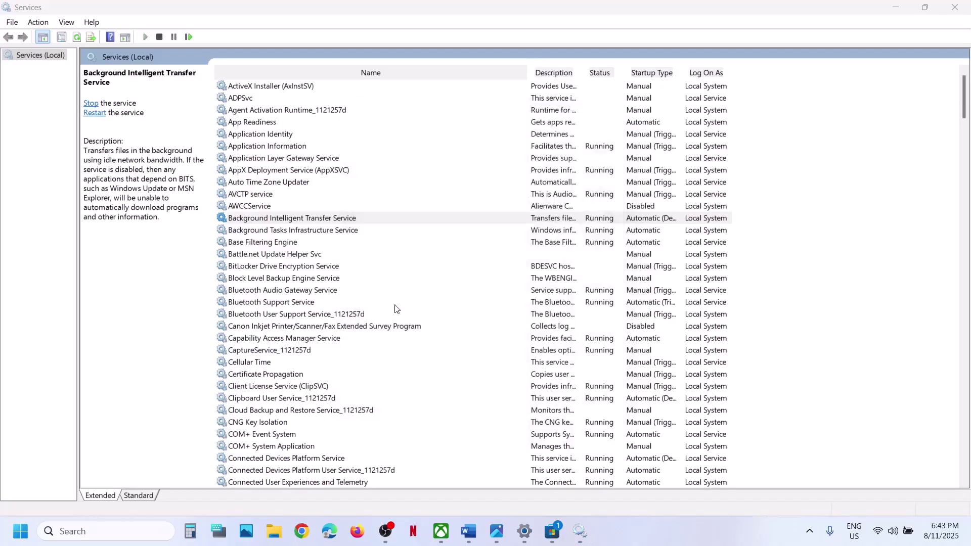
pyautogui.click(310, 219)
pyautogui.rightClick(308, 219)
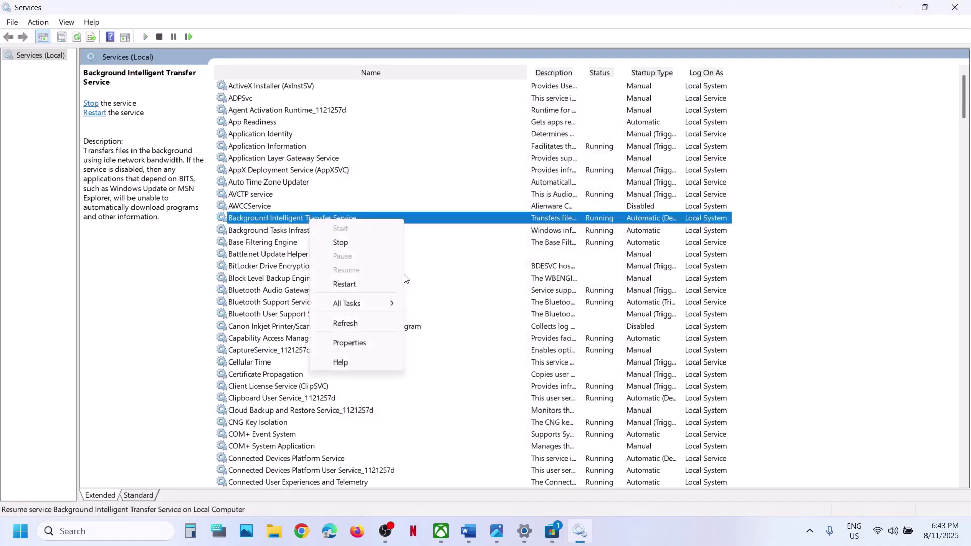
pyautogui.click(355, 285)
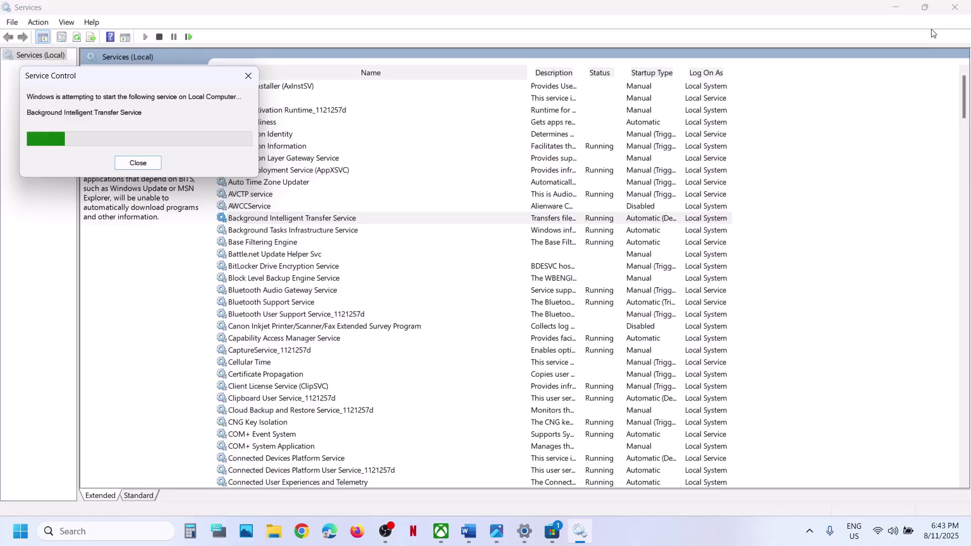
pyautogui.click(473, 534)
pyautogui.scroll(-5, 506, 328)
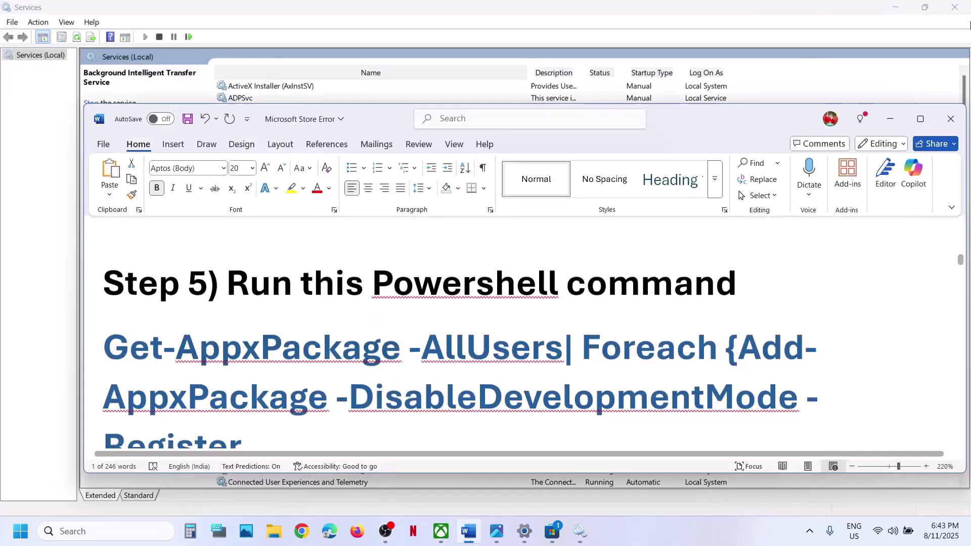
# Copy the Step 5 Get-AppxPackage PowerShell command from the maximized notes
pyautogui.click(920, 118)
pyautogui.tripleClick(759, 333)
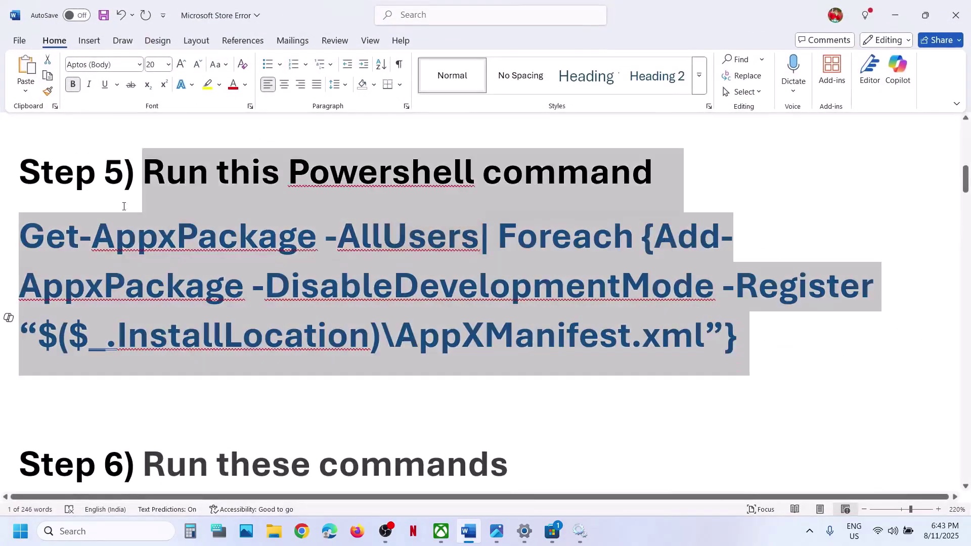
pyautogui.rightClick(53, 250)
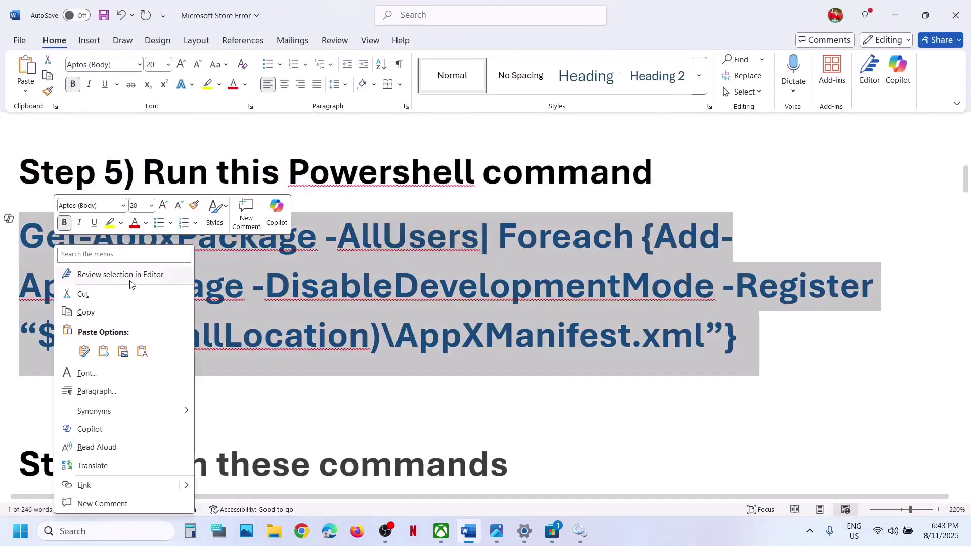
pyautogui.click(86, 310)
# Run the pasted command in an administrator Windows PowerShell to re-register all app packages
pyautogui.click(108, 529)
pyautogui.write('po')
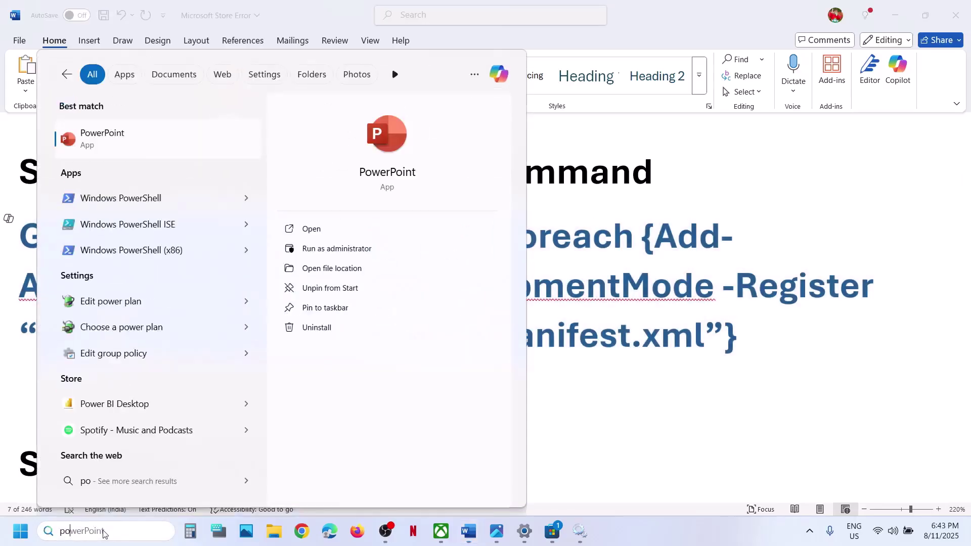
pyautogui.write('wershell')
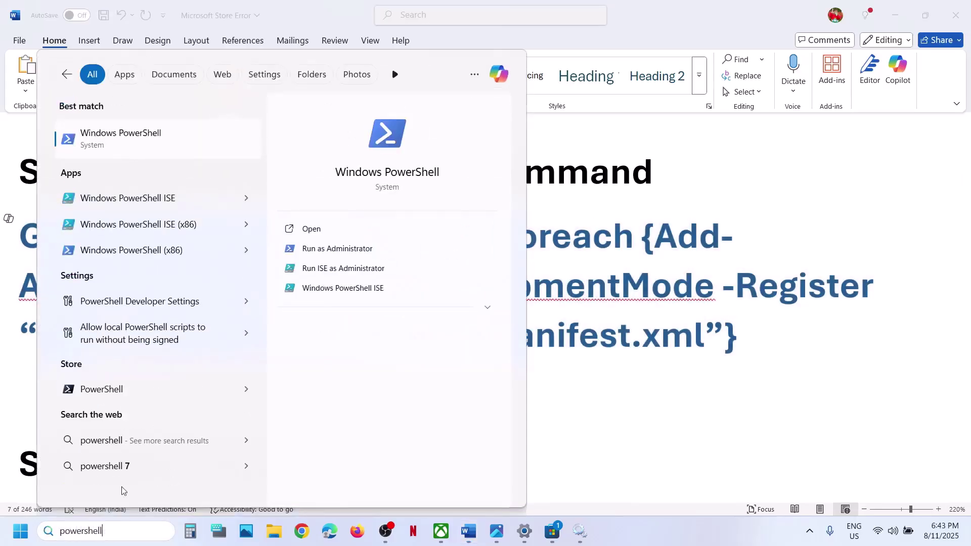
pyautogui.rightClick(114, 136)
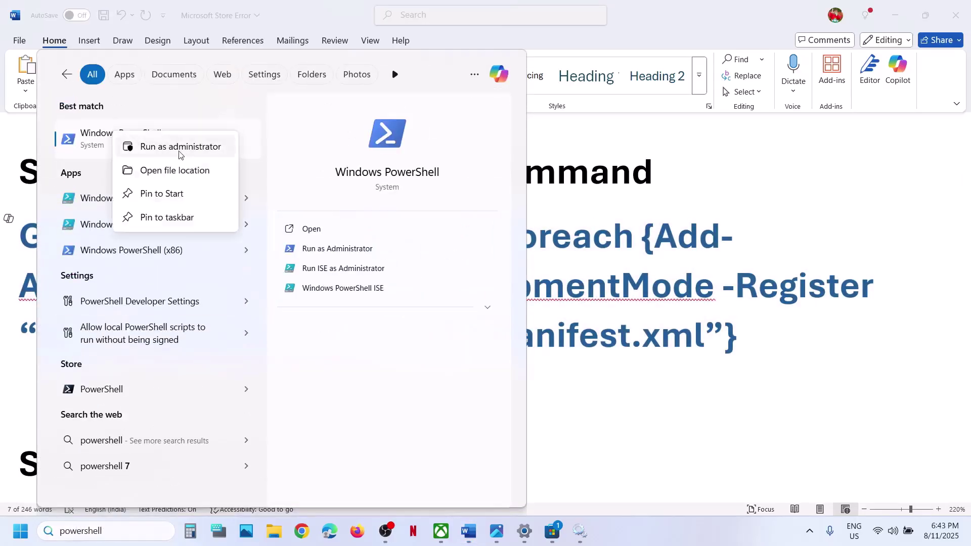
pyautogui.click(185, 151)
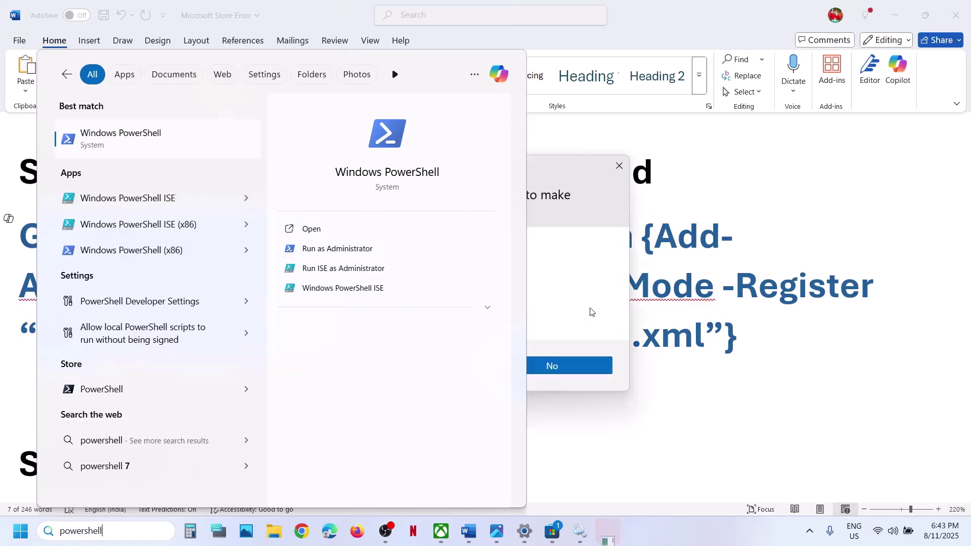
pyautogui.click(424, 372)
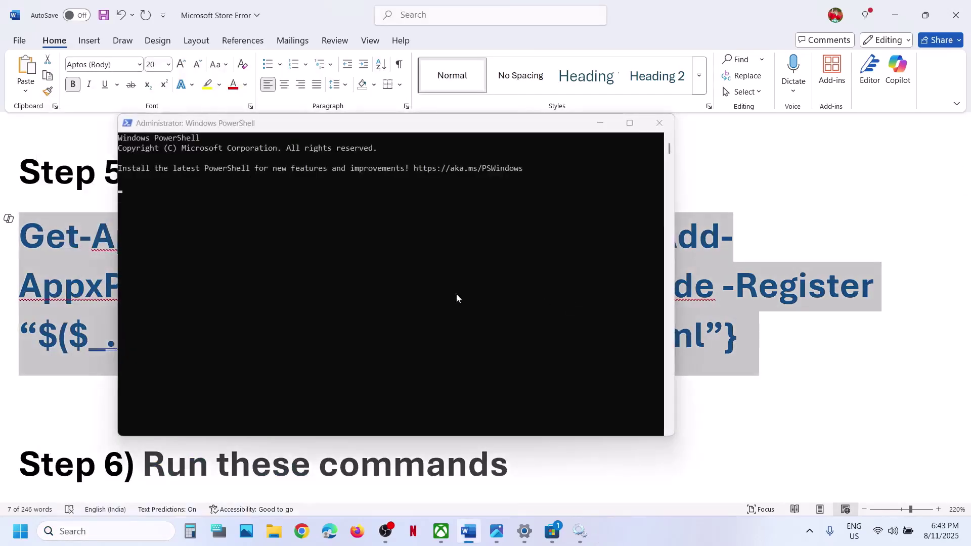
pyautogui.rightClick(380, 299)
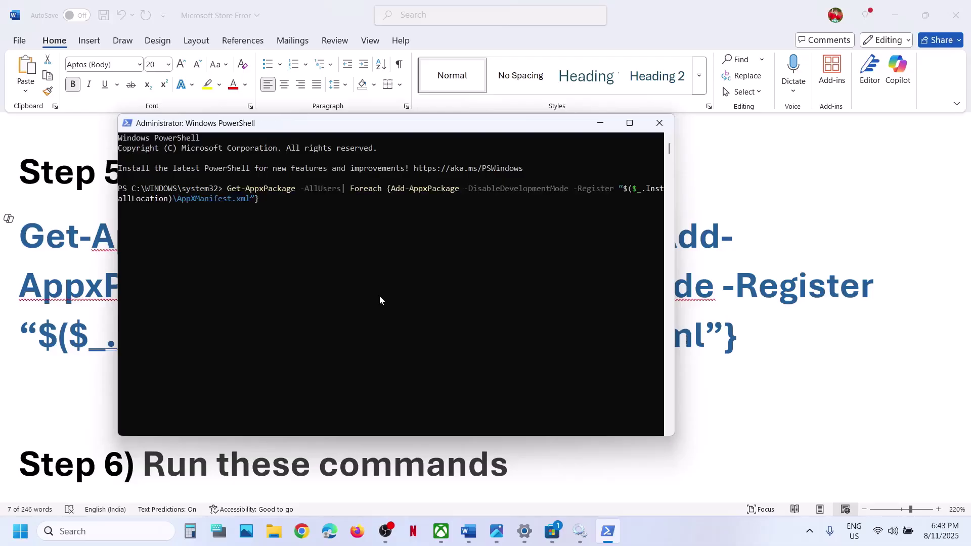
pyautogui.press('Return')
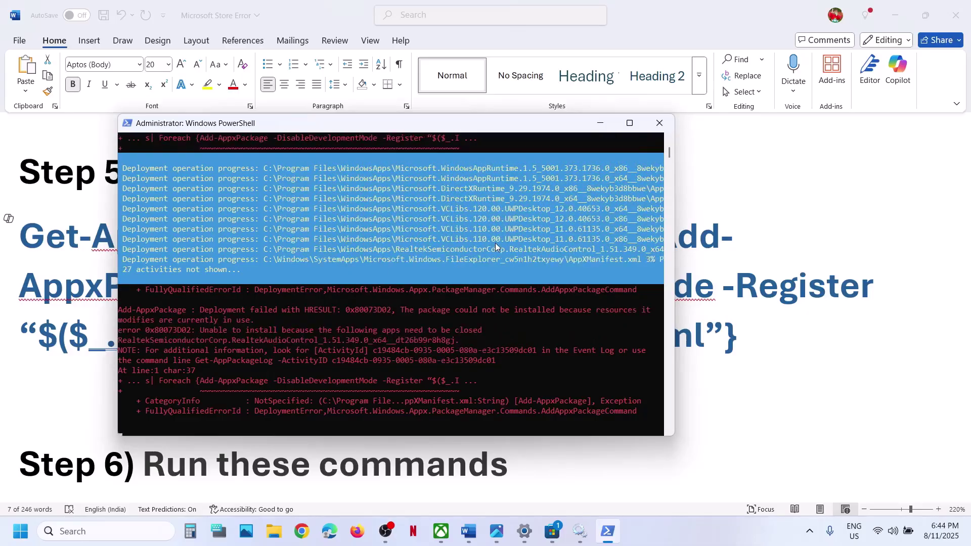
# Scroll the notes to the network commands and launch Command Prompt as administrator
pyautogui.click(777, 282)
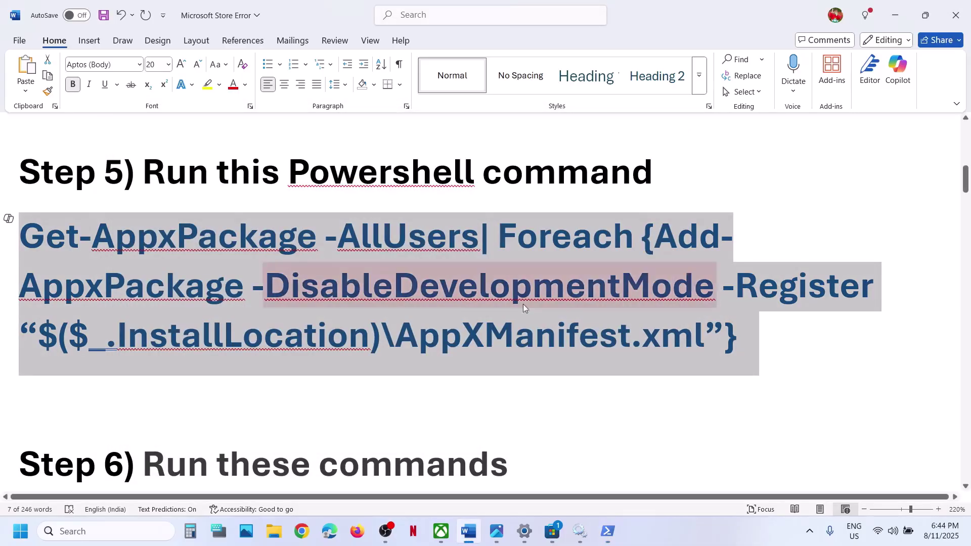
pyautogui.scroll(-3, 374, 331)
pyautogui.scroll(-2, 373, 330)
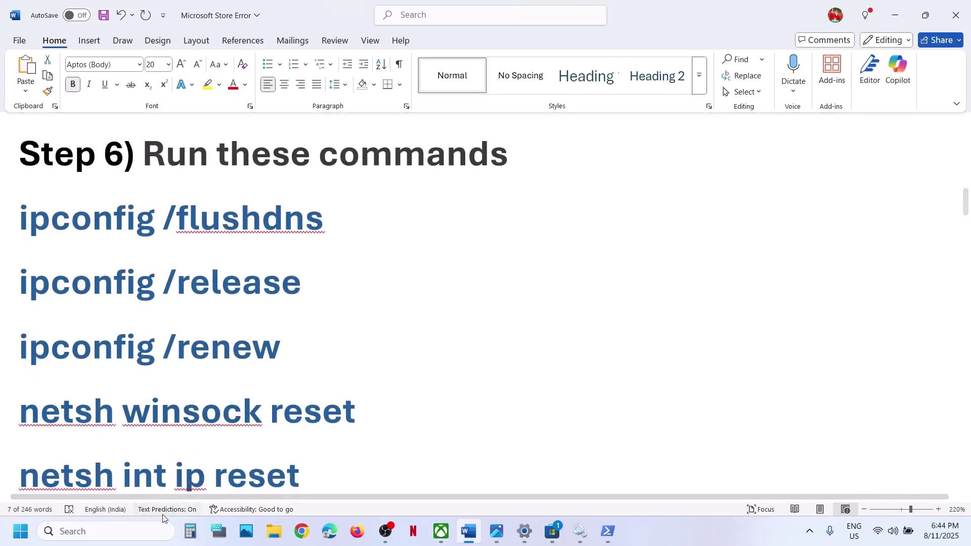
pyautogui.click(100, 537)
pyautogui.write('cmd')
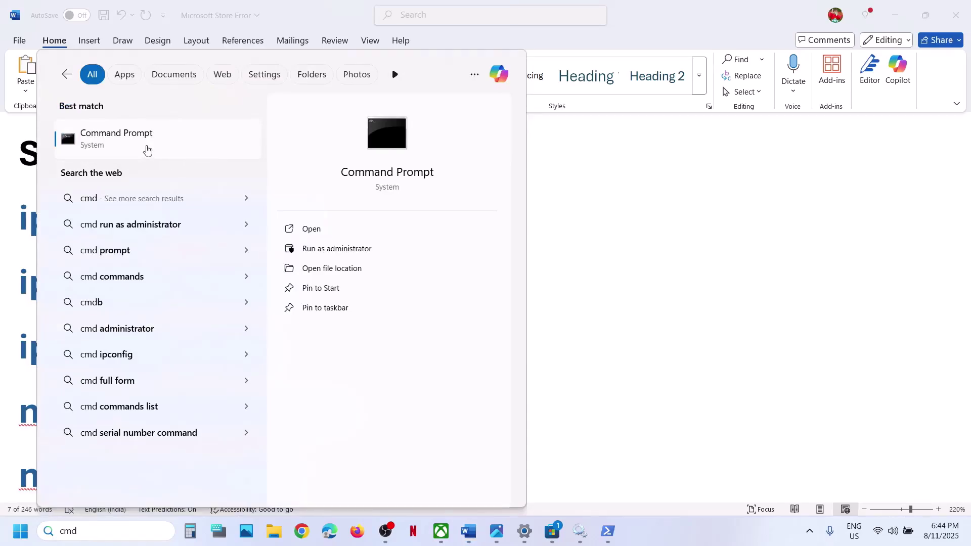
pyautogui.rightClick(146, 150)
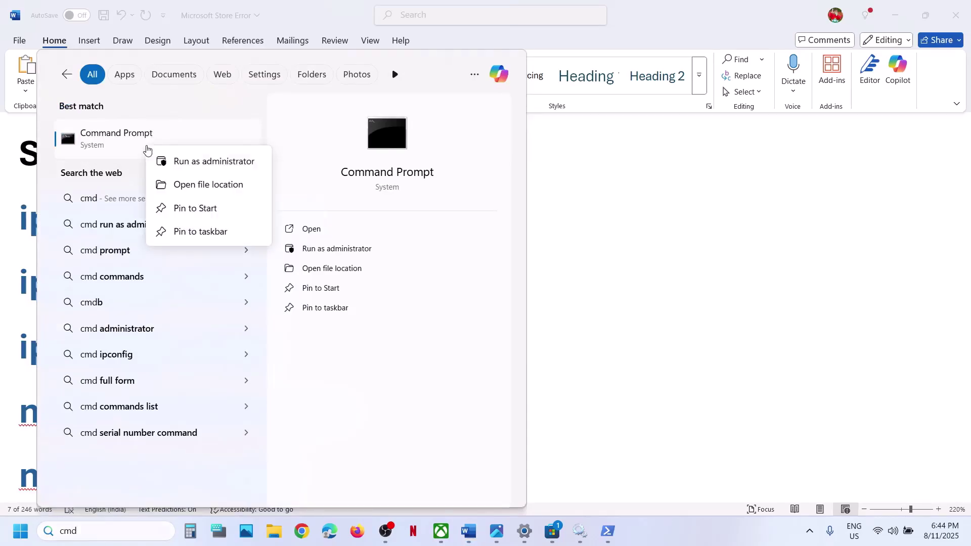
pyautogui.click(231, 160)
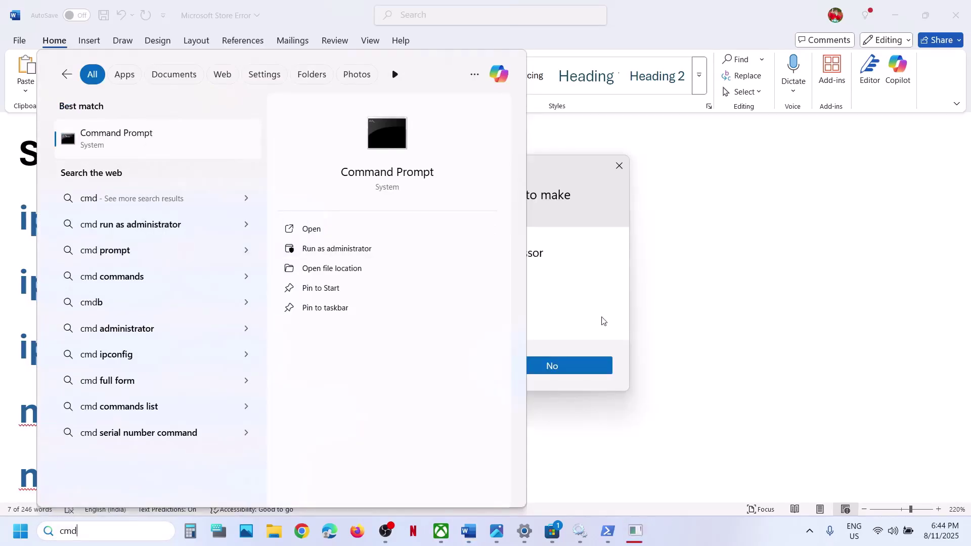
pyautogui.click(407, 365)
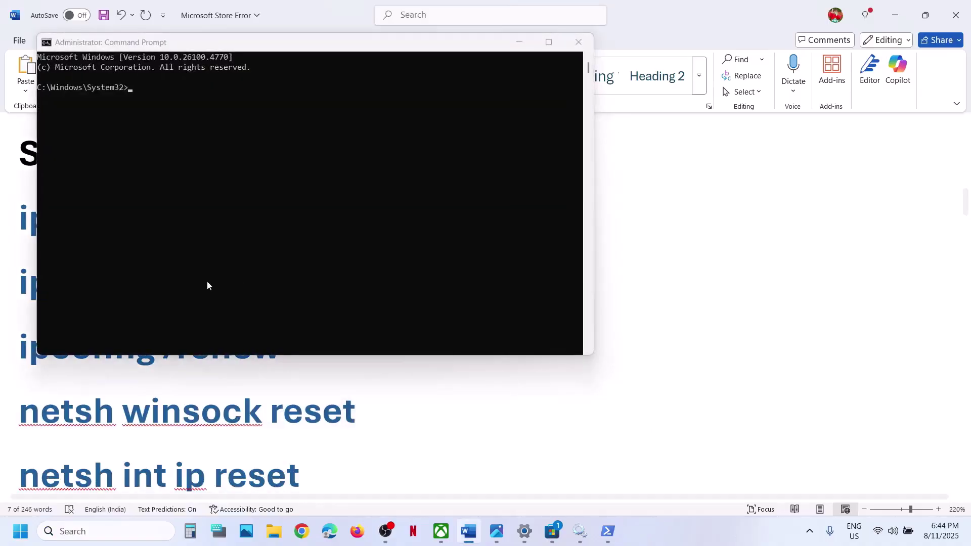
# Copy ipconfig /flushdns from the notes and run it in the console
pyautogui.rightClick(177, 408)
pyautogui.click(518, 43)
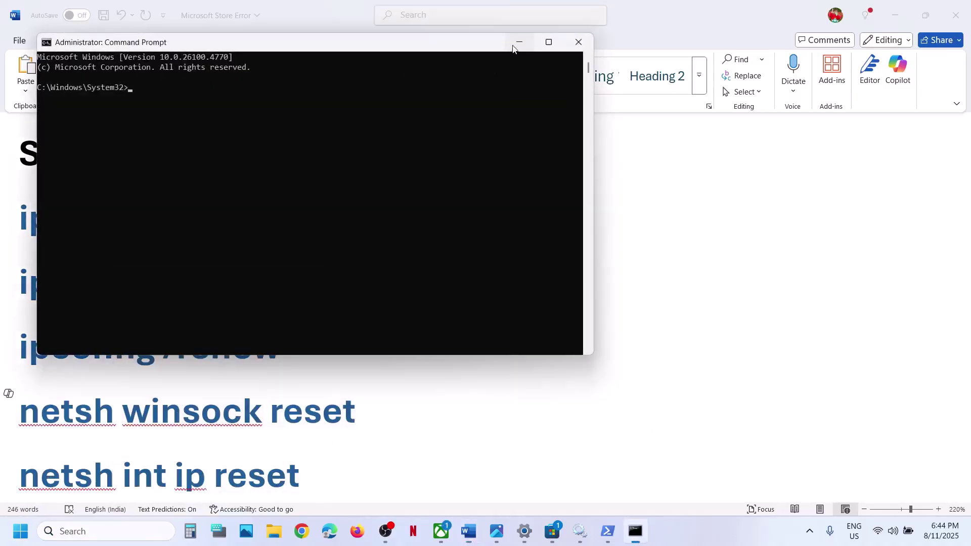
pyautogui.moveTo(329, 219); pyautogui.dragTo(11, 218)
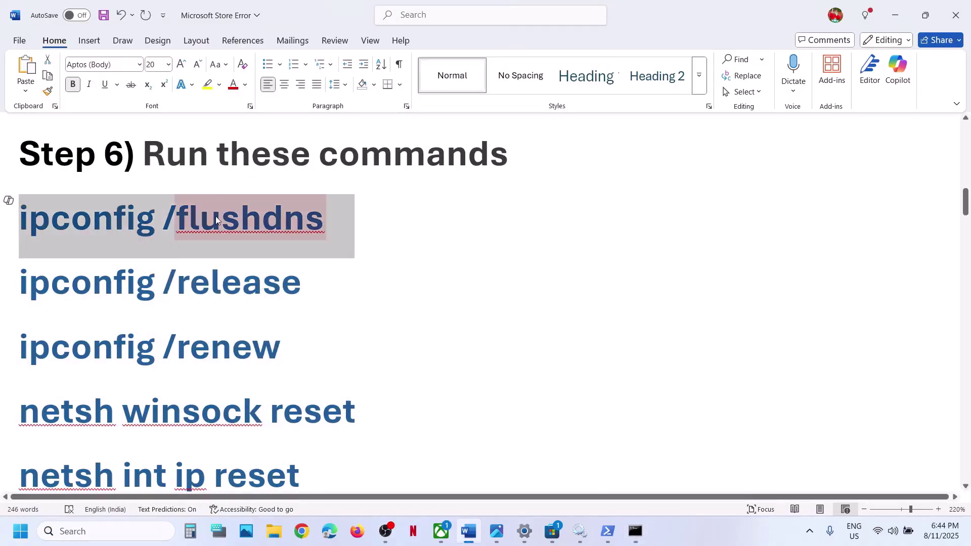
pyautogui.hotkey('ctrl', 'c')
pyautogui.click(635, 531)
pyautogui.click(389, 268)
pyautogui.rightClick(390, 270)
pyautogui.hotkey('alt', 'Tab')
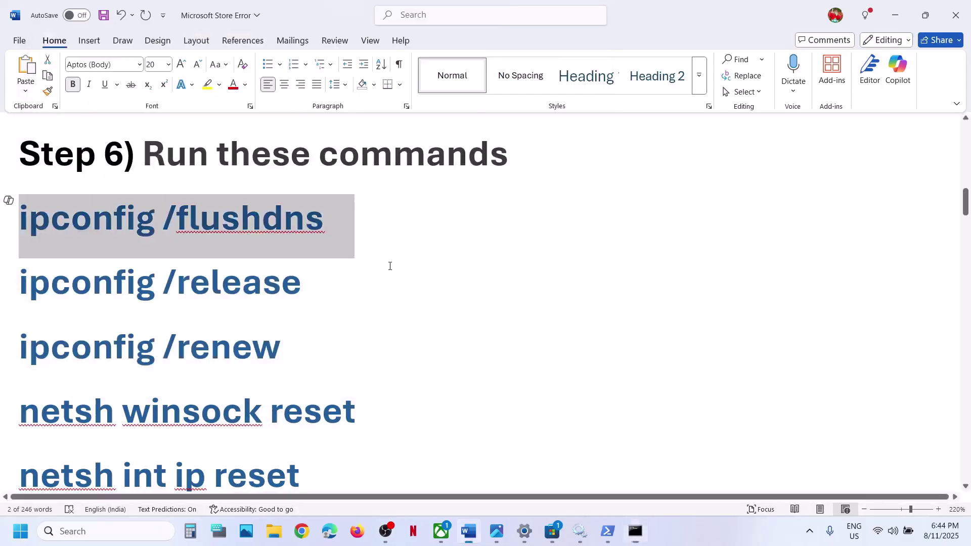
# Run ipconfig /release and then ipconfig /renew in the console
pyautogui.tripleClick(224, 290)
pyautogui.hotkey('ctrl', 'c')
pyautogui.hotkey('alt', 'Tab')
pyautogui.rightClick(467, 247)
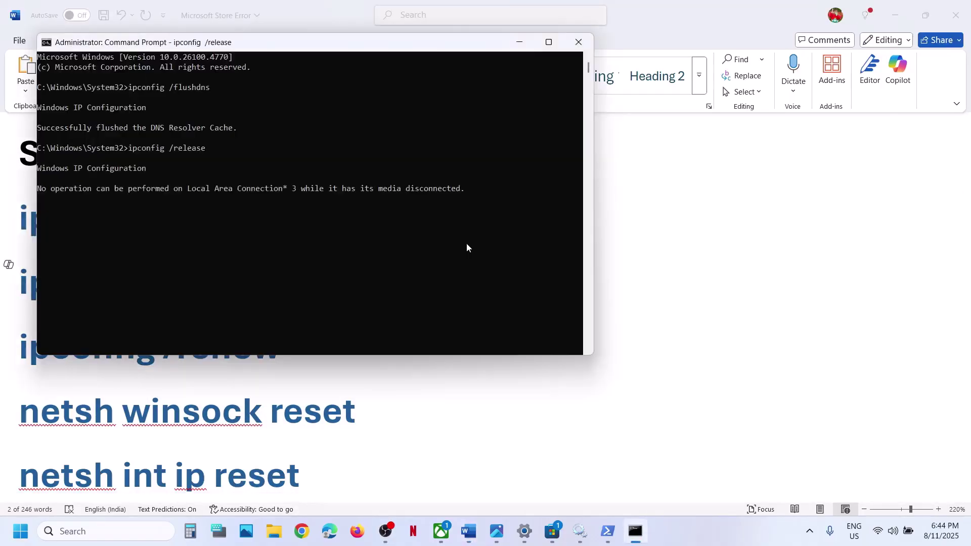
pyautogui.hotkey('alt', 'Tab')
pyautogui.tripleClick(231, 347)
pyautogui.hotkey('ctrl', 'c')
pyautogui.hotkey('alt', 'Tab')
pyautogui.press('Return')
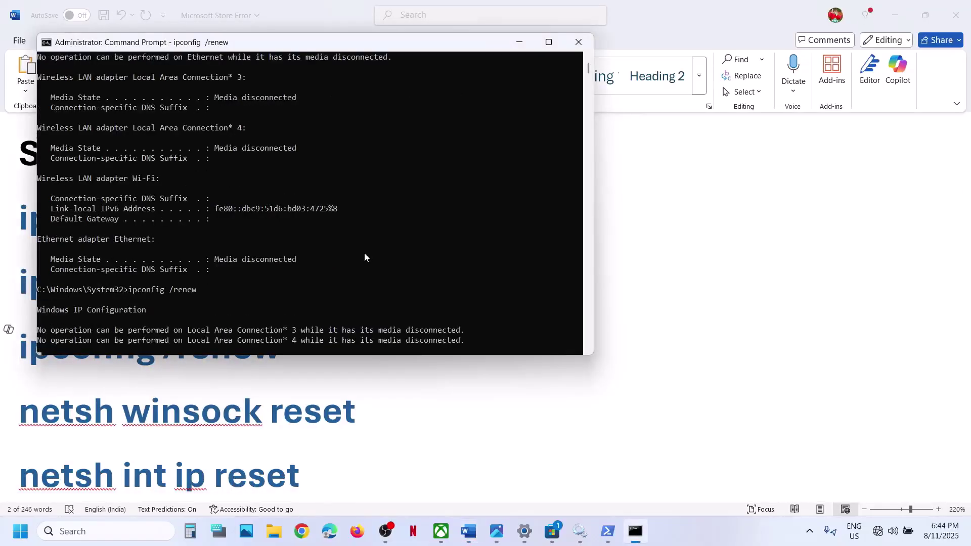
pyautogui.hotkey('alt', 'Tab')
# Copy and run netsh int ip reset in the console
pyautogui.scroll(-3, 245, 283)
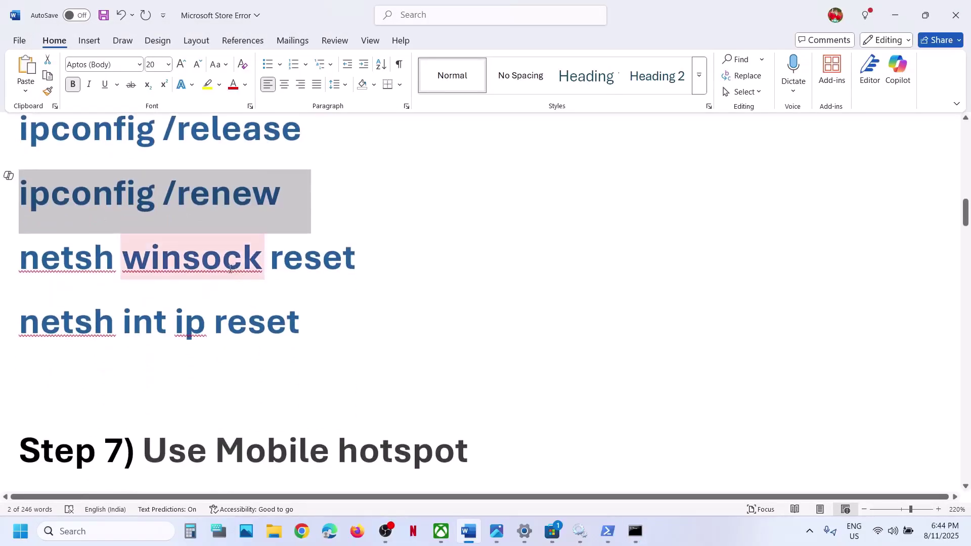
pyautogui.tripleClick(231, 263)
pyautogui.hotkey('alt', 'Tab')
pyautogui.hotkey('alt', 'Tab')
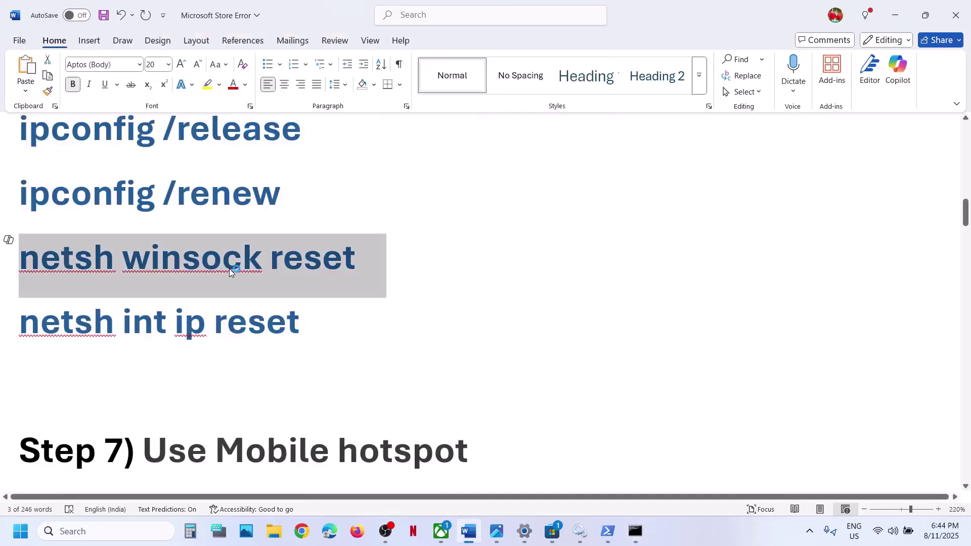
pyautogui.hotkey('alt', 'Tab')
pyautogui.hotkey('ctrl', 'v')
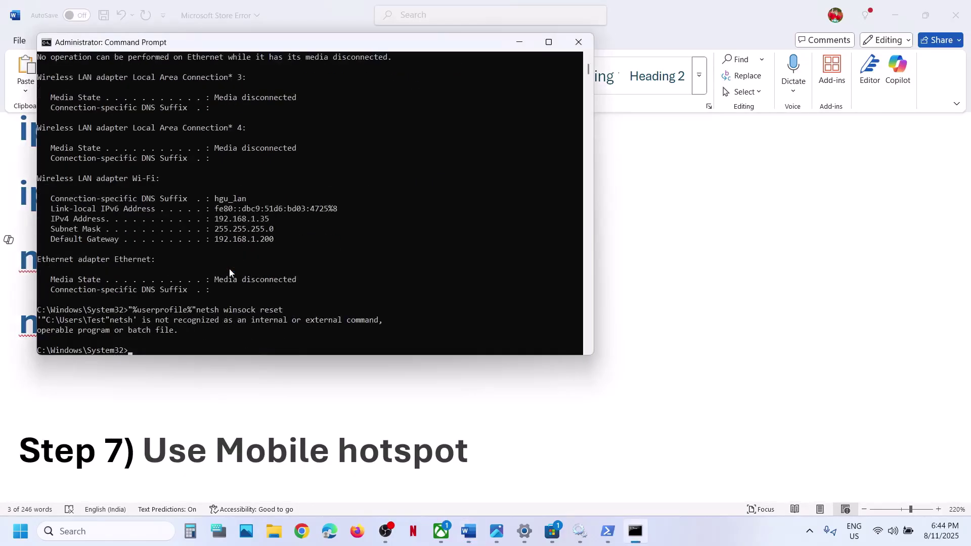
pyautogui.hotkey('alt', 'Tab')
pyautogui.tripleClick(222, 323)
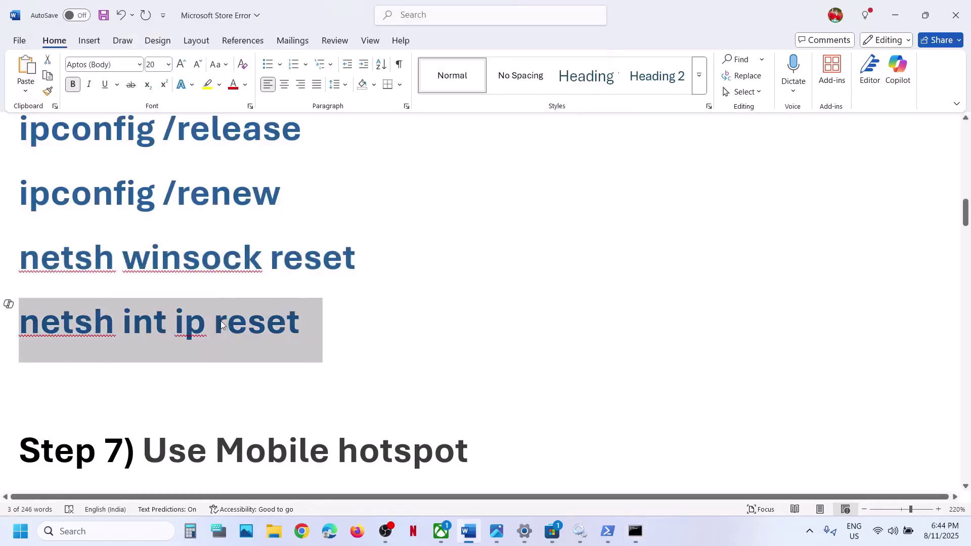
pyautogui.hotkey('ctrl', 'c')
pyautogui.hotkey('alt', 'Tab')
pyautogui.hotkey('ctrl', 'v')
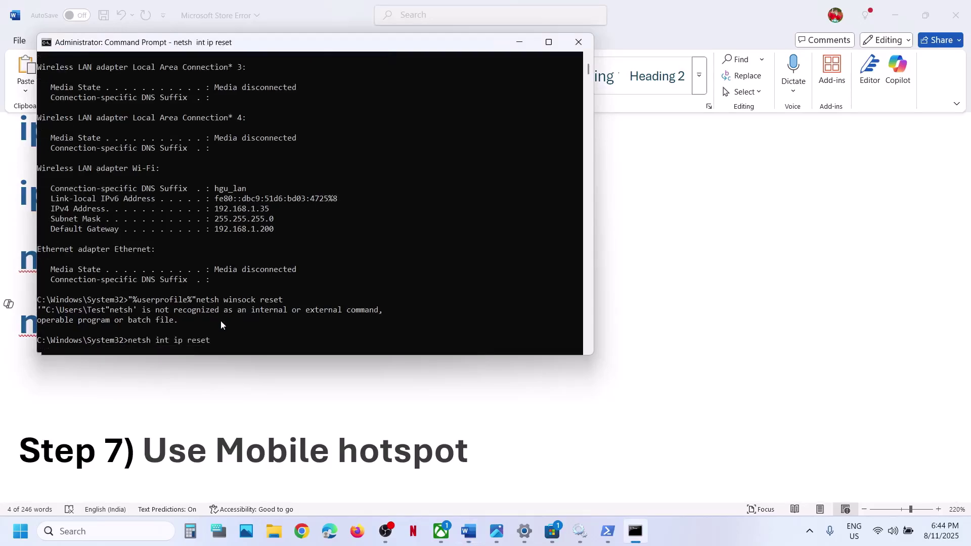
pyautogui.hotkey('alt', 'Tab')
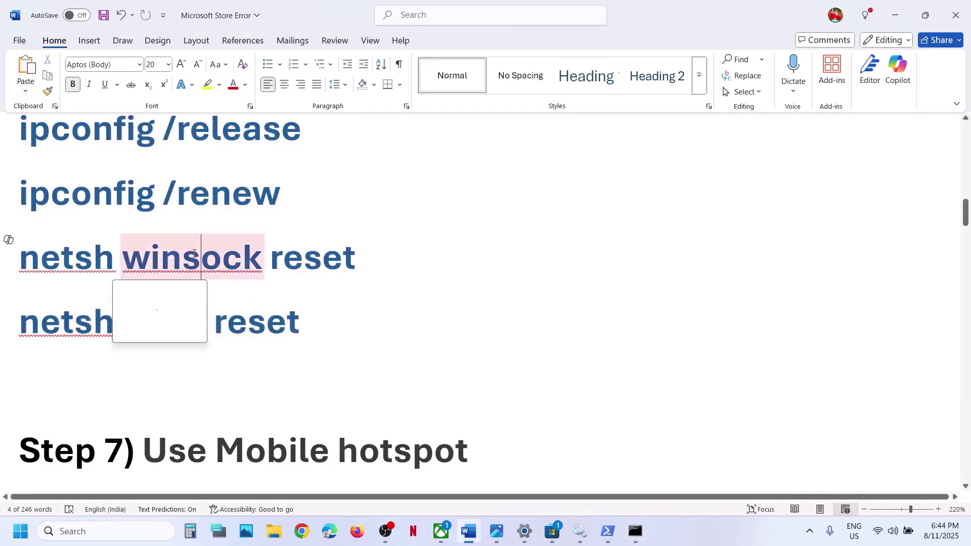
# Run netsh winsock reset, then close the Command Prompt
pyautogui.tripleClick(194, 257)
pyautogui.hotkey('ctrl', 'c')
pyautogui.hotkey('alt', 'Tab')
pyautogui.hotkey('ctrl', 'v')
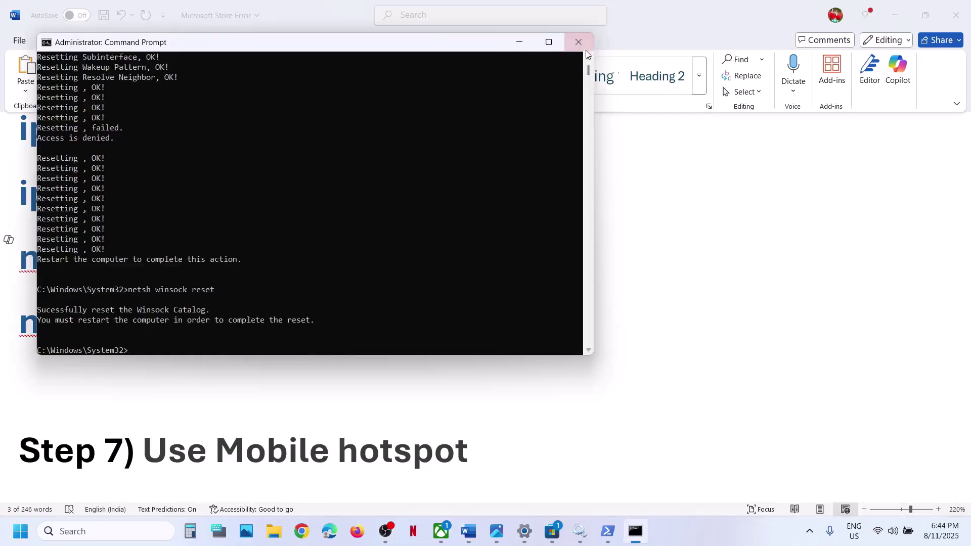
pyautogui.click(578, 42)
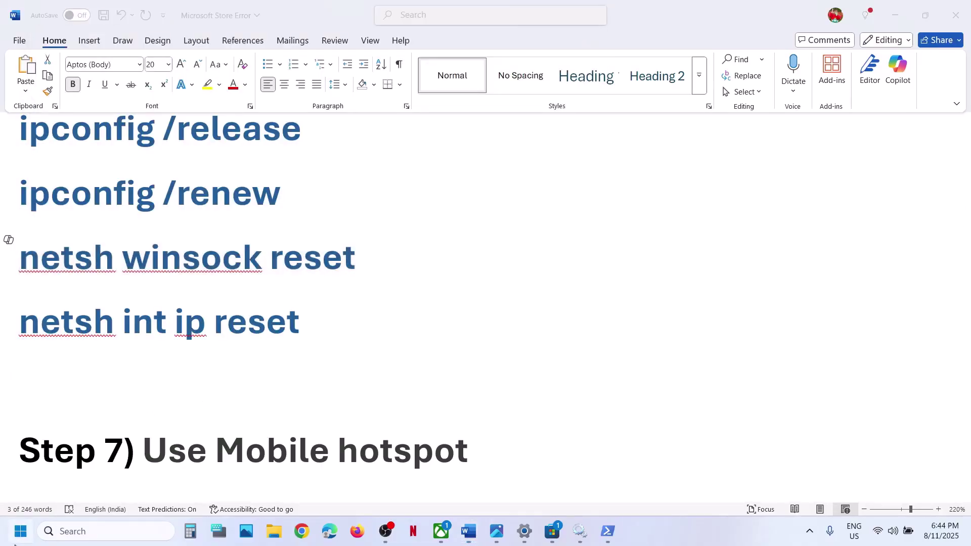
# Show the Start menu power options to point out the required restart, then dismiss them
pyautogui.click(15, 544)
pyautogui.click(369, 488)
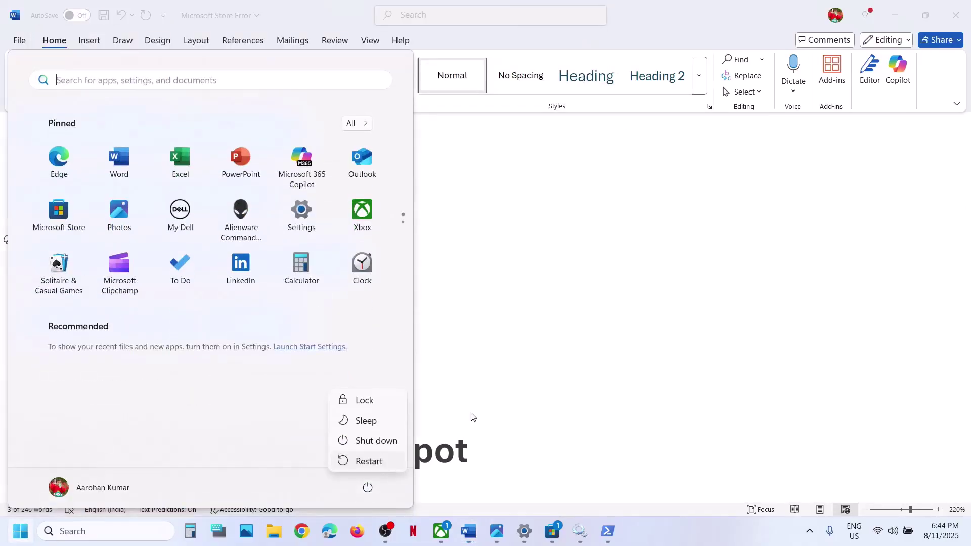
pyautogui.click(622, 306)
pyautogui.click(623, 307)
pyautogui.scroll(-2, 451, 321)
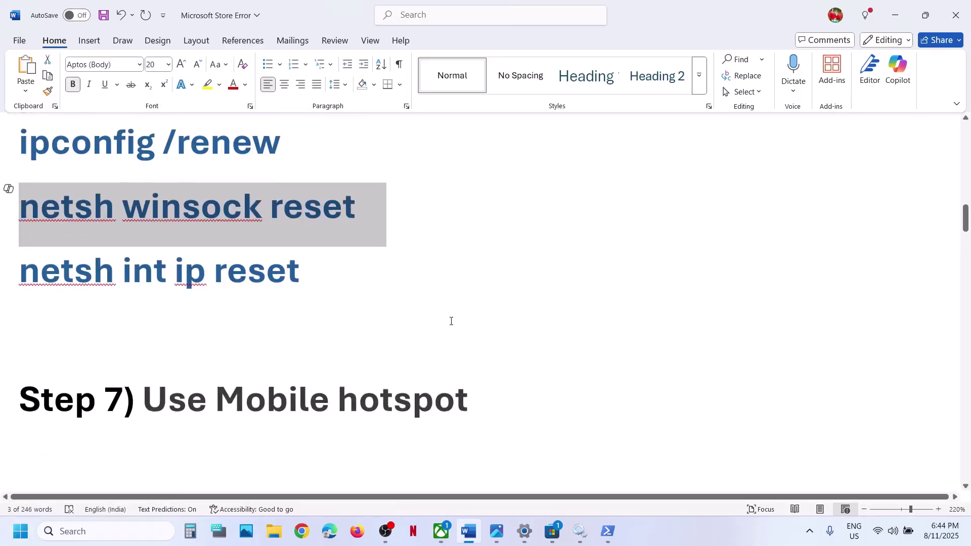
pyautogui.scroll(1, 451, 321)
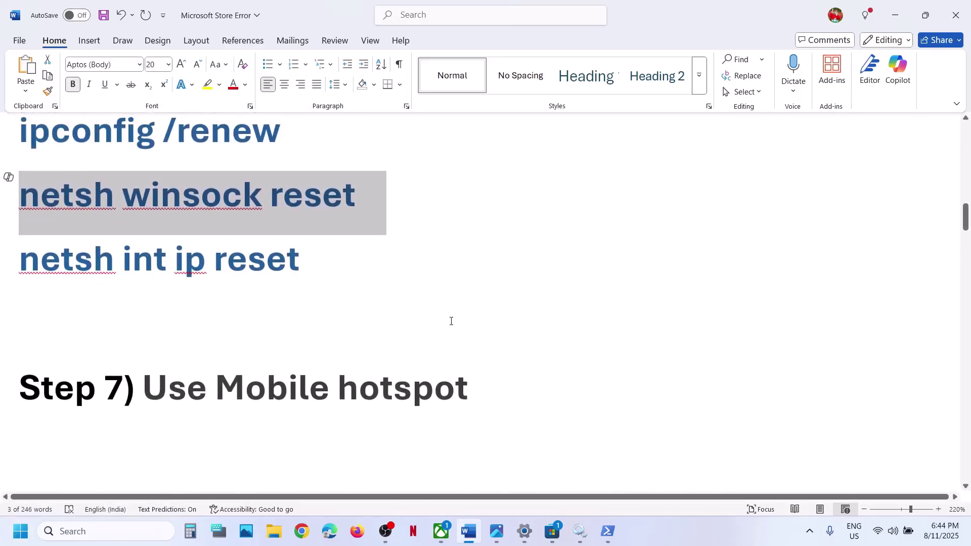
# Highlight the 'Use Mobile hotspot' note, then move the Wi-Fi connection from G_801-5G to G_801-4G
pyautogui.click(173, 386)
pyautogui.moveTo(161, 387); pyautogui.dragTo(436, 374)
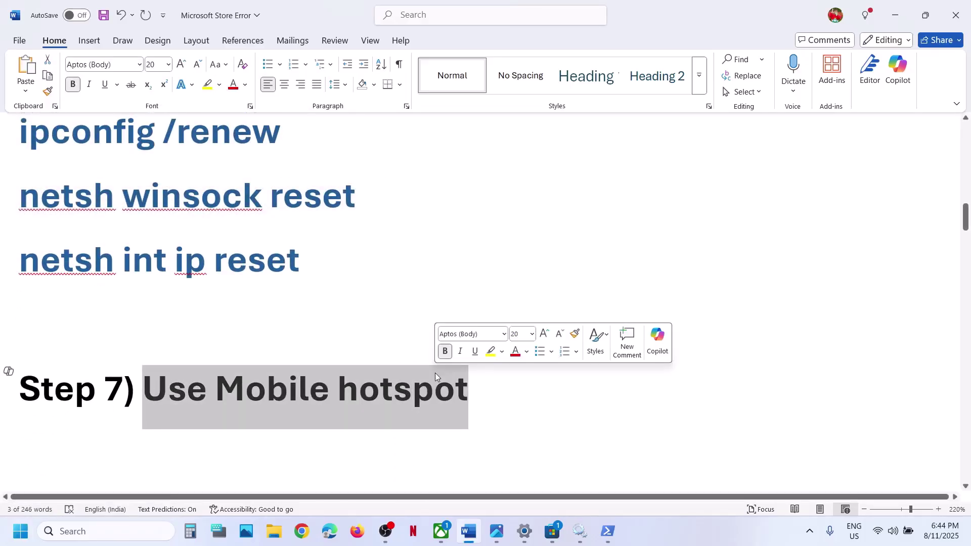
pyautogui.click(893, 531)
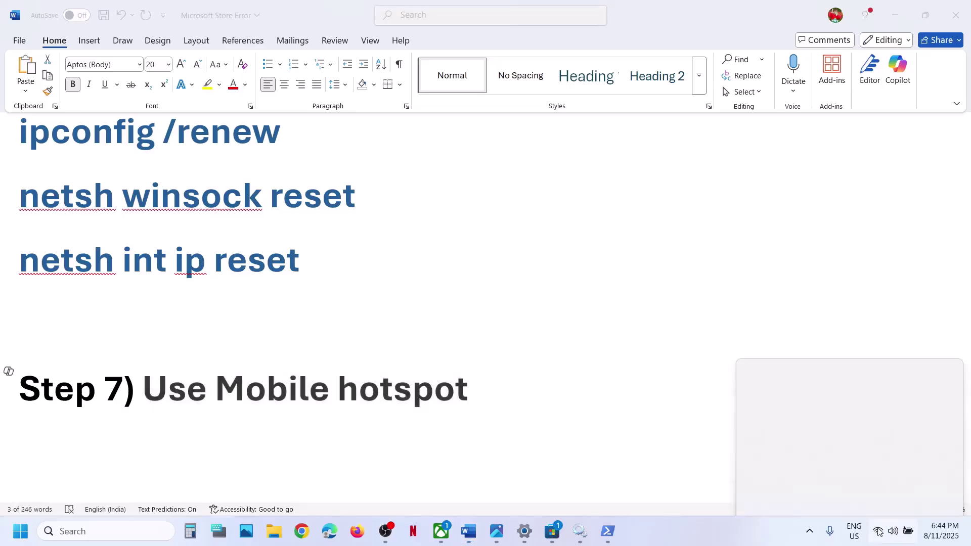
pyautogui.click(800, 294)
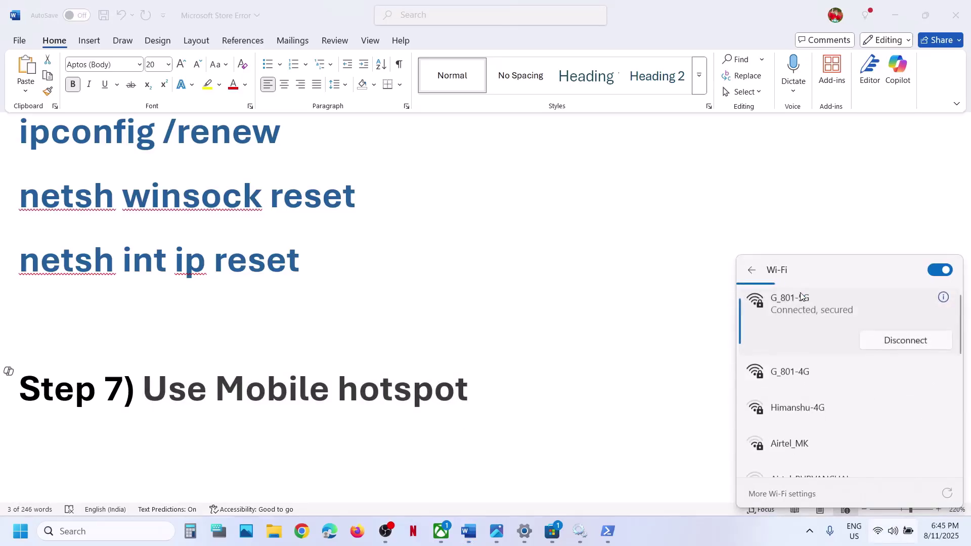
pyautogui.click(808, 375)
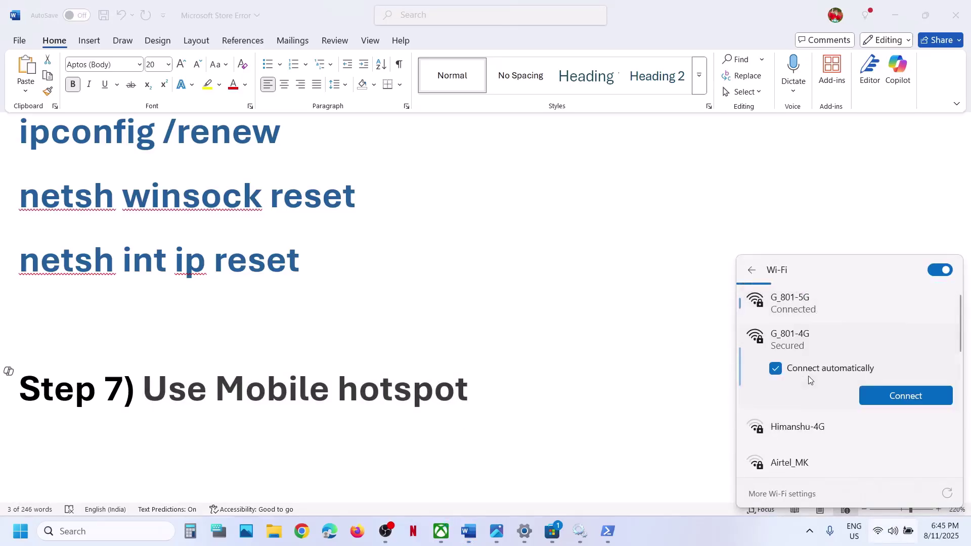
pyautogui.click(877, 393)
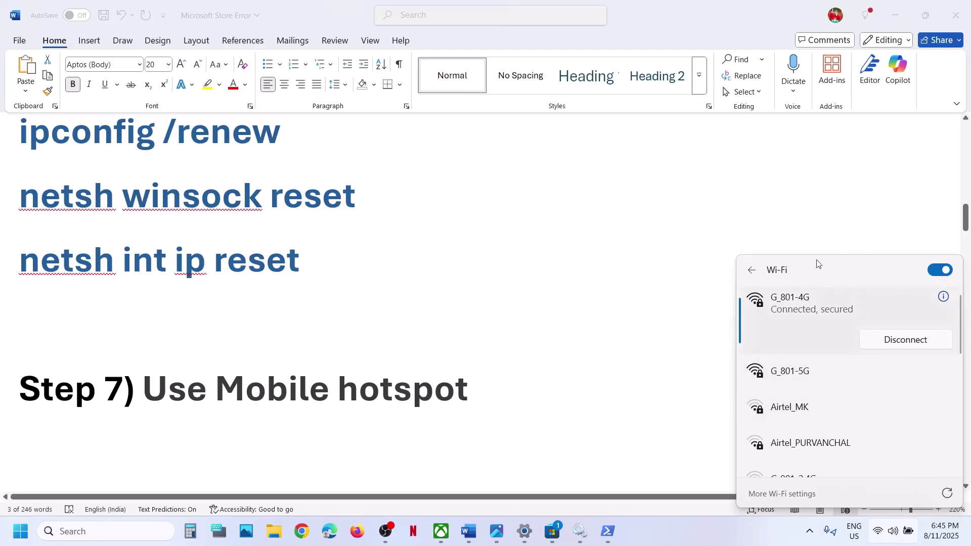
pyautogui.click(411, 372)
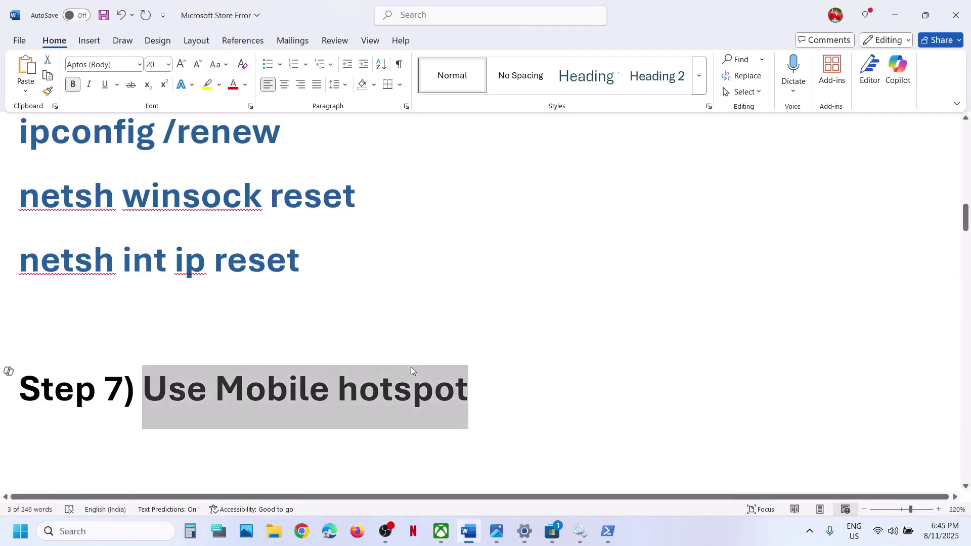
# Open Microsoft Store maximized, view its Library, then minimize it
pyautogui.scroll(-3, 411, 369)
pyautogui.scroll(1, 352, 379)
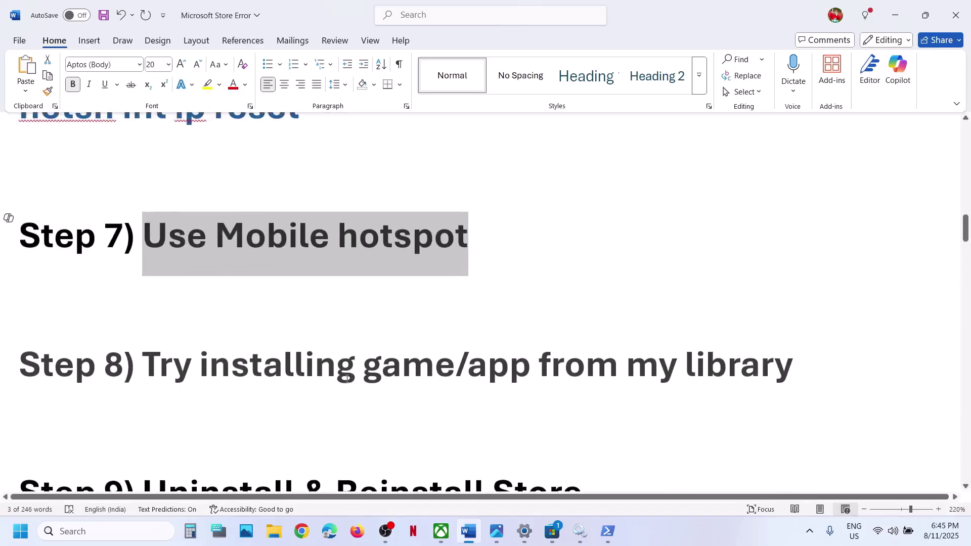
pyautogui.moveTo(200, 366); pyautogui.dragTo(738, 362)
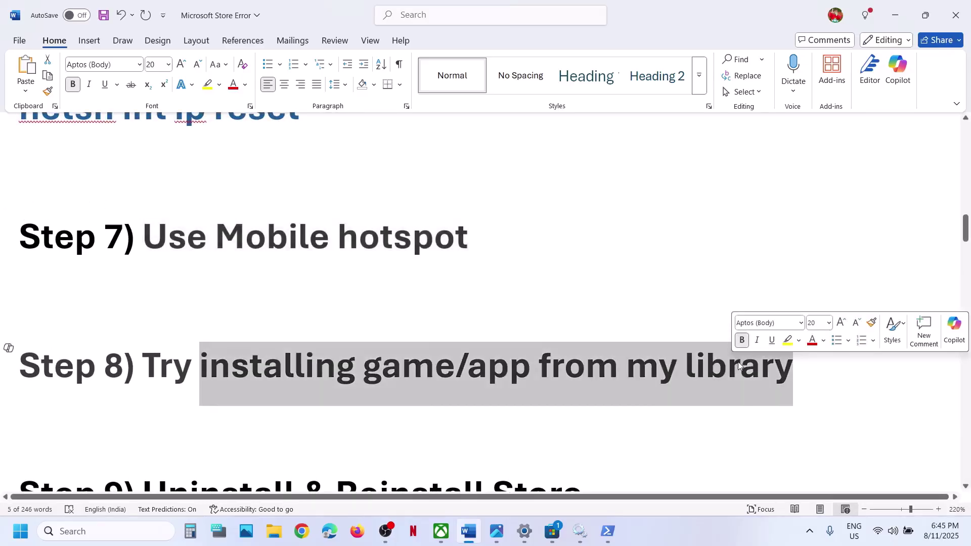
pyautogui.click(557, 537)
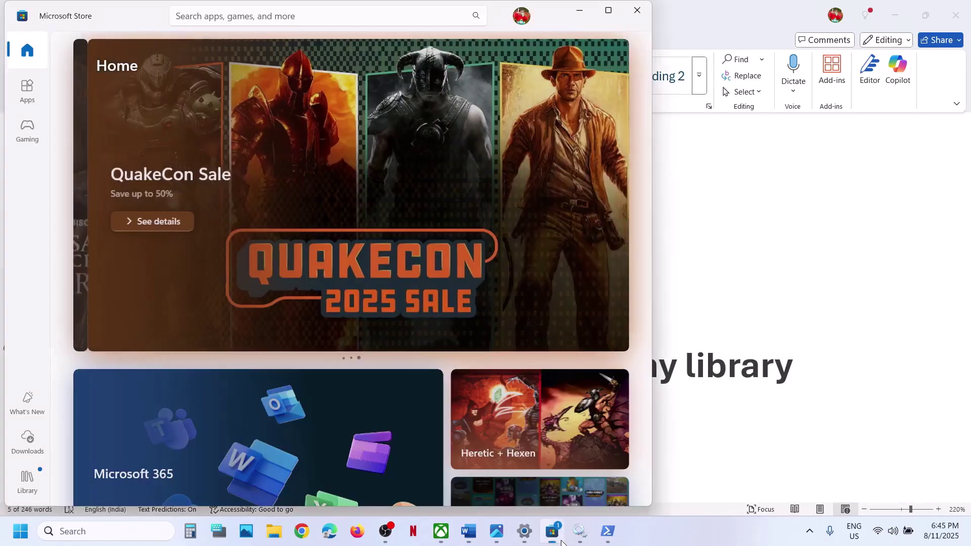
pyautogui.click(32, 483)
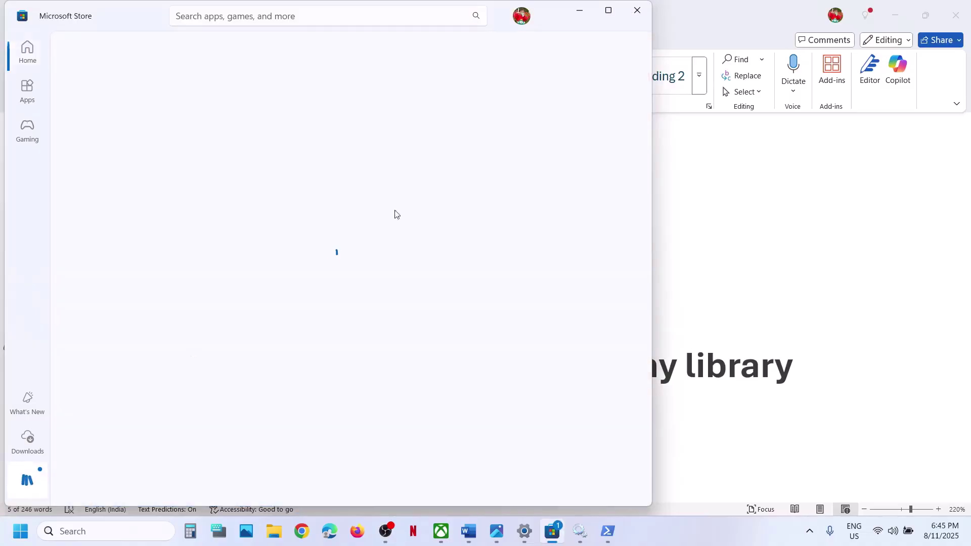
pyautogui.click(610, 10)
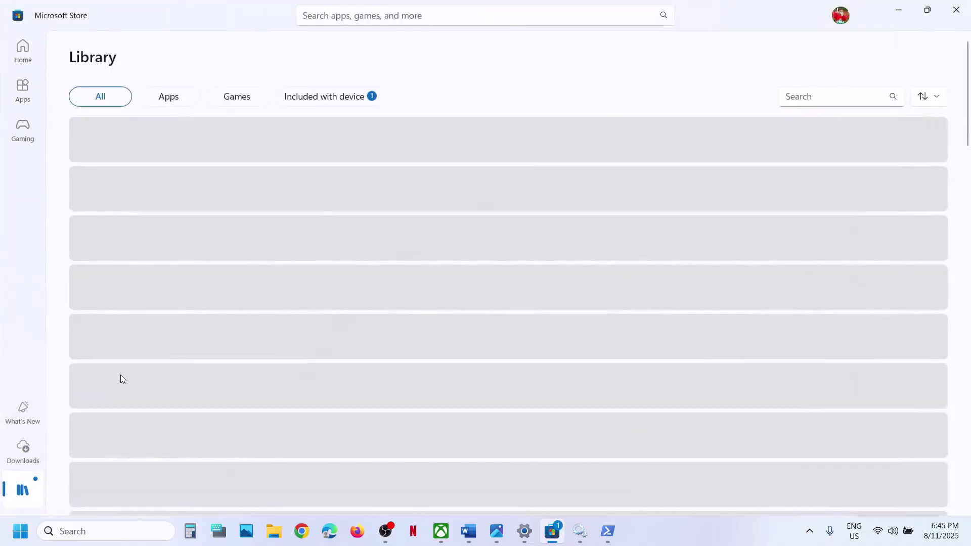
pyautogui.click(26, 452)
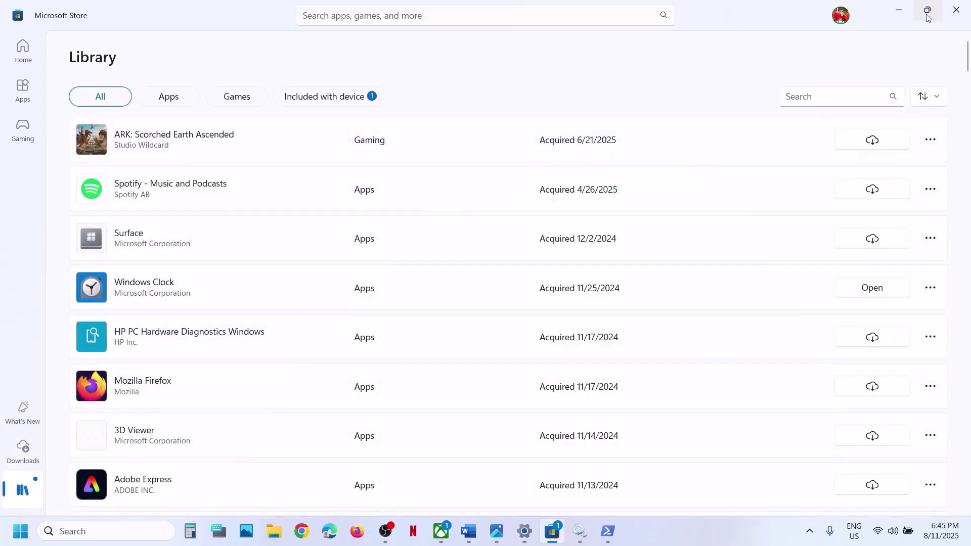
pyautogui.click(900, 18)
# Run Check for updates on the Store's Downloads page, then minimize the Store
pyautogui.scroll(-5, 466, 276)
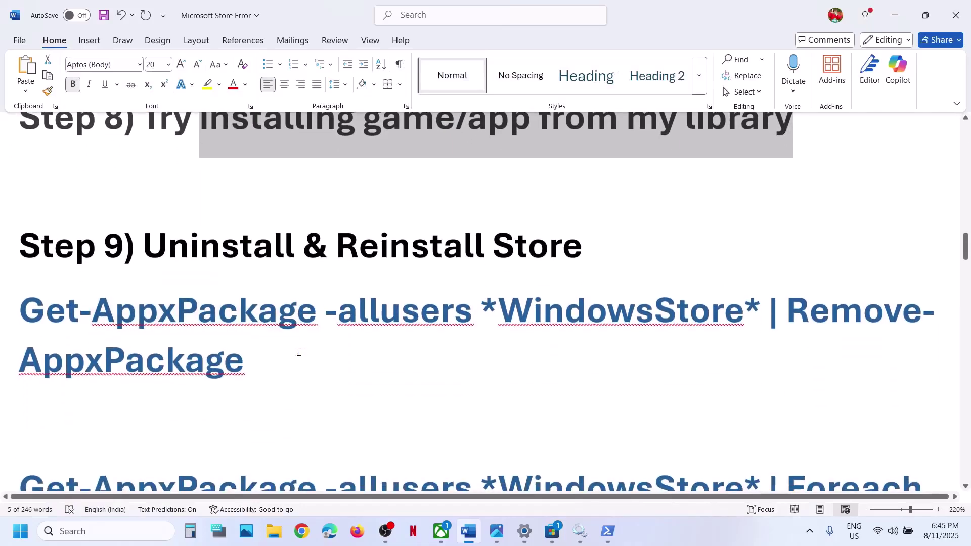
pyautogui.click(553, 532)
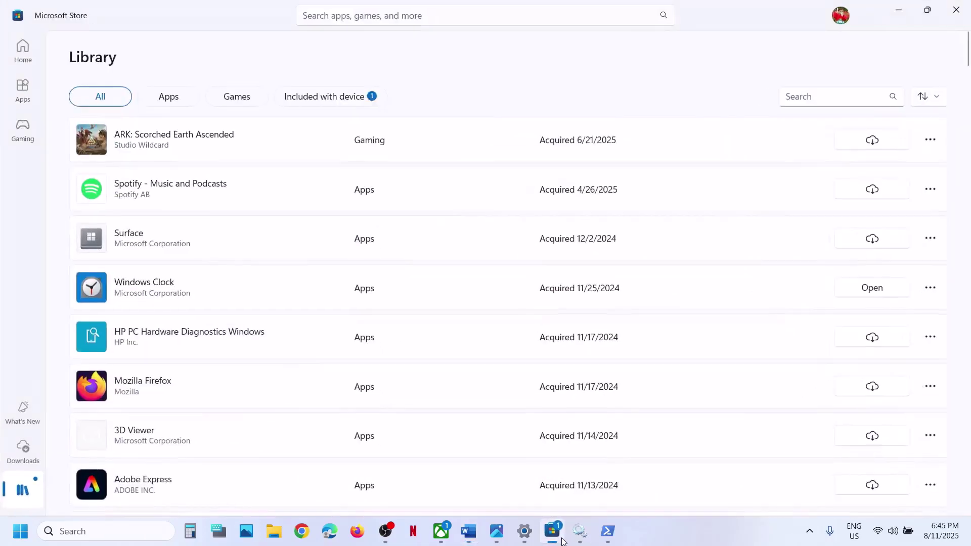
pyautogui.click(23, 448)
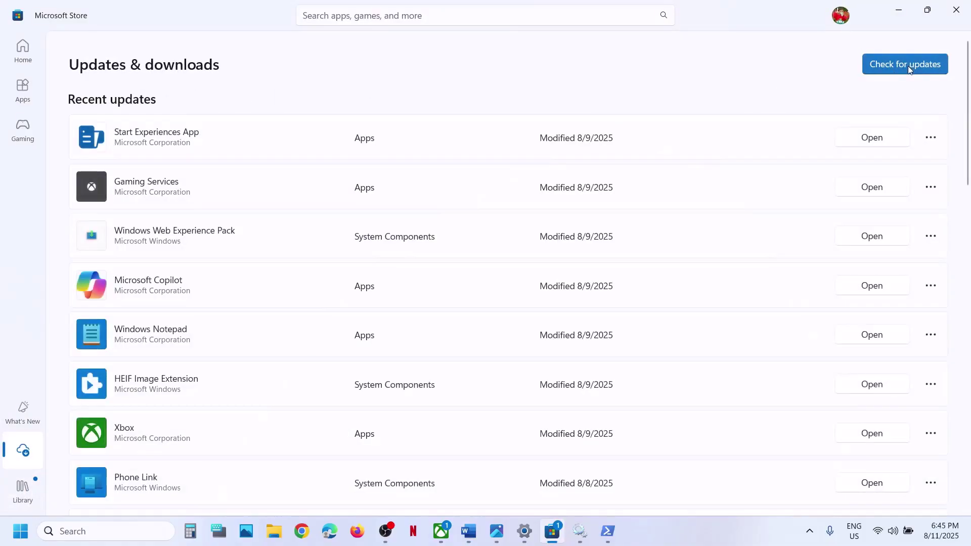
pyautogui.click(905, 66)
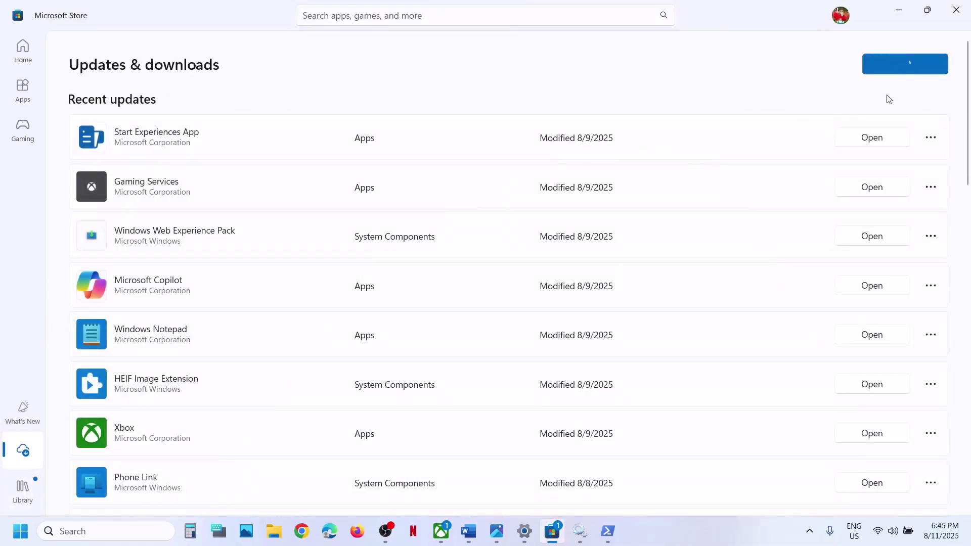
pyautogui.click(900, 10)
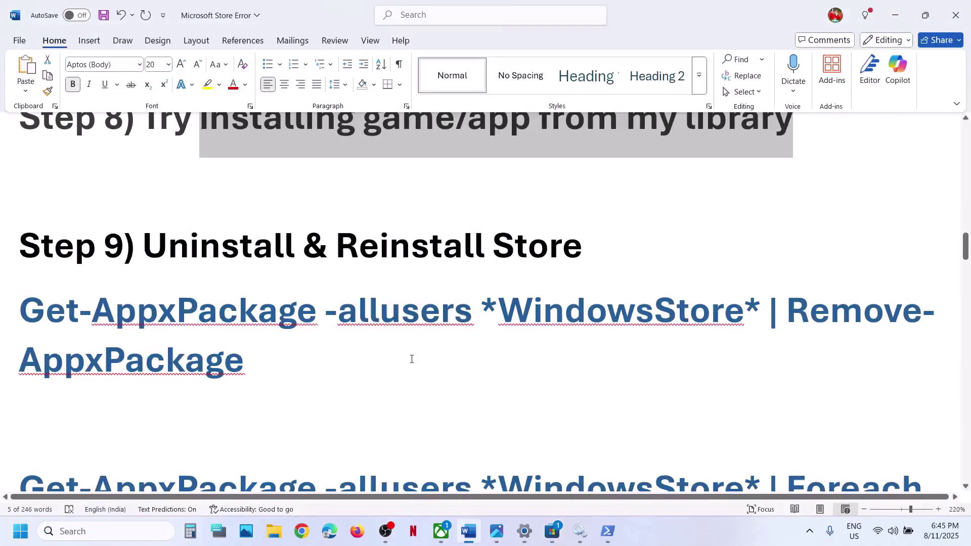
# Copy the Get-AppxPackage *WindowsStore* | Remove-AppxPackage command from the notes
pyautogui.scroll(-1, 411, 360)
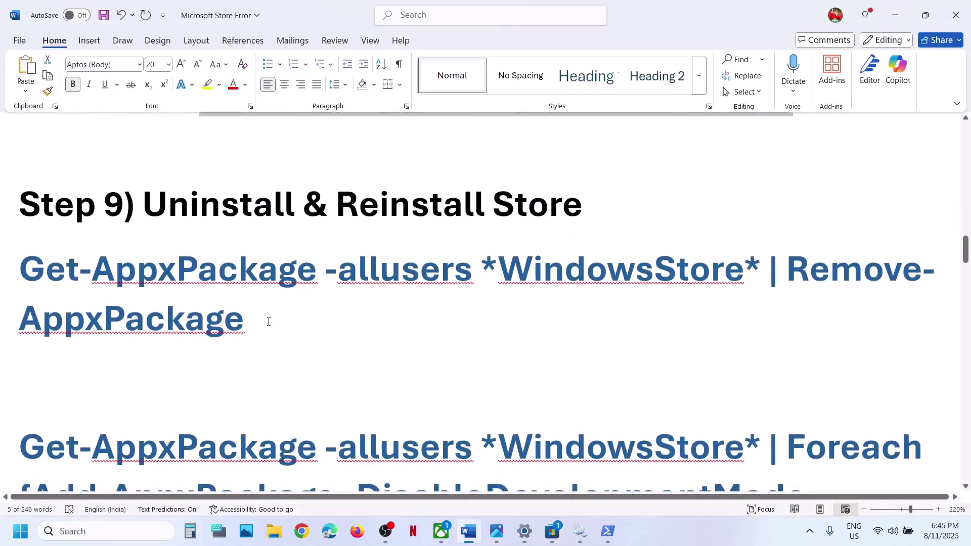
pyautogui.moveTo(268, 321); pyautogui.dragTo(20, 263)
pyautogui.hotkey('ctrl', 'c')
pyautogui.rightClick(41, 289)
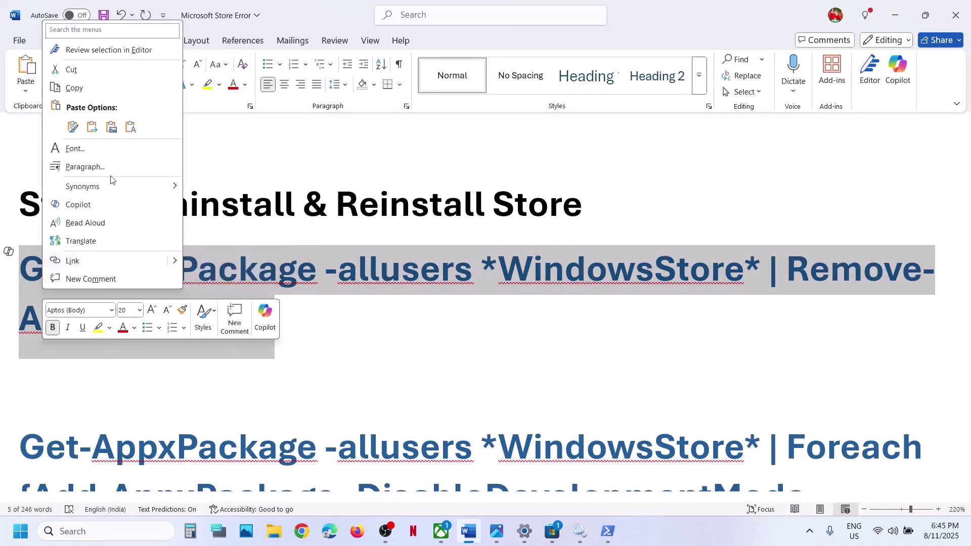
pyautogui.click(74, 89)
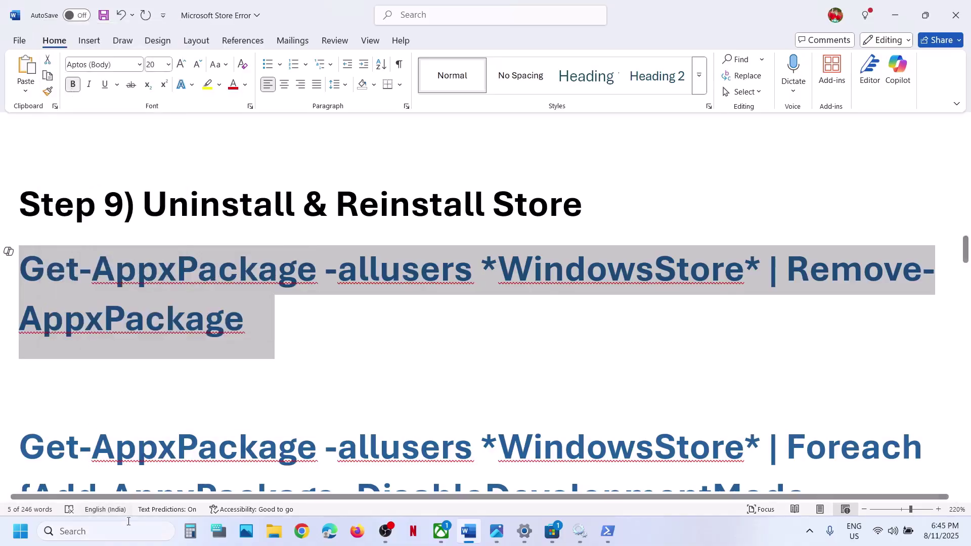
# Run the Store removal command in an administrator PowerShell window
pyautogui.click(117, 540)
pyautogui.write('power')
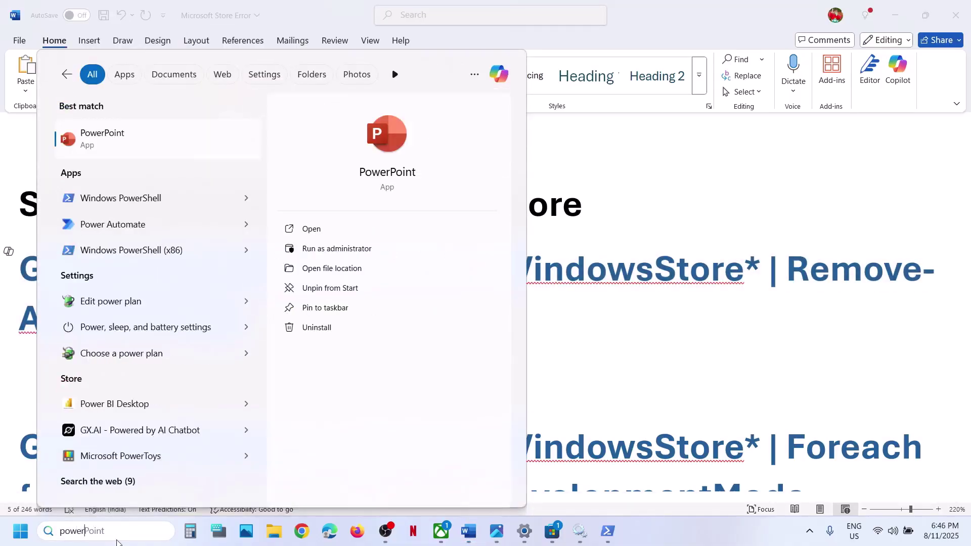
pyautogui.write('shell')
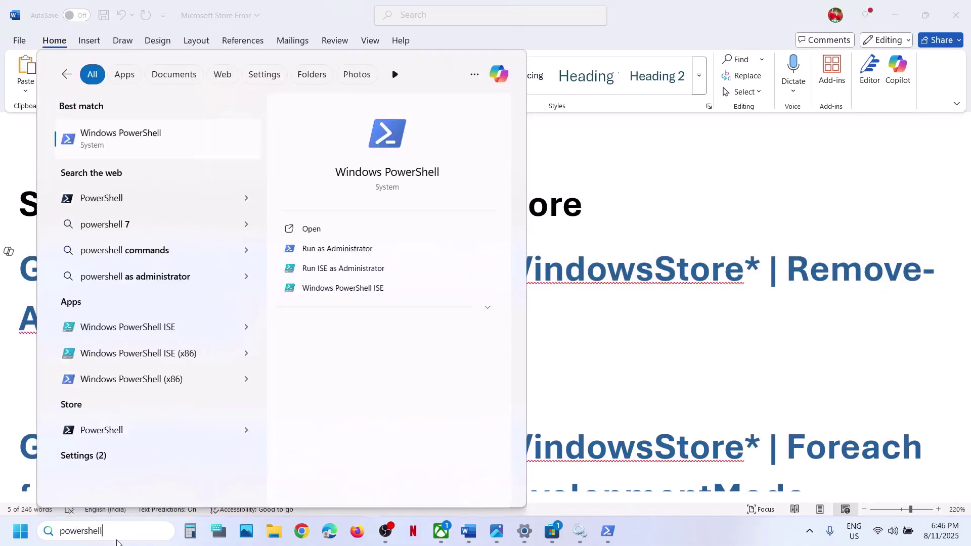
pyautogui.rightClick(158, 125)
pyautogui.click(238, 140)
pyautogui.click(421, 365)
pyautogui.rightClick(341, 259)
pyautogui.press('Return')
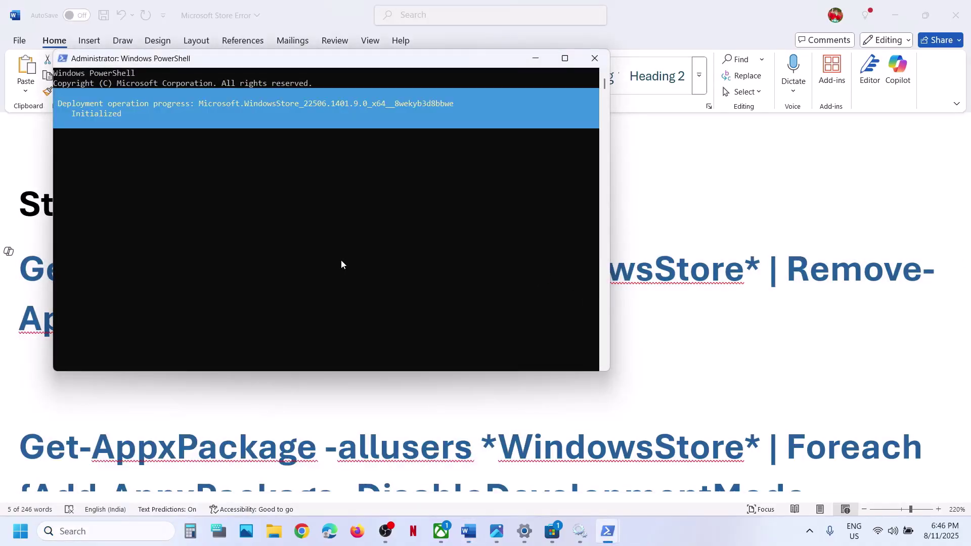
pyautogui.hotkey('alt', 'Tab')
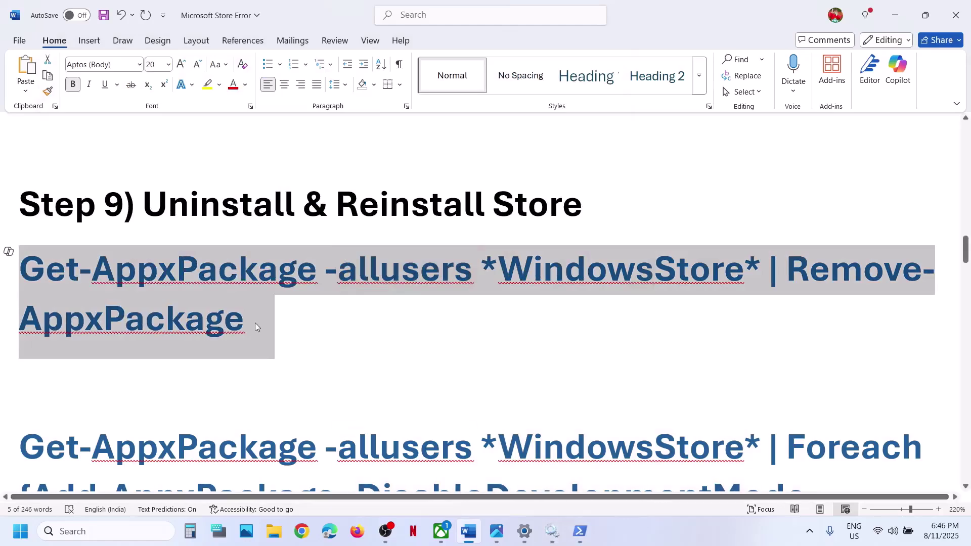
# Copy the Add-AppxPackage -Register reinstall command from the notes
pyautogui.scroll(-1, 255, 323)
pyautogui.click(113, 533)
pyautogui.write('store')
pyautogui.press('Escape')
pyautogui.scroll(-2, 433, 319)
pyautogui.moveTo(883, 425); pyautogui.dragTo(19, 319)
pyautogui.hotkey('ctrl', 'c')
pyautogui.rightClick(60, 326)
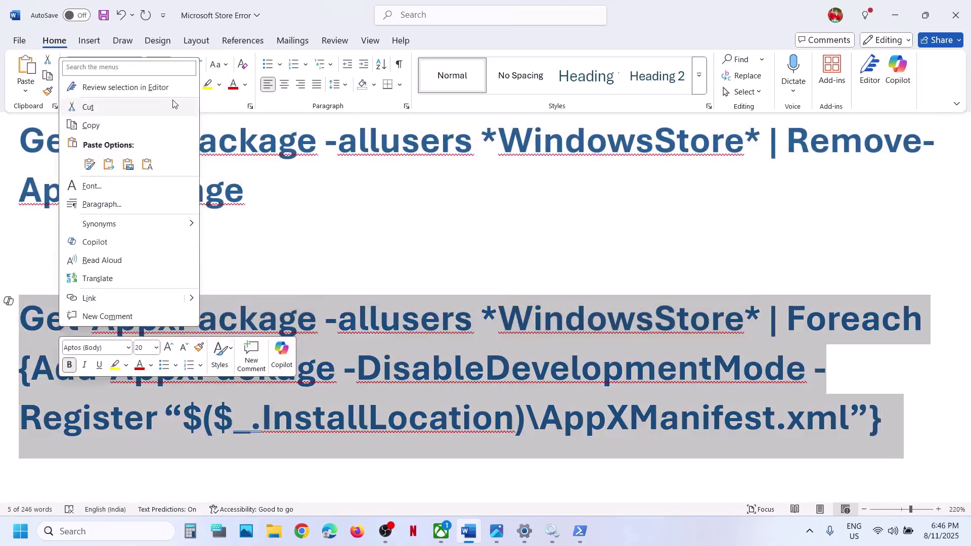
pyautogui.click(92, 125)
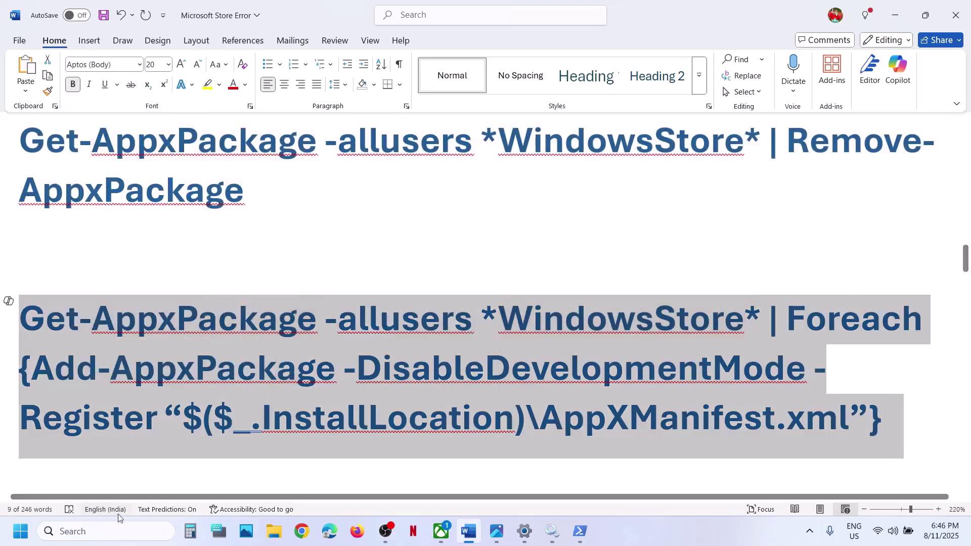
# Run the Store re-registration command in a new administrator PowerShell window
pyautogui.click(99, 531)
pyautogui.write('power')
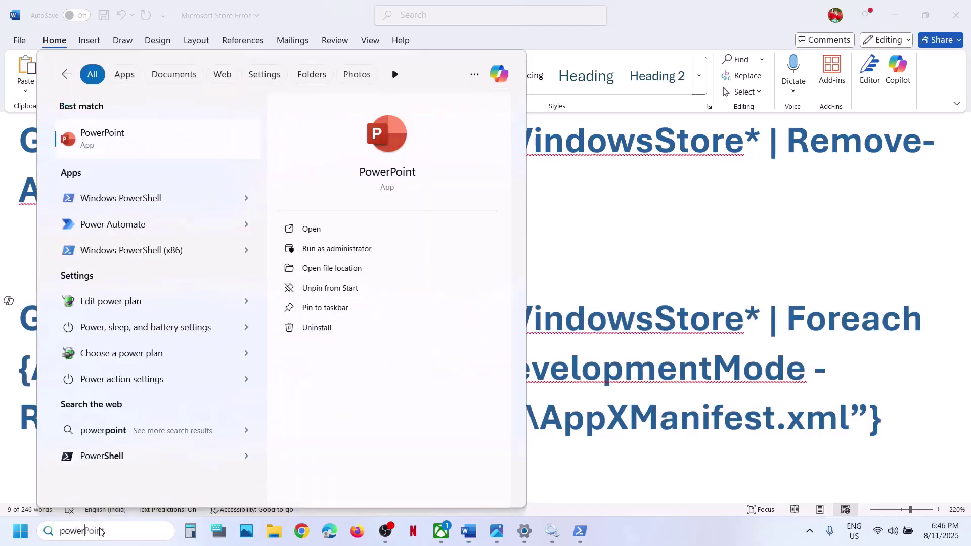
pyautogui.write('shell')
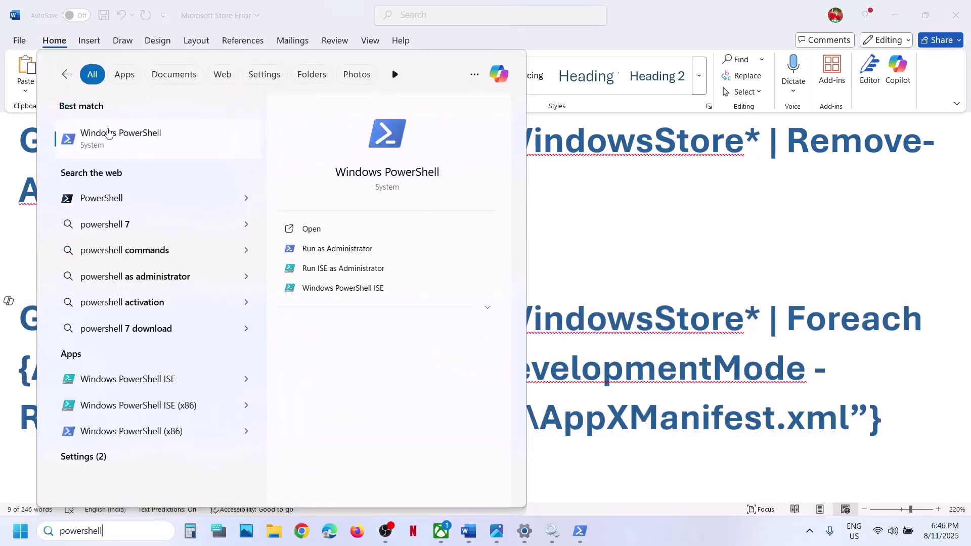
pyautogui.rightClick(108, 132)
pyautogui.click(198, 146)
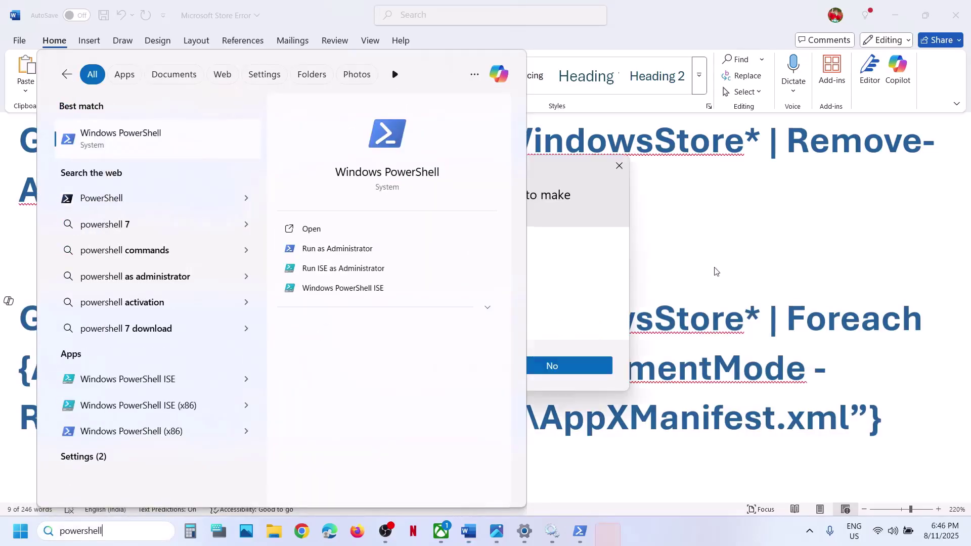
pyautogui.click(419, 366)
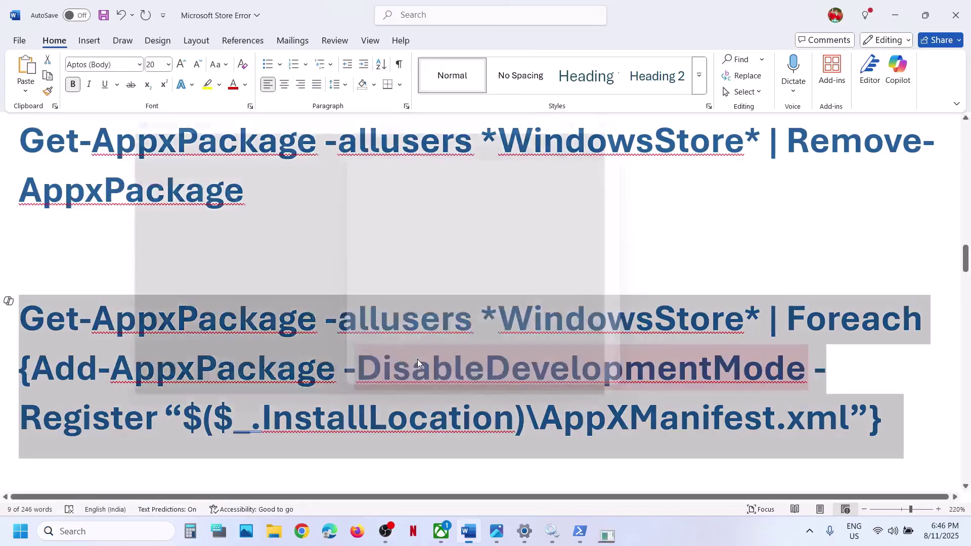
pyautogui.rightClick(397, 240)
pyautogui.press('Return')
# Launch the reinstalled Microsoft Store and select 'scannow' in the Step 10 notes
pyautogui.click(96, 531)
pyautogui.write('store')
pyautogui.press('Return')
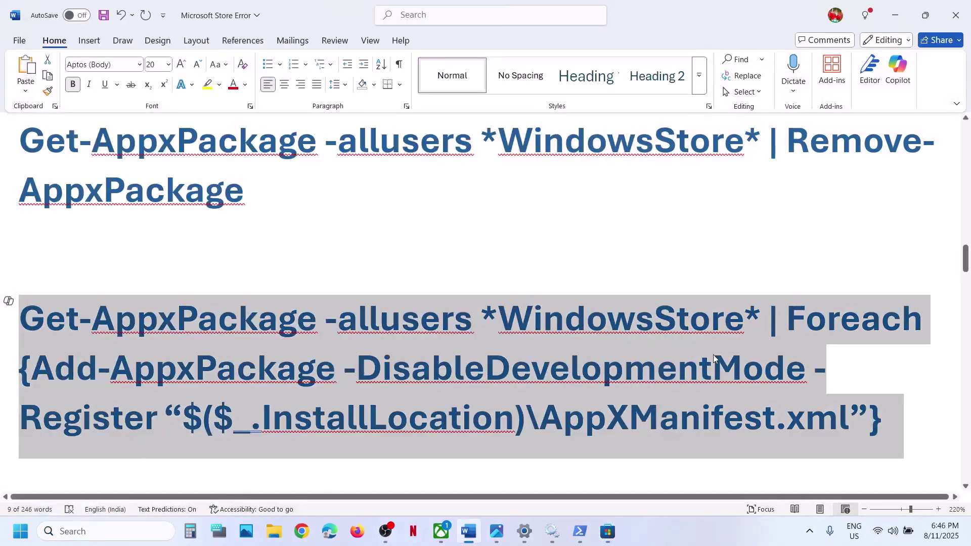
pyautogui.scroll(-5, 714, 354)
pyautogui.scroll(1, 430, 290)
pyautogui.doubleClick(133, 306)
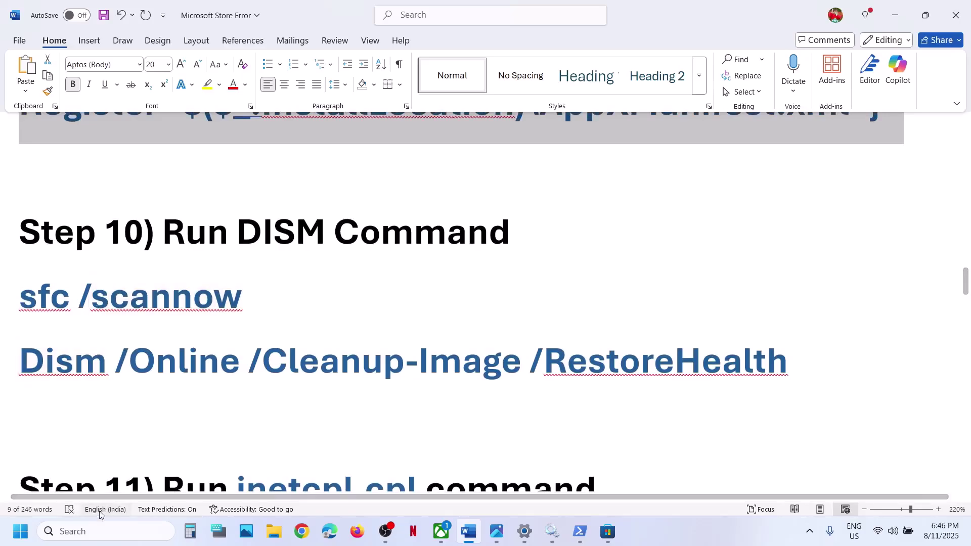
# Start sfc /scannow in an administrator Command Prompt
pyautogui.click(78, 531)
pyautogui.write('cmd')
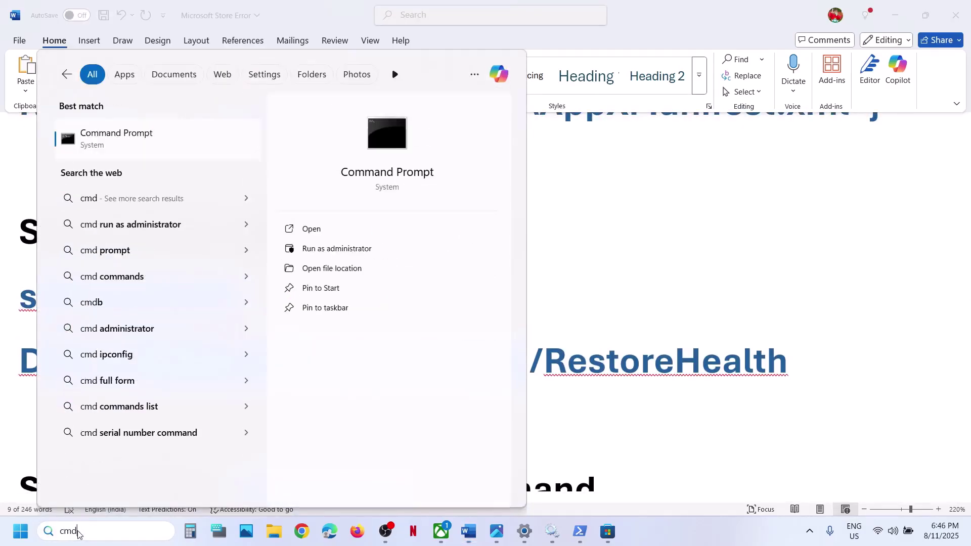
pyautogui.rightClick(129, 150)
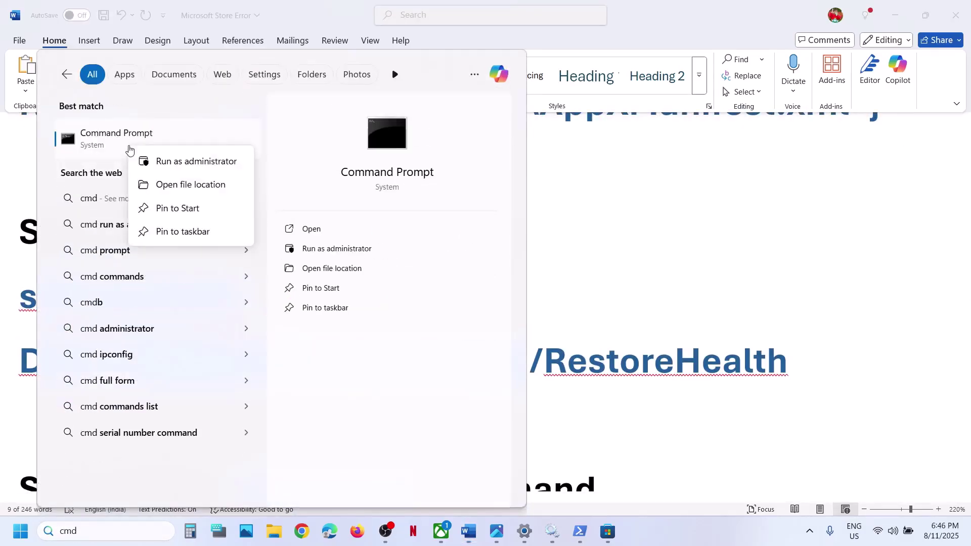
pyautogui.click(200, 163)
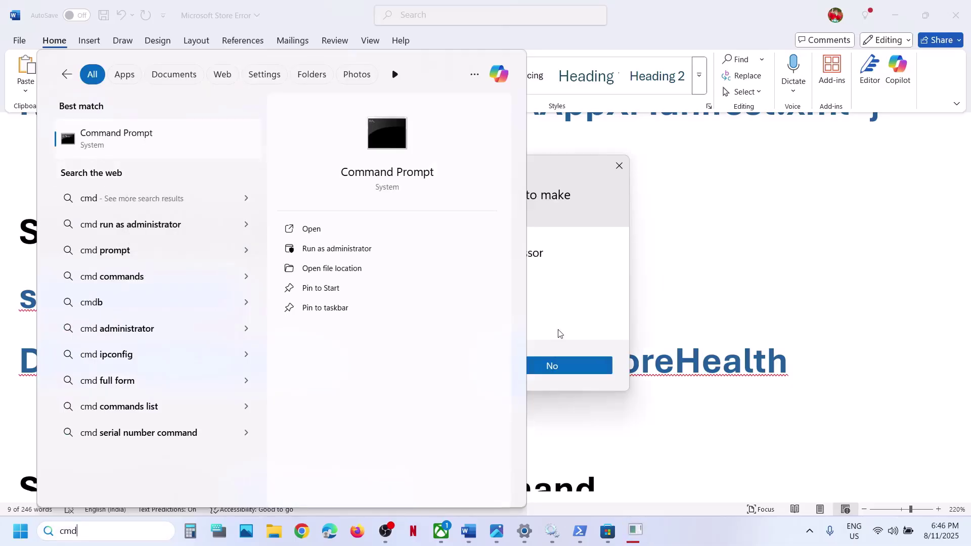
pyautogui.click(422, 367)
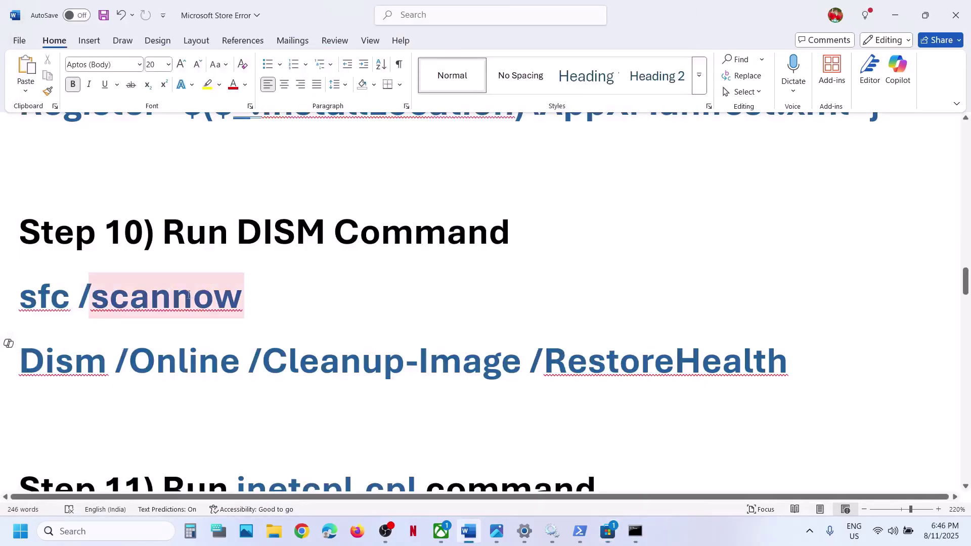
pyautogui.tripleClick(187, 295)
pyautogui.hotkey('ctrl', 'c')
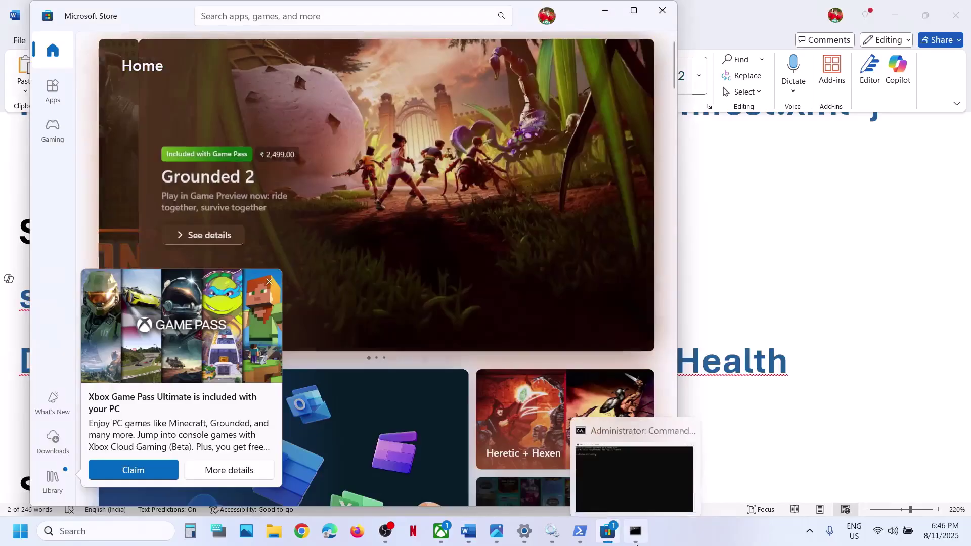
pyautogui.click(636, 540)
pyautogui.click(317, 260)
pyautogui.hotkey('ctrl', 'v')
pyautogui.press('Return')
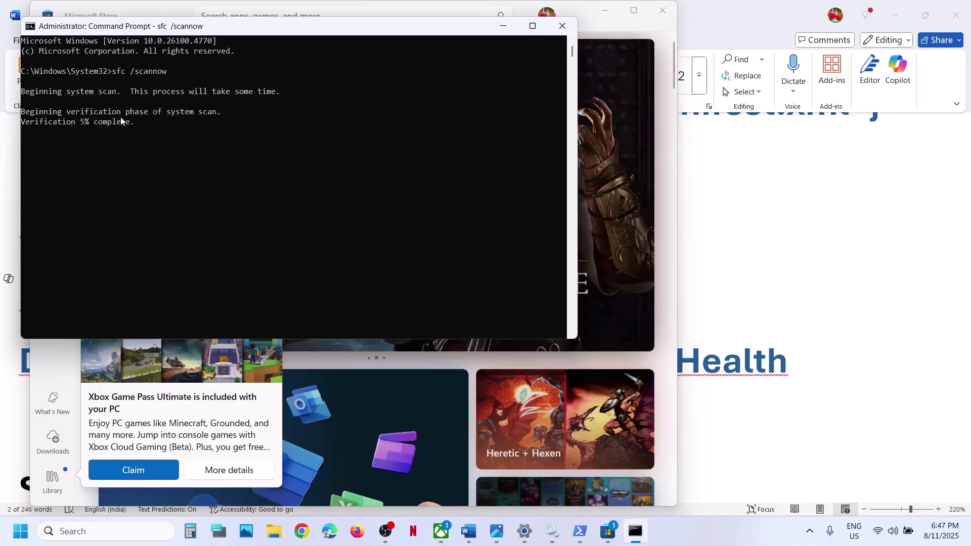
# Select the Dism /Online /Cleanup-Image /RestoreHealth command in the notes and move on to Step 11
pyautogui.click(683, 283)
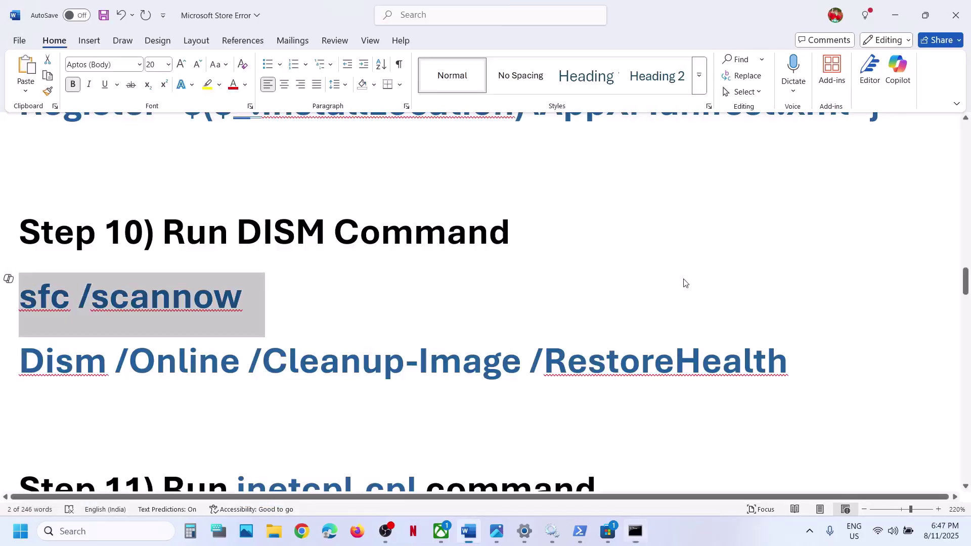
pyautogui.tripleClick(327, 356)
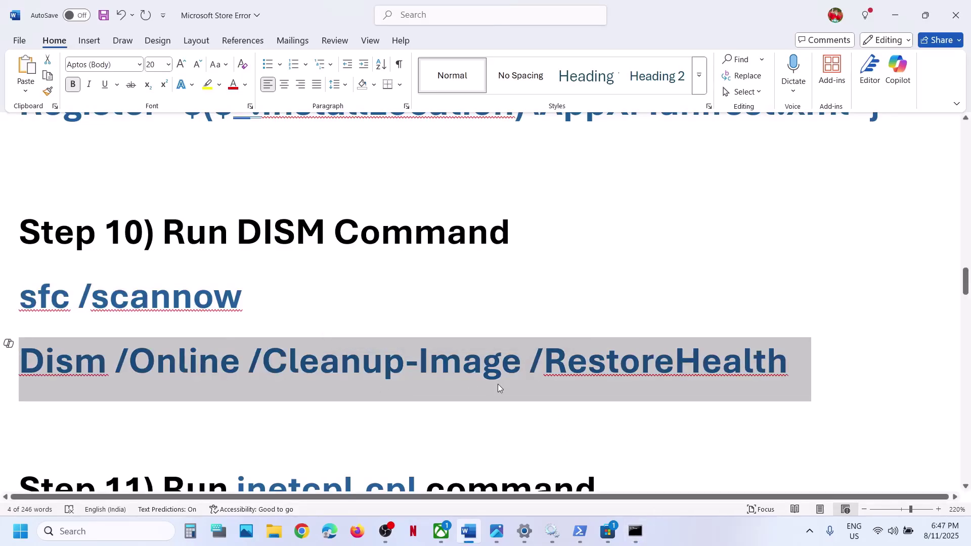
pyautogui.scroll(-2, 497, 385)
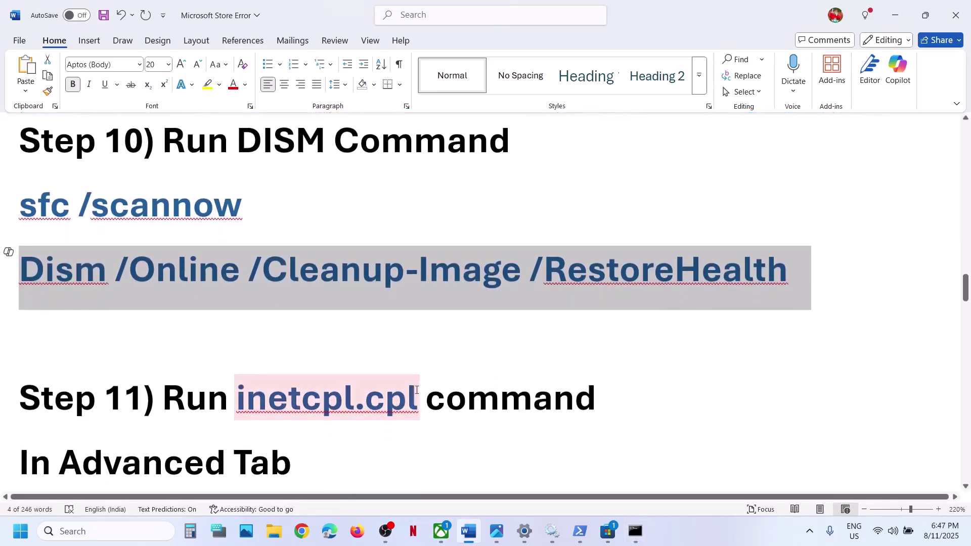
pyautogui.click(417, 390)
pyautogui.moveTo(84, 208); pyautogui.dragTo(718, 296)
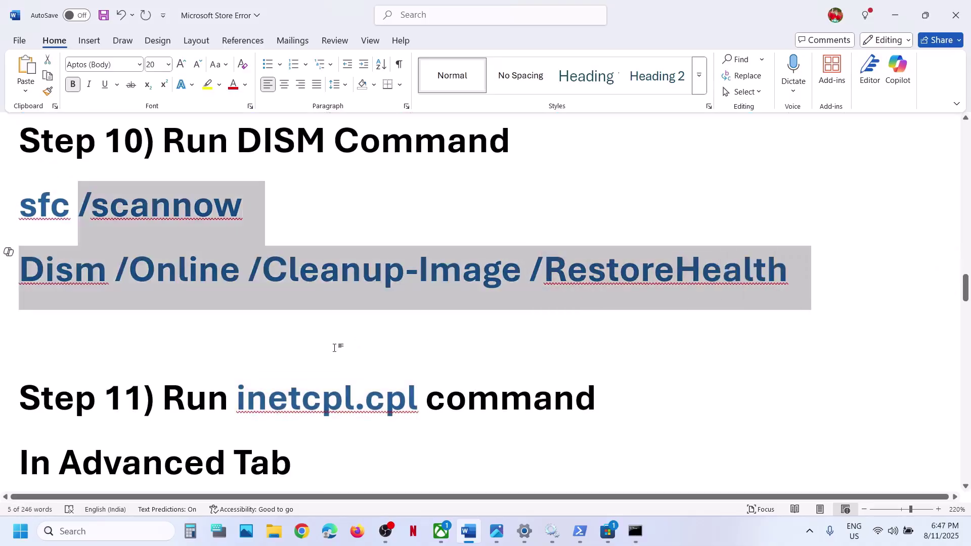
pyautogui.click(334, 348)
pyautogui.scroll(-1, 333, 348)
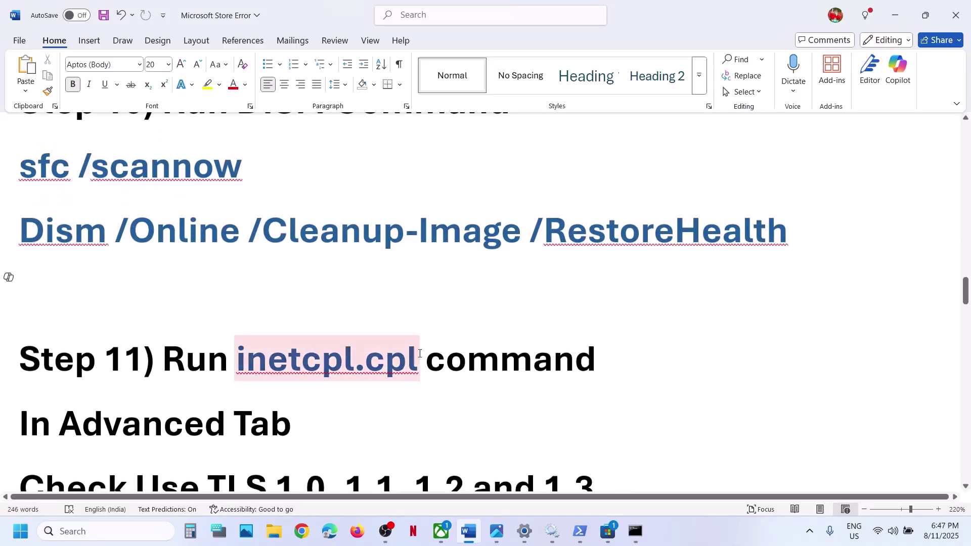
# Open inetcpl.cpl and enable Use TLS 1.0, 1.1, 1.2 and 1.3 under Advanced, then confirm with OK
pyautogui.moveTo(301, 350); pyautogui.dragTo(263, 355)
pyautogui.hotkey('ctrl', 'c')
pyautogui.click(99, 532)
pyautogui.hotkey('ctrl', 'v')
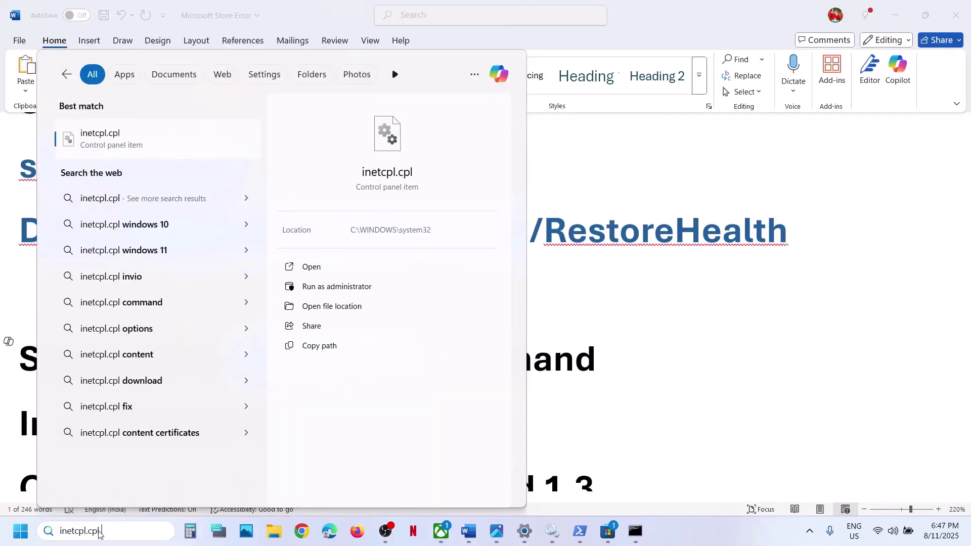
pyautogui.click(112, 144)
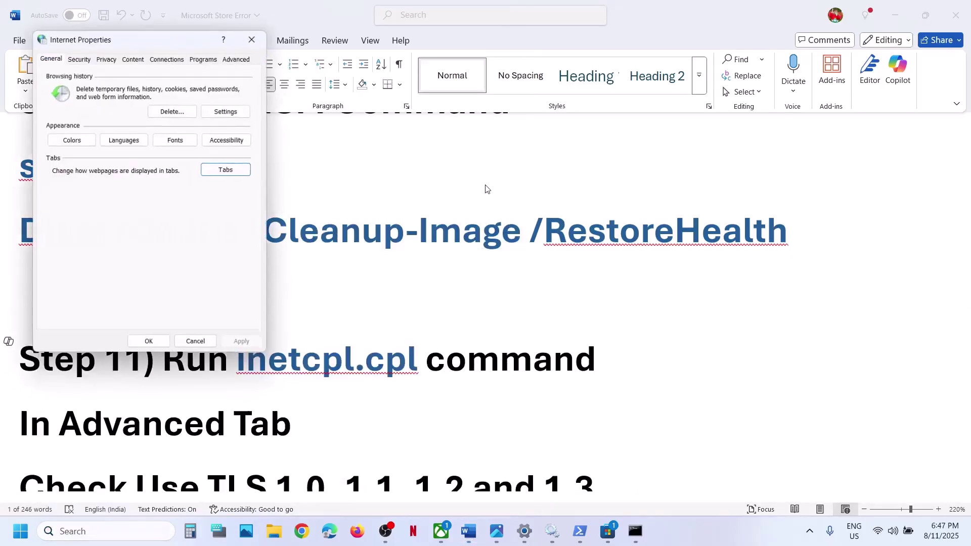
pyautogui.click(237, 58)
pyautogui.scroll(-10, 175, 252)
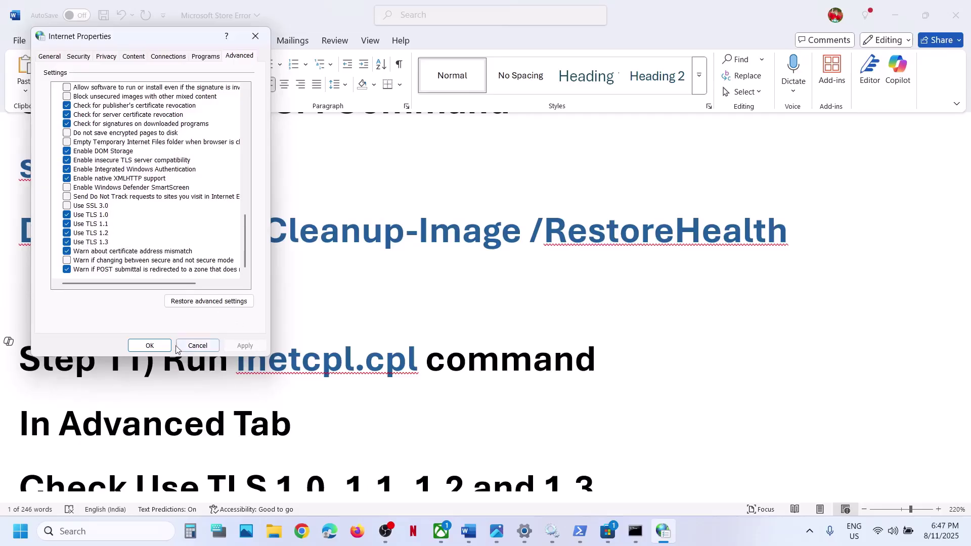
pyautogui.click(150, 345)
pyautogui.scroll(-5, 365, 372)
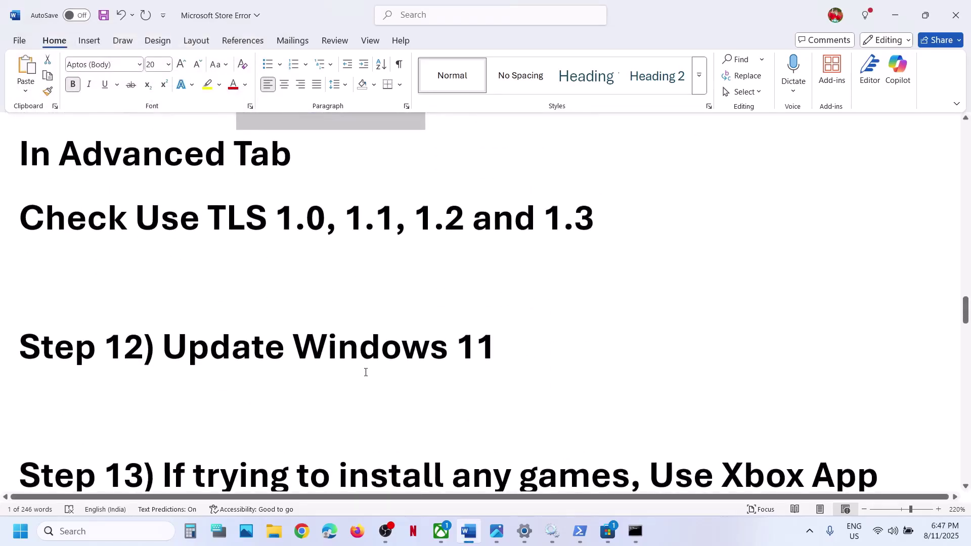
# Run Check for updates in Windows Update, view the Start power options, then bring up Microsoft Store
pyautogui.hotkey('alt', 'Tab')
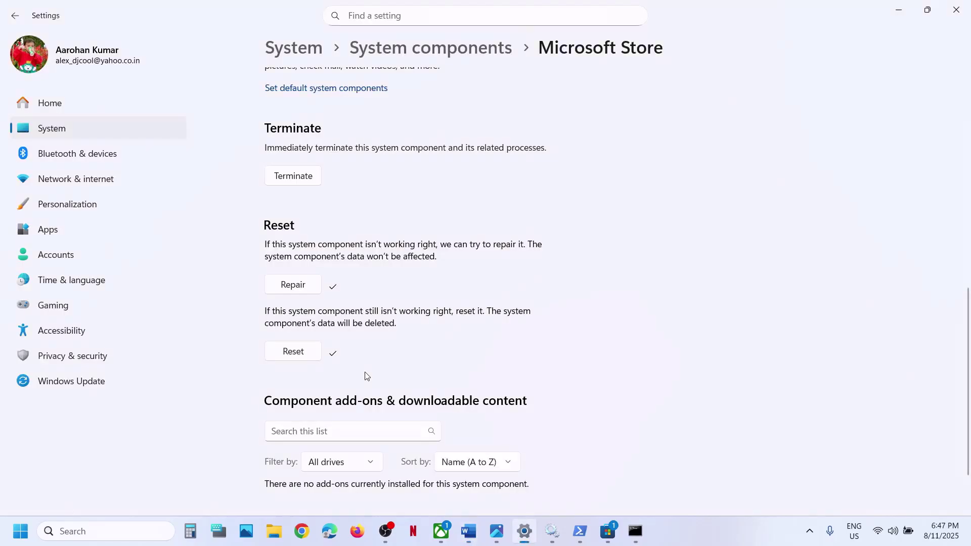
pyautogui.click(59, 385)
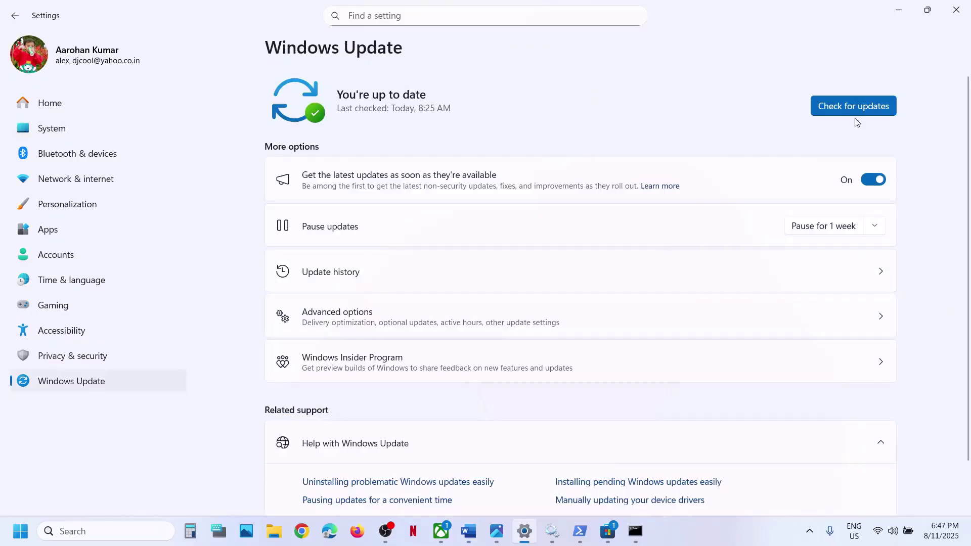
pyautogui.click(847, 111)
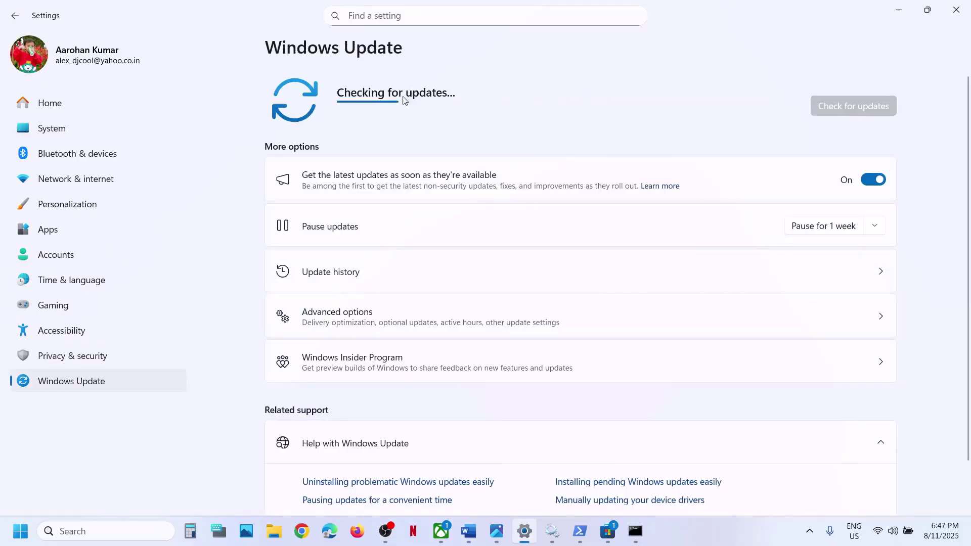
pyautogui.click(20, 531)
pyautogui.click(368, 488)
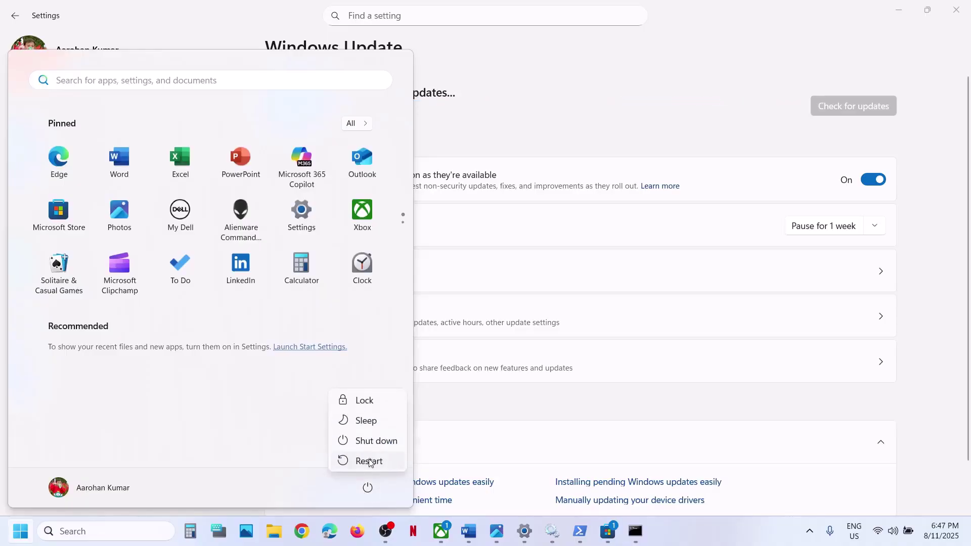
pyautogui.click(608, 532)
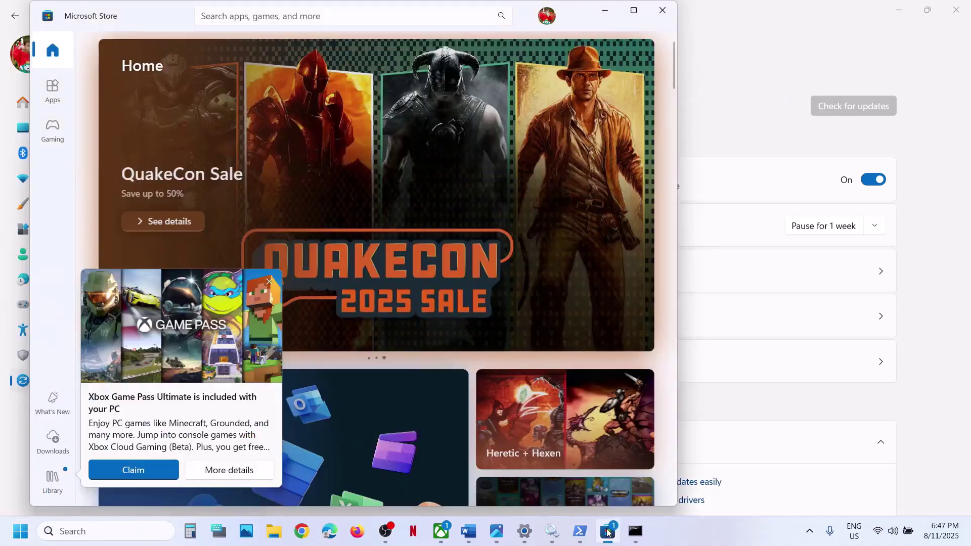
# Highlight the Step 13 'Use Xbox App' instructions in the notes
pyautogui.hotkey('alt', 'Tab')
pyautogui.scroll(-2, 305, 325)
pyautogui.scroll(-3, 305, 324)
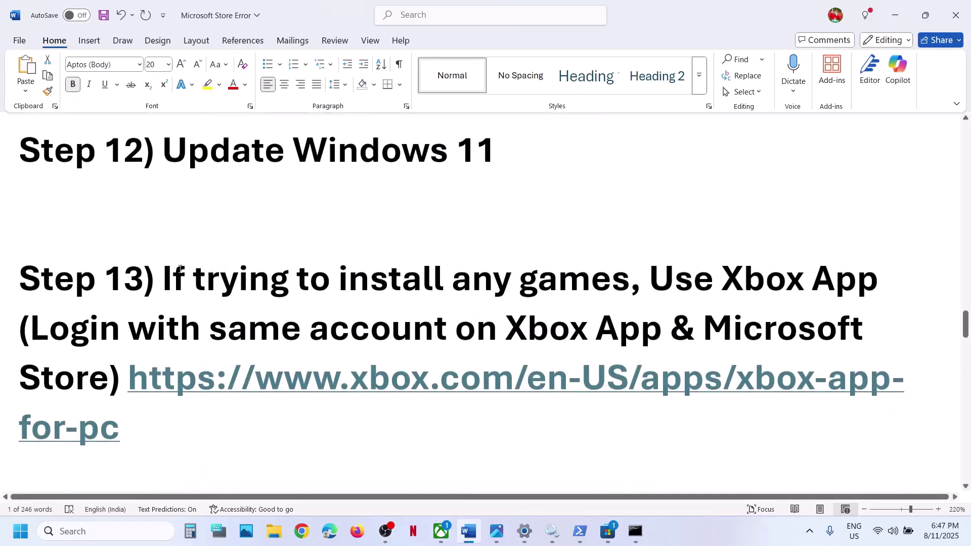
pyautogui.moveTo(173, 274); pyautogui.dragTo(603, 276)
pyautogui.moveTo(670, 278); pyautogui.dragTo(357, 311)
pyautogui.click(357, 311)
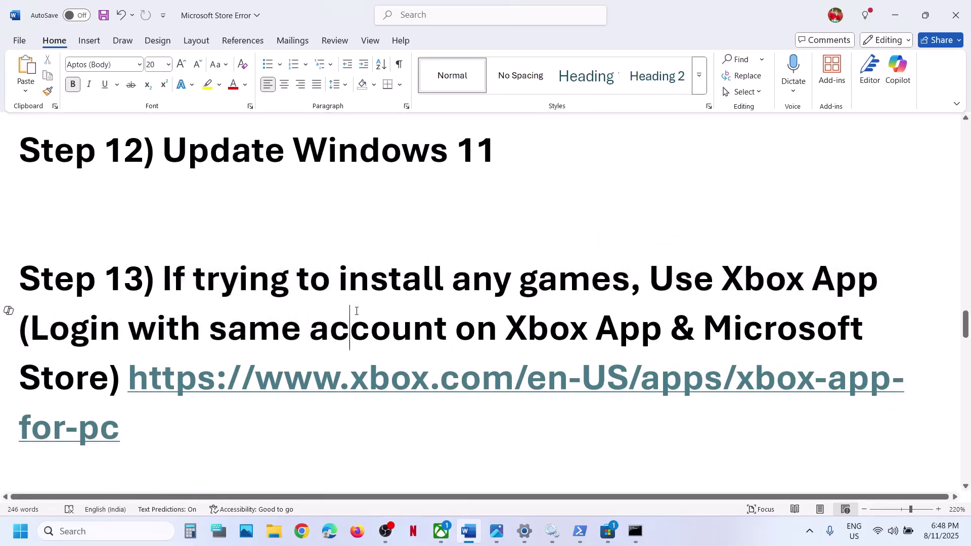
# Launch the Xbox app from search to its Home page, then minimize it
pyautogui.click(145, 531)
pyautogui.write('xbox')
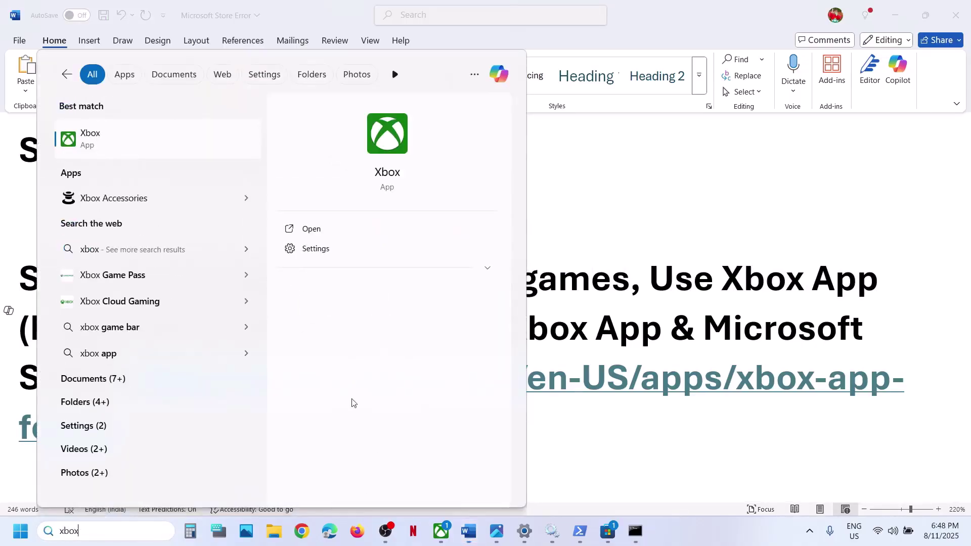
pyautogui.click(169, 150)
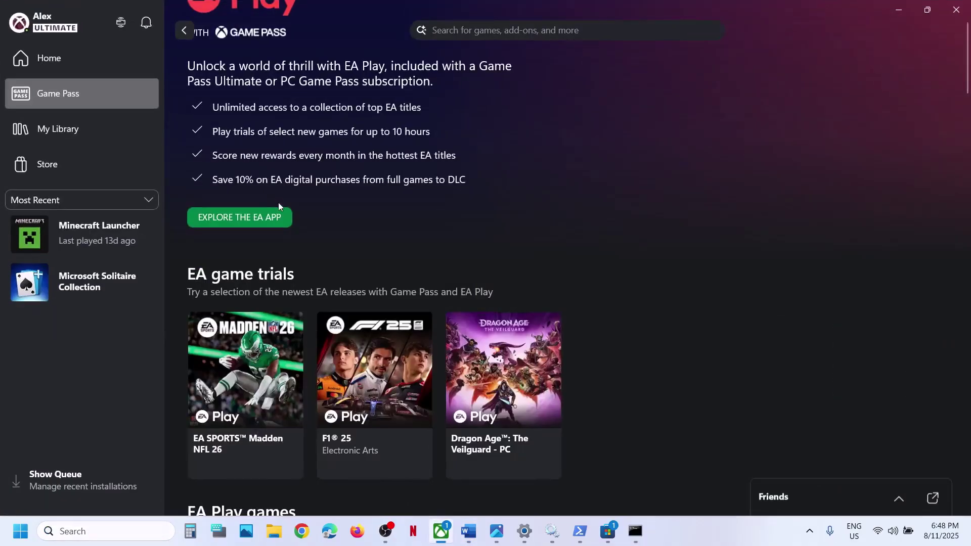
pyautogui.click(76, 57)
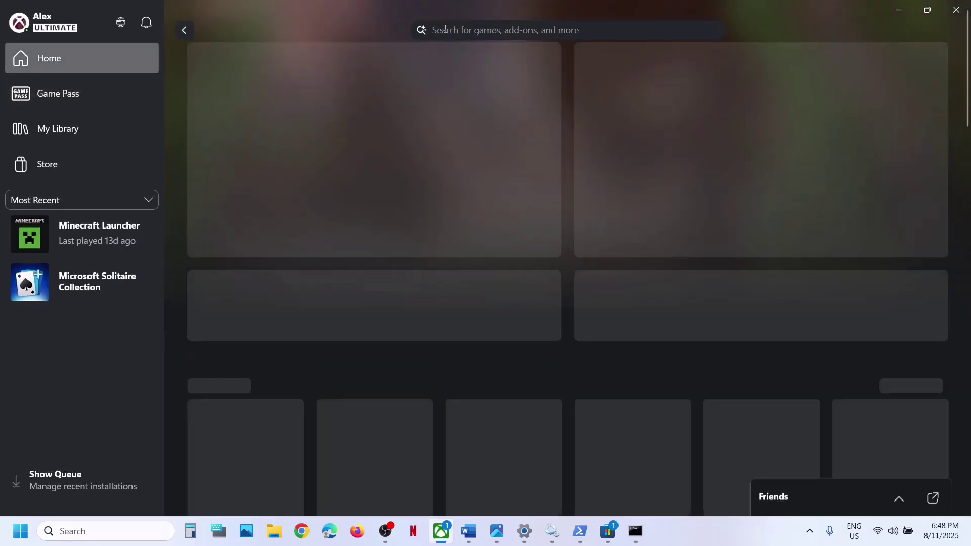
pyautogui.click(891, 11)
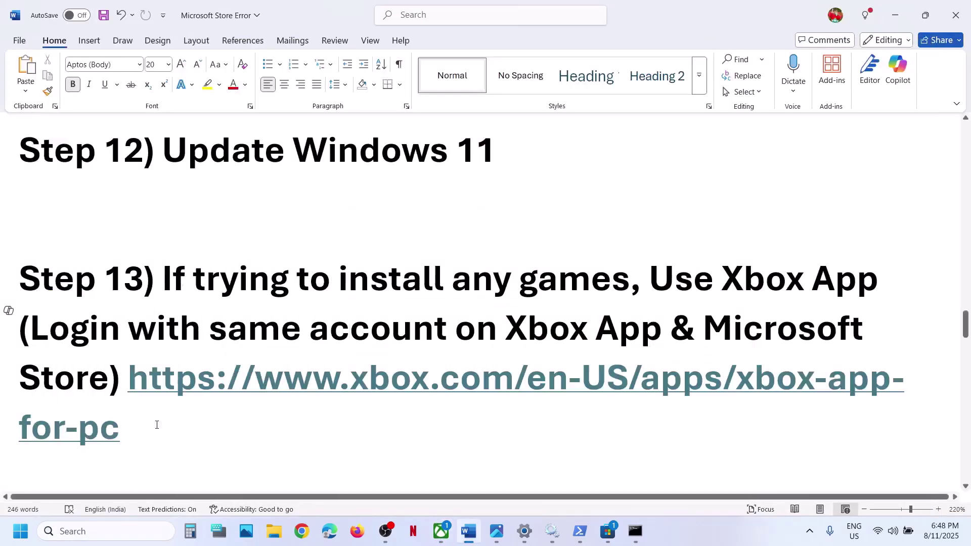
# Follow the xbox.com link and choose Download the App for PC
pyautogui.moveTo(149, 420); pyautogui.dragTo(134, 394)
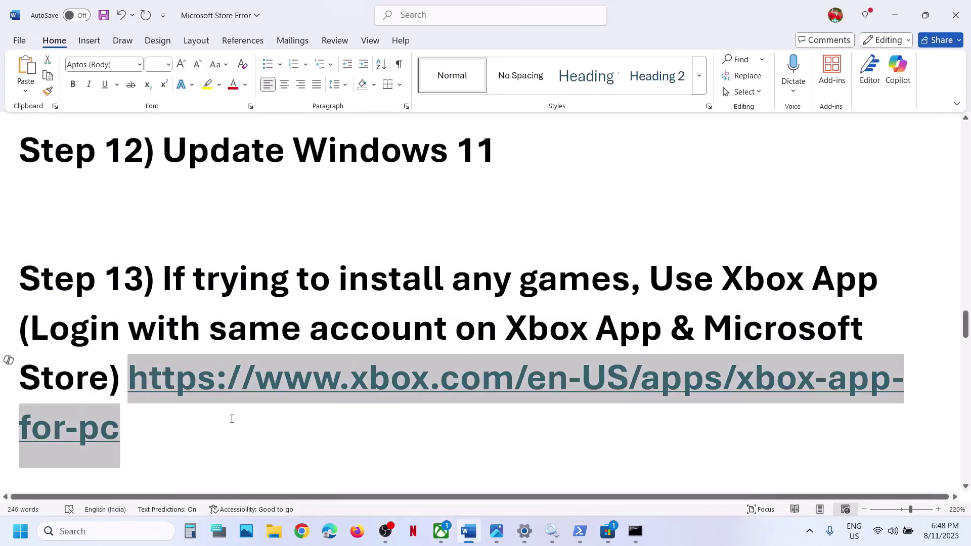
pyautogui.keyDown('ctrl'); pyautogui.click(135, 393); pyautogui.keyUp('ctrl')
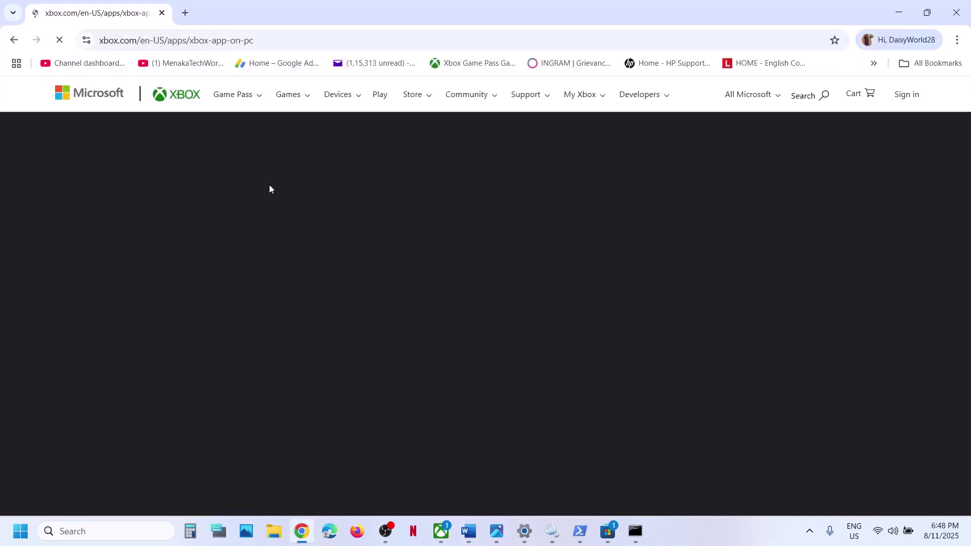
pyautogui.click(157, 350)
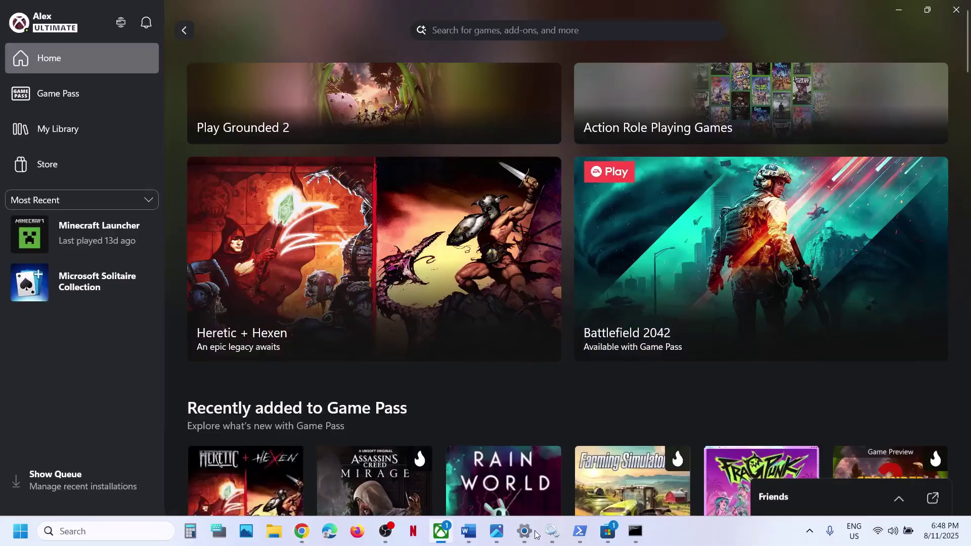
pyautogui.click(475, 540)
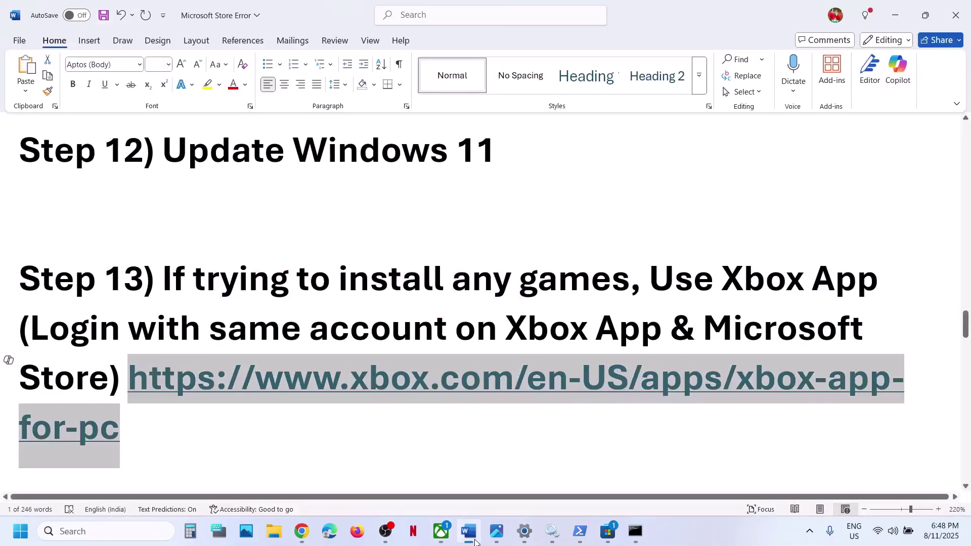
pyautogui.scroll(-2, 408, 327)
pyautogui.scroll(1, 408, 327)
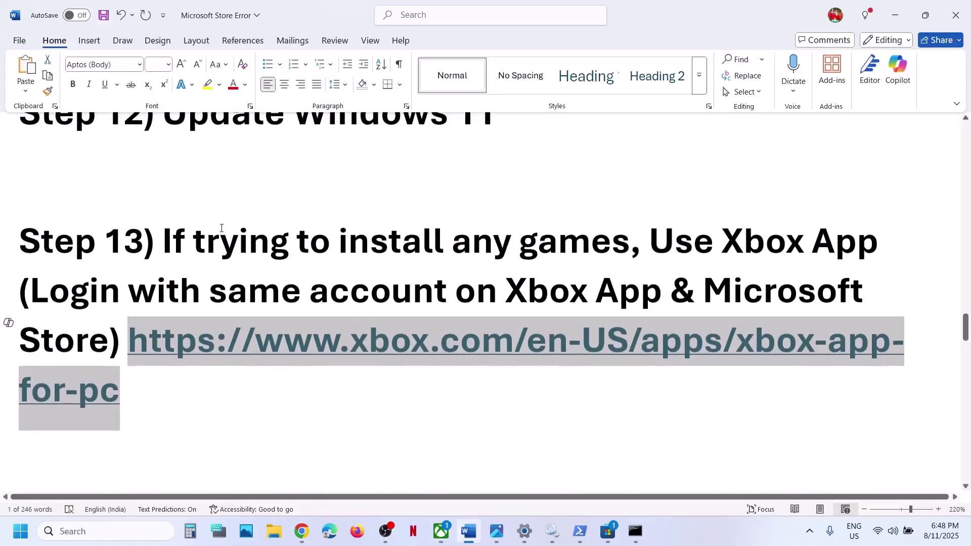
pyautogui.moveTo(338, 241); pyautogui.dragTo(102, 330)
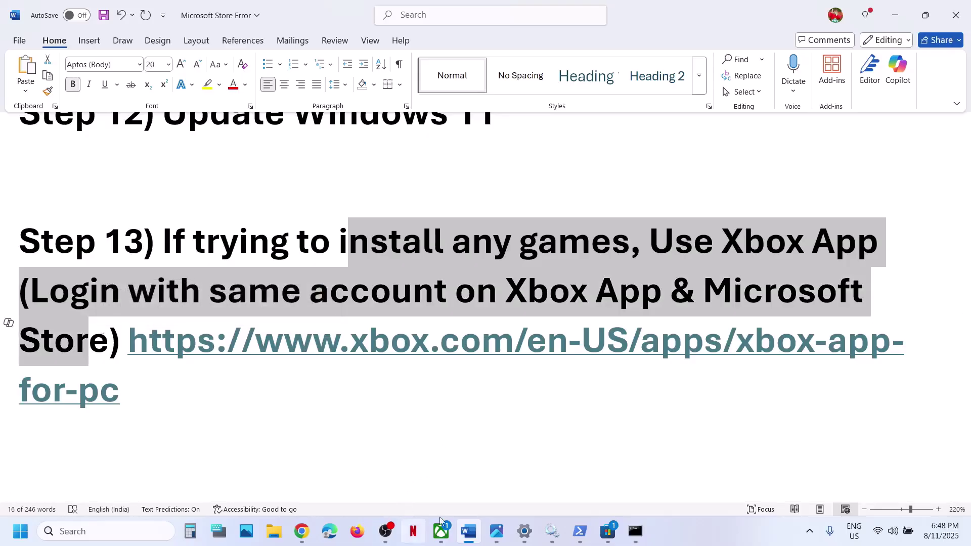
# Sign Microsoft Store out and back in with the second account, entering its PIN
pyautogui.click(606, 542)
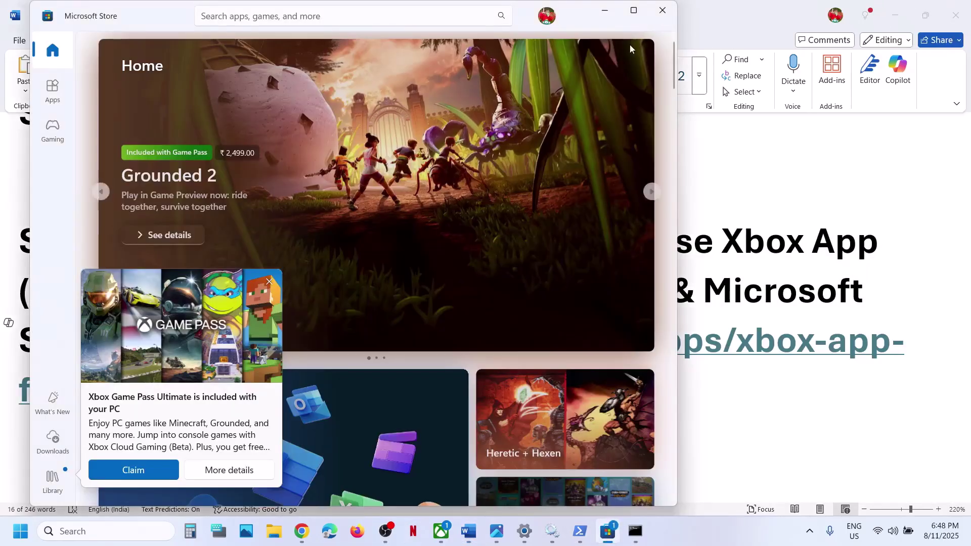
pyautogui.click(548, 18)
pyautogui.click(425, 72)
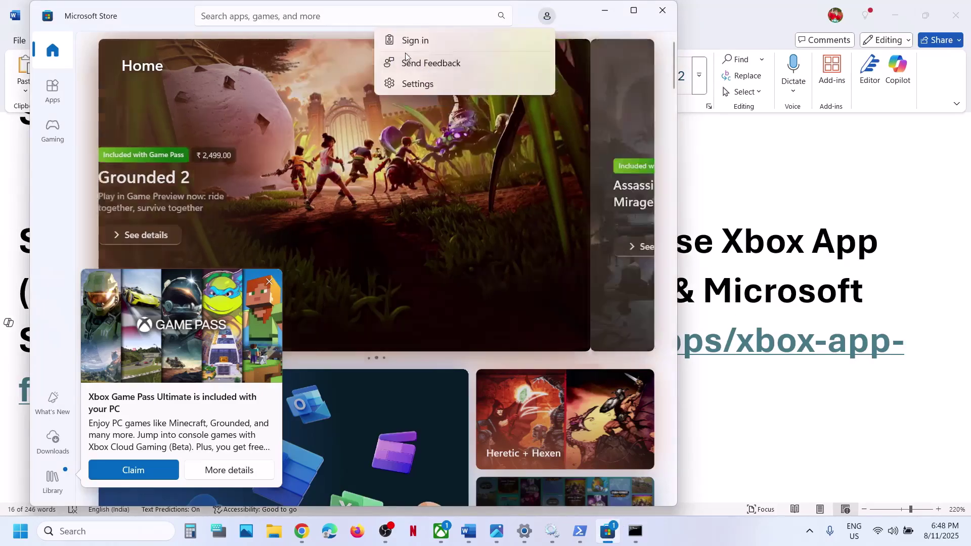
pyautogui.click(411, 43)
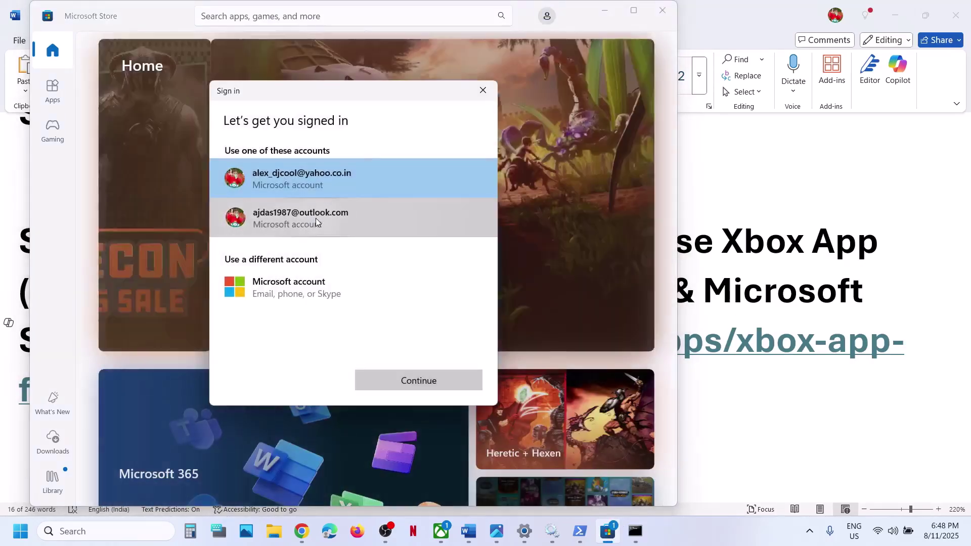
pyautogui.click(316, 217)
pyautogui.click(409, 379)
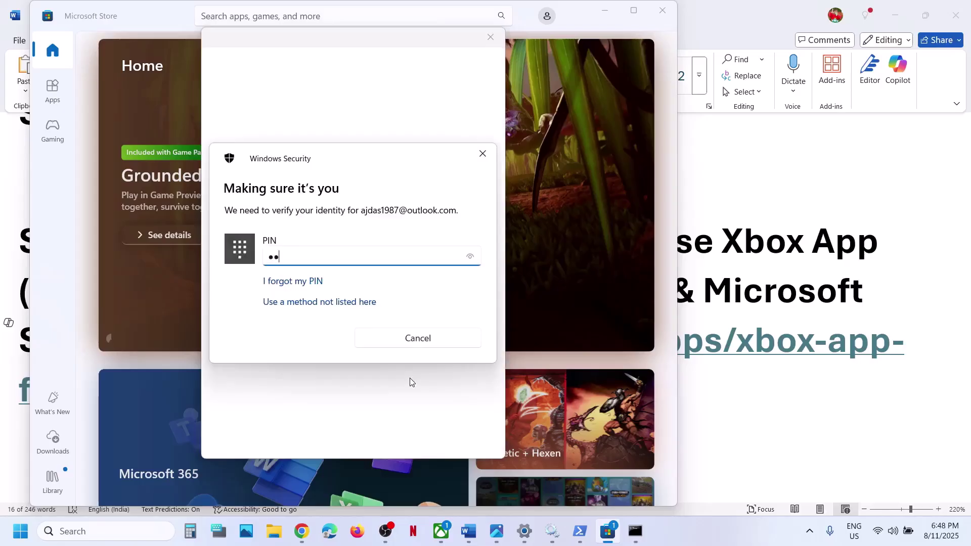
pyautogui.write('••')
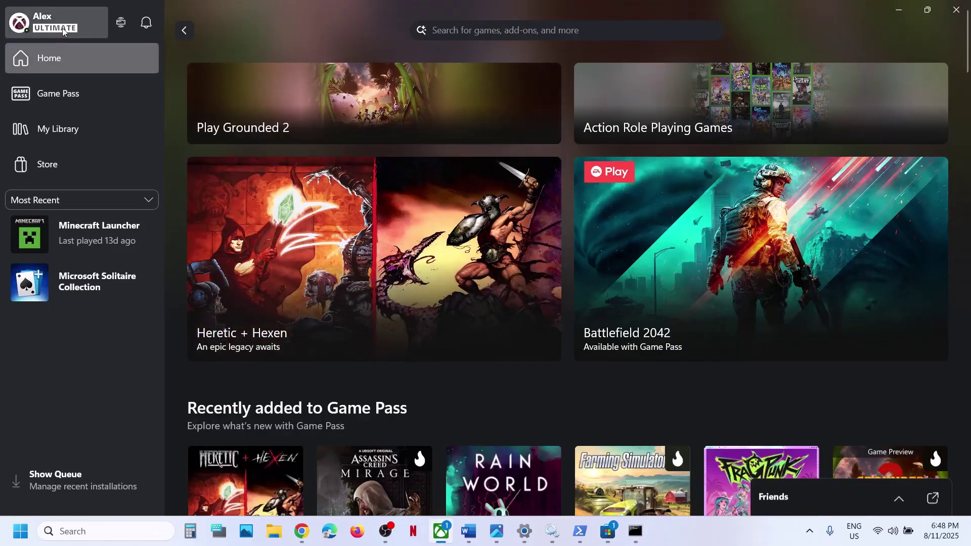
# Sign the Xbox app out and back in with that same second account
pyautogui.click(63, 30)
pyautogui.click(49, 256)
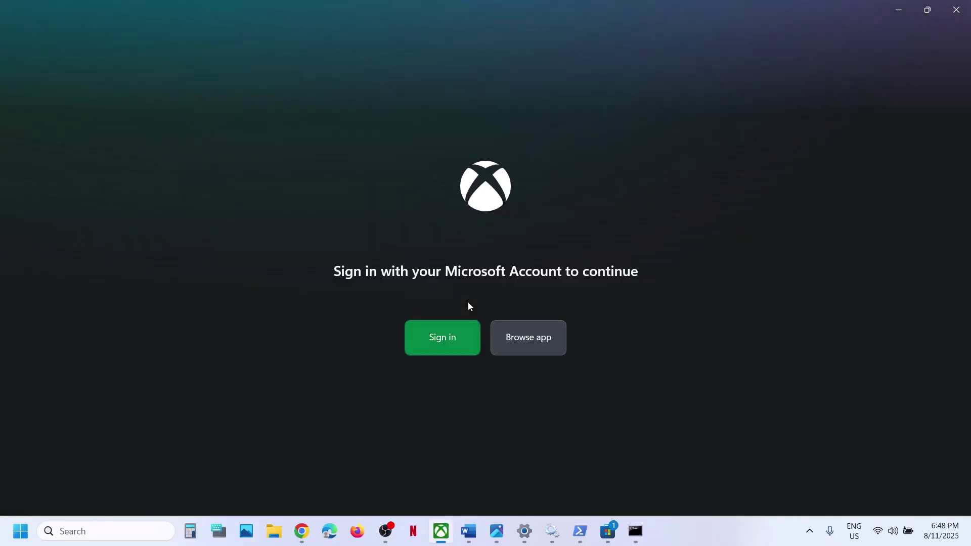
pyautogui.click(451, 324)
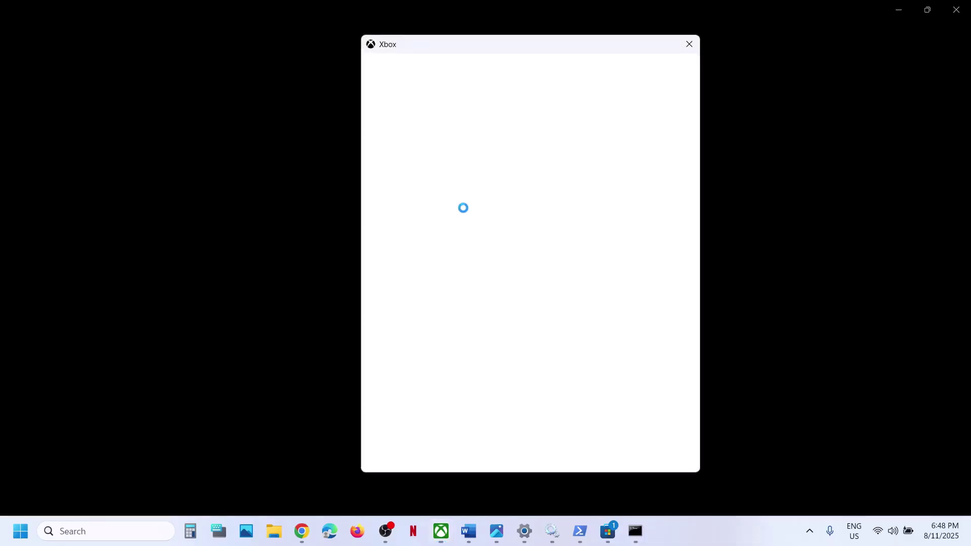
pyautogui.click(466, 229)
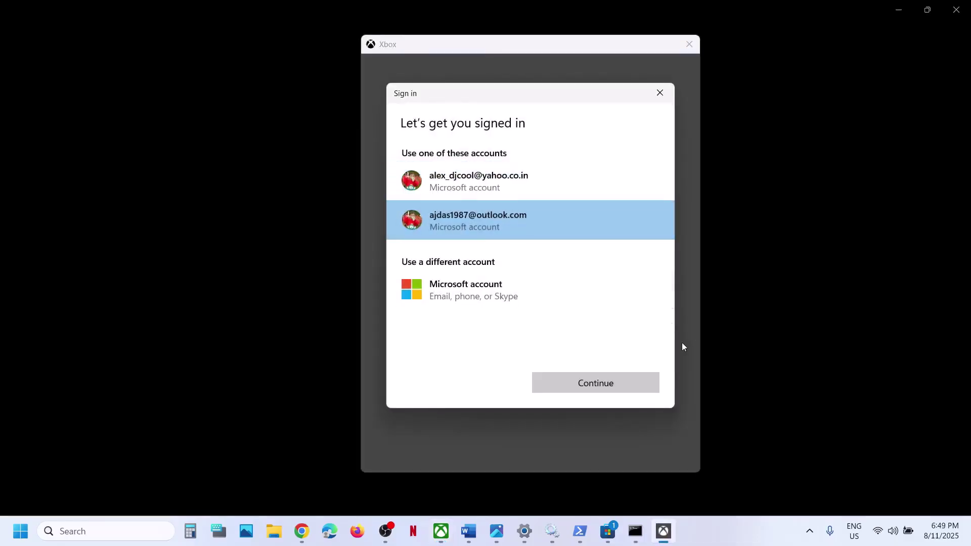
pyautogui.click(646, 391)
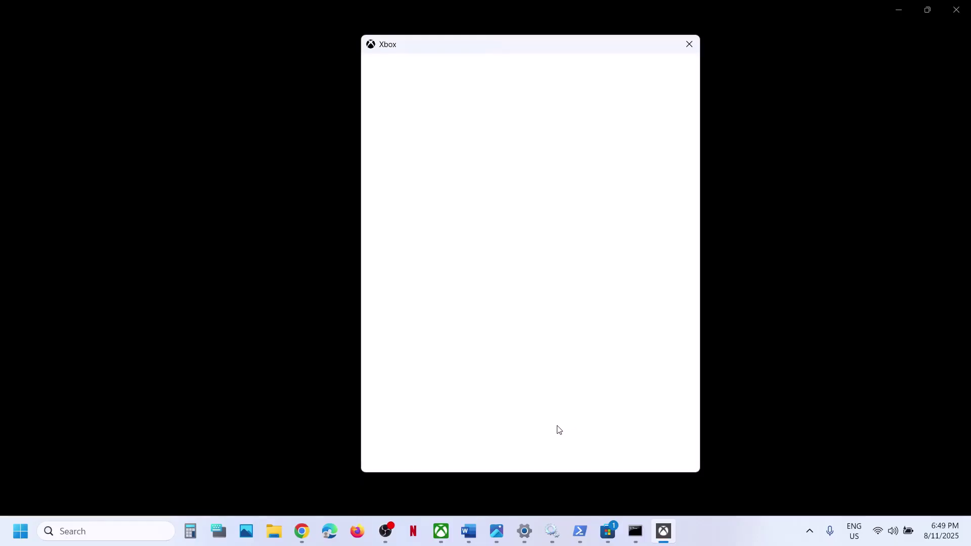
pyautogui.click(544, 442)
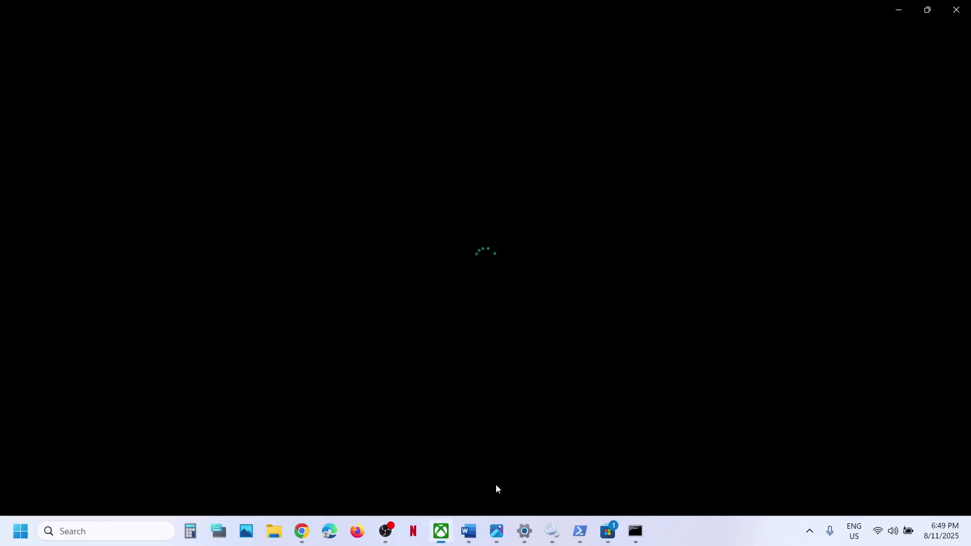
# Load the Step 14 Xbox Identity Provider Store link in a new Chrome tab
pyautogui.click(477, 531)
pyautogui.scroll(-5, 341, 369)
pyautogui.scroll(-2, 342, 369)
pyautogui.moveTo(613, 432); pyautogui.dragTo(23, 347)
pyautogui.hotkey('ctrl', 'c')
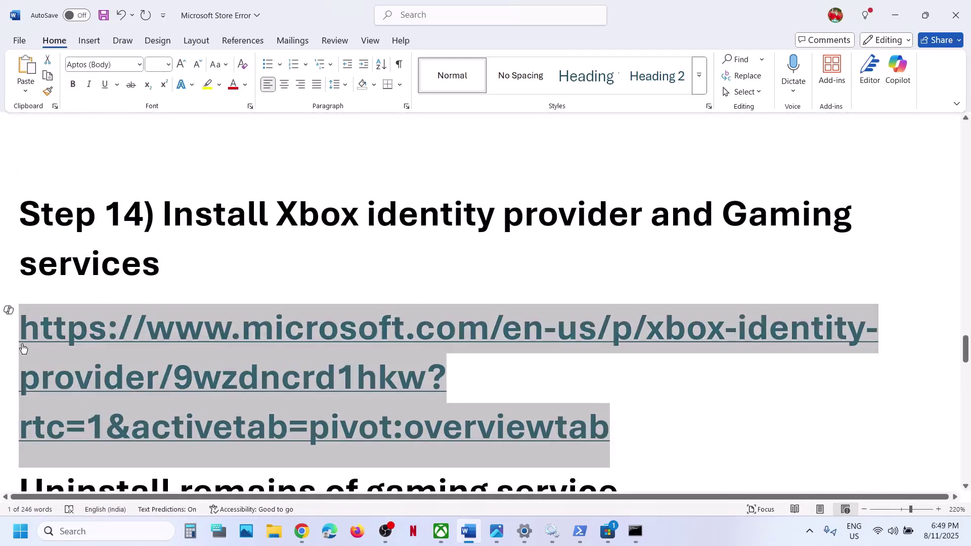
pyautogui.click(302, 531)
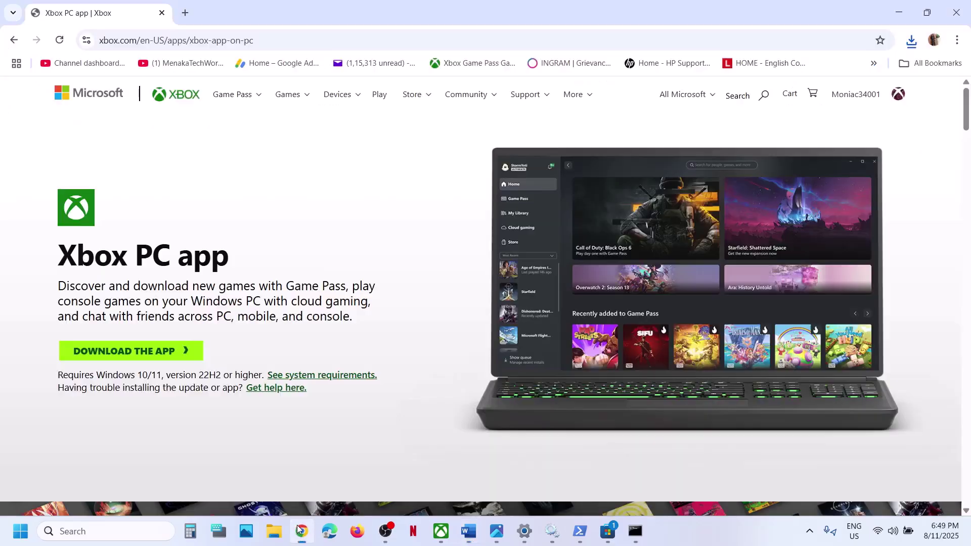
pyautogui.click(186, 14)
pyautogui.hotkey('ctrl', 'v')
pyautogui.press('Return')
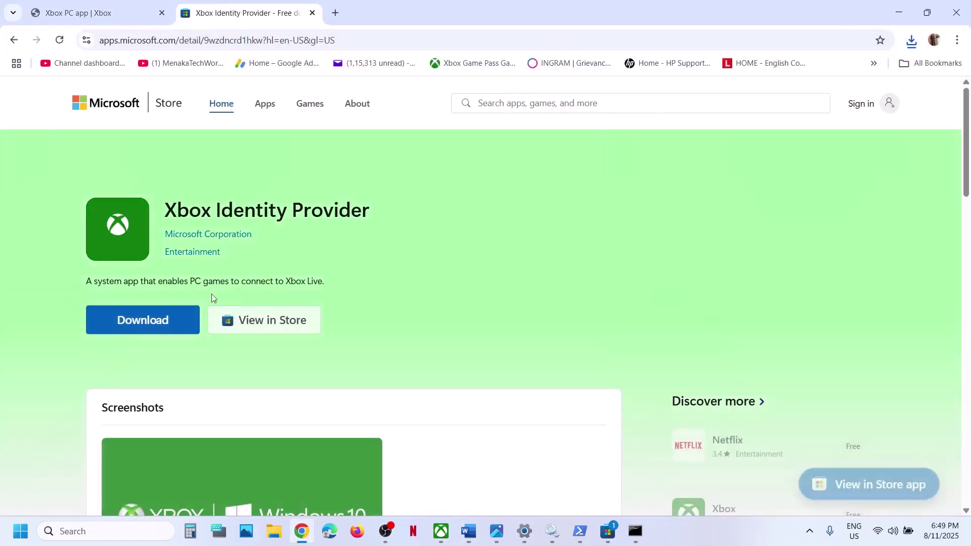
# Open Xbox Identity Provider in Microsoft Store and confirm it shows Installed
pyautogui.click(129, 317)
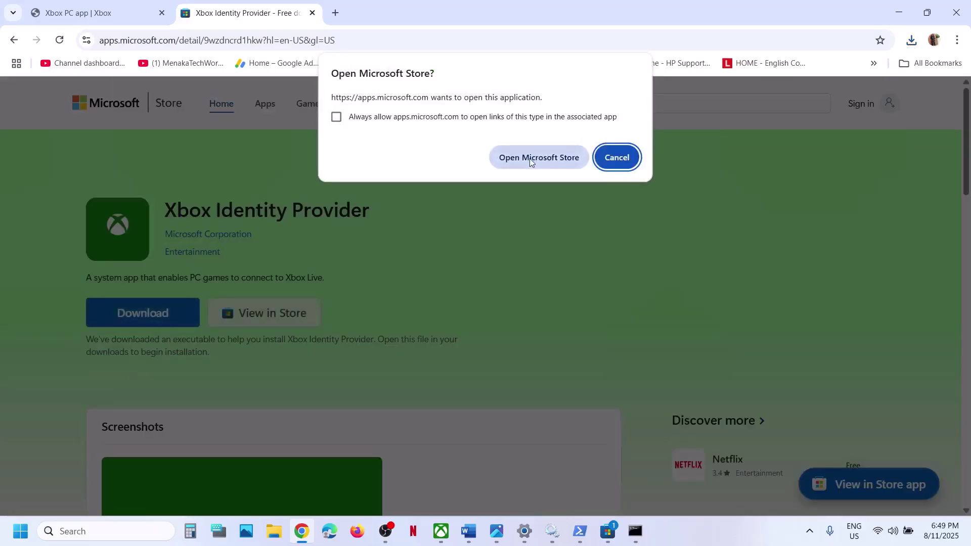
pyautogui.click(531, 158)
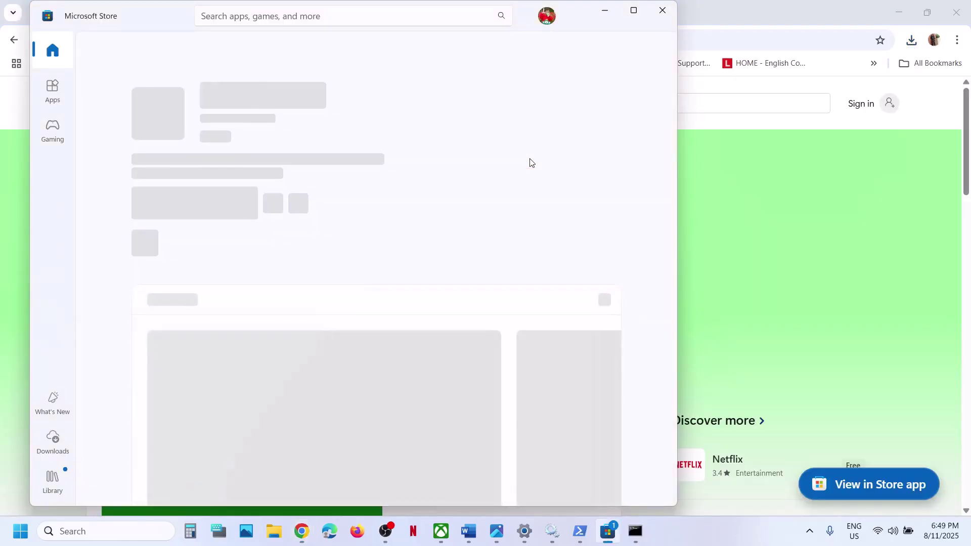
pyautogui.click(633, 10)
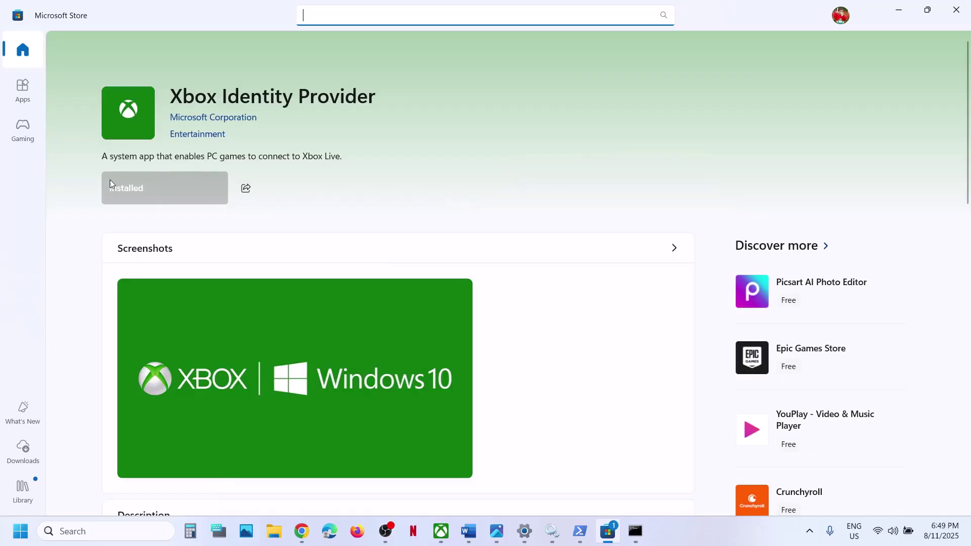
pyautogui.click(154, 189)
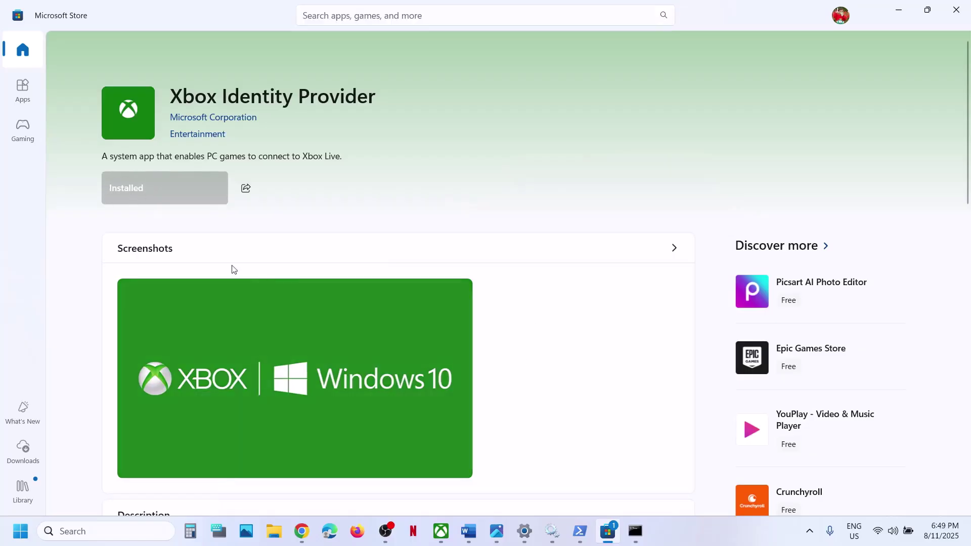
pyautogui.click(469, 531)
pyautogui.scroll(-5, 300, 289)
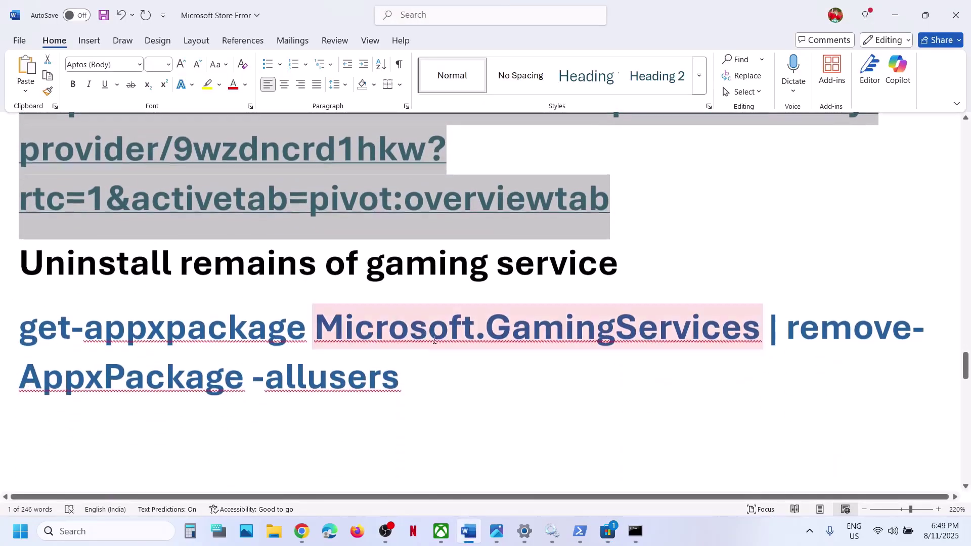
pyautogui.scroll(-1, 435, 338)
# Copy the Gaming Services removal command from Word and launch PowerShell as administrator
pyautogui.tripleClick(103, 288)
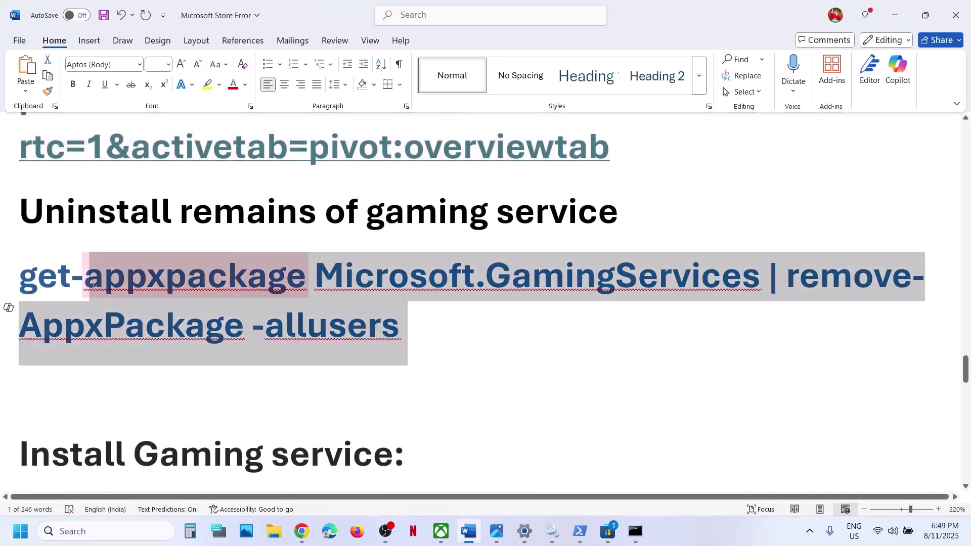
pyautogui.rightClick(103, 289)
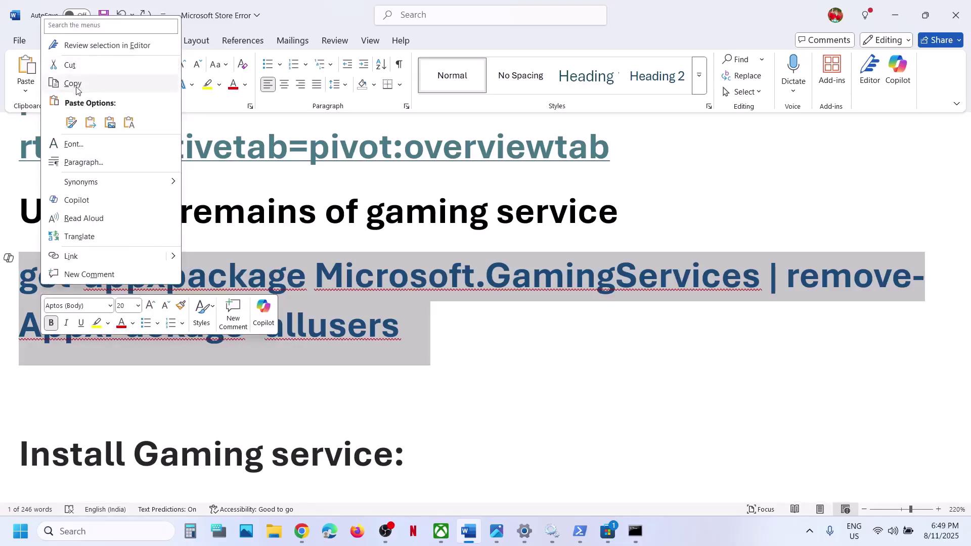
pyautogui.click(77, 84)
pyautogui.click(95, 531)
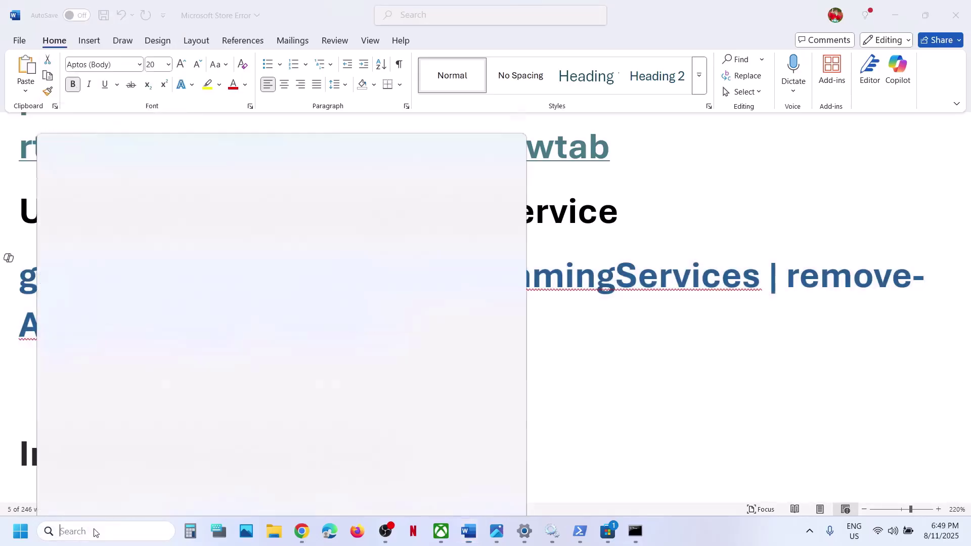
pyautogui.write('powershell')
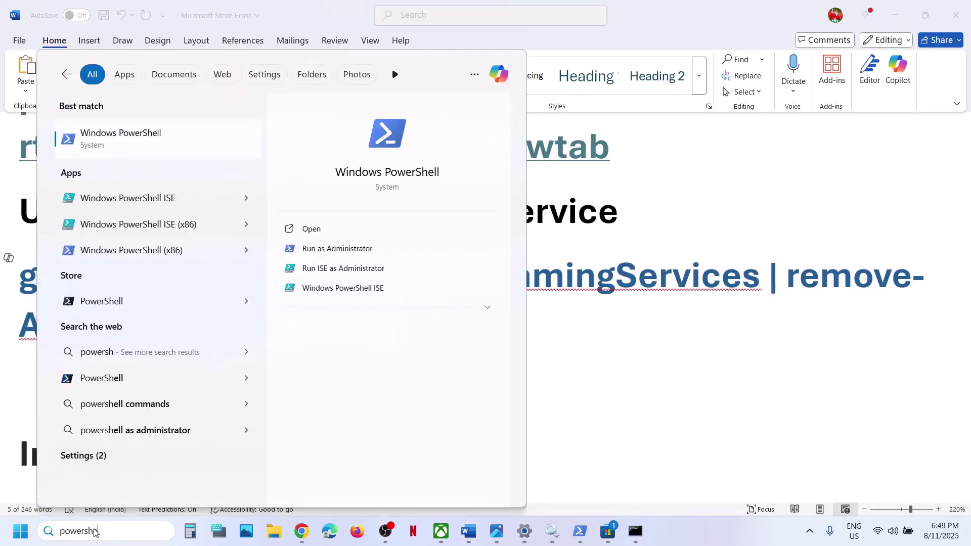
pyautogui.rightClick(145, 128)
pyautogui.click(212, 142)
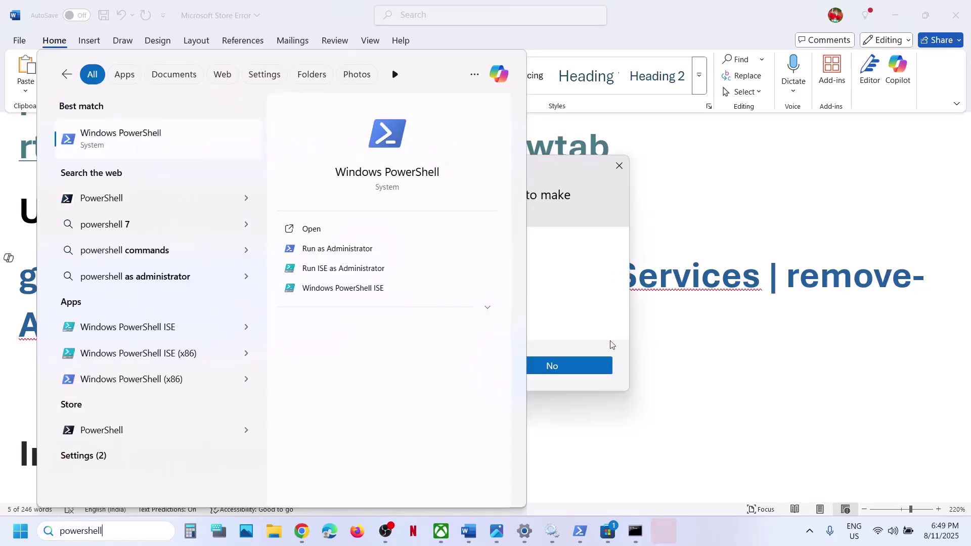
pyautogui.click(425, 365)
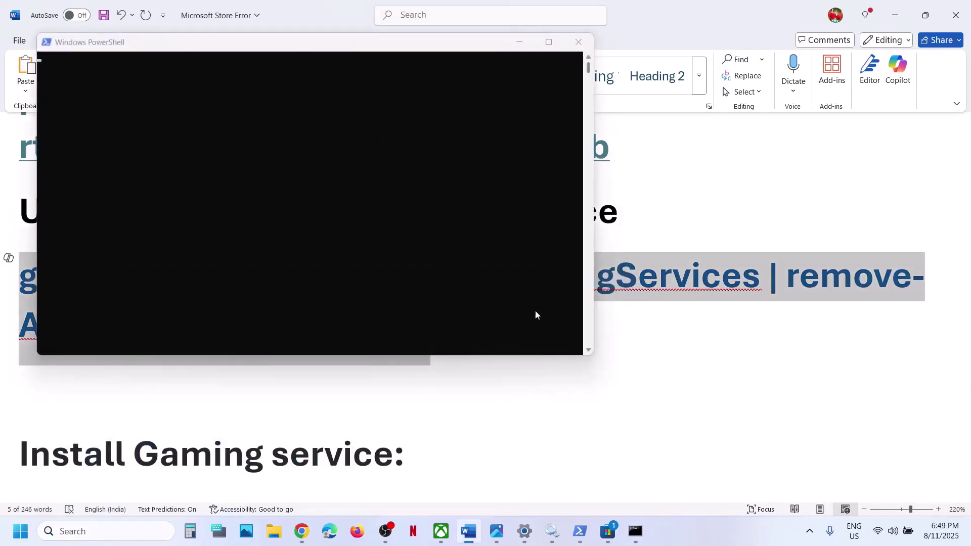
# Run the Microsoft.GamingServices removal command, then paste in the ms-windows-store launch command
pyautogui.rightClick(280, 211)
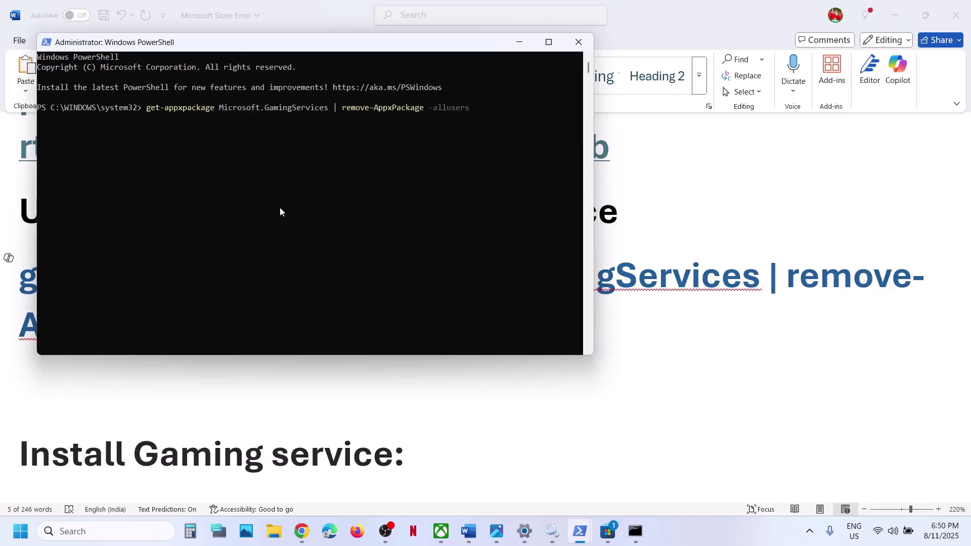
pyautogui.press('Return')
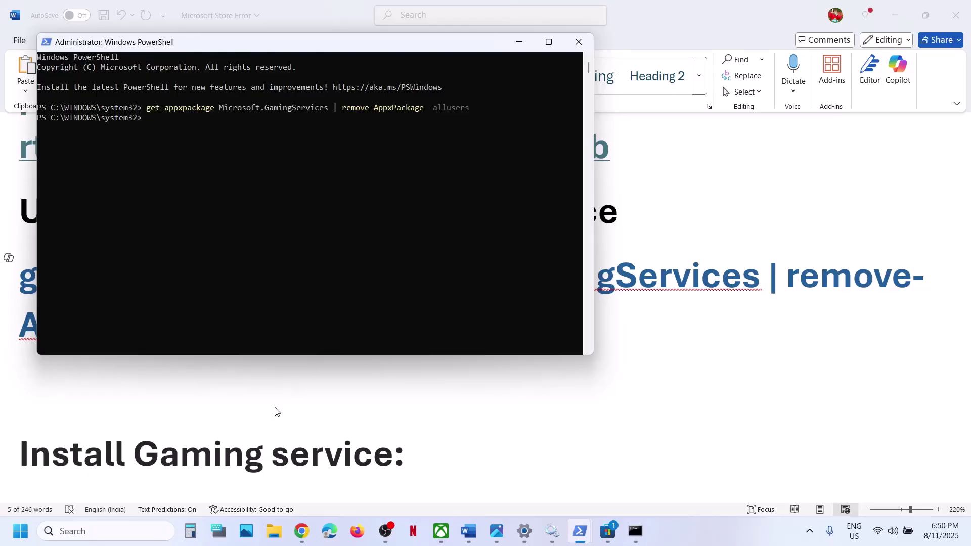
pyautogui.hotkey('alt', 'Tab')
pyautogui.scroll(-4, 275, 407)
pyautogui.moveTo(535, 365); pyautogui.dragTo(61, 311)
pyautogui.hotkey('ctrl', 'c')
pyautogui.hotkey('alt', 'Tab')
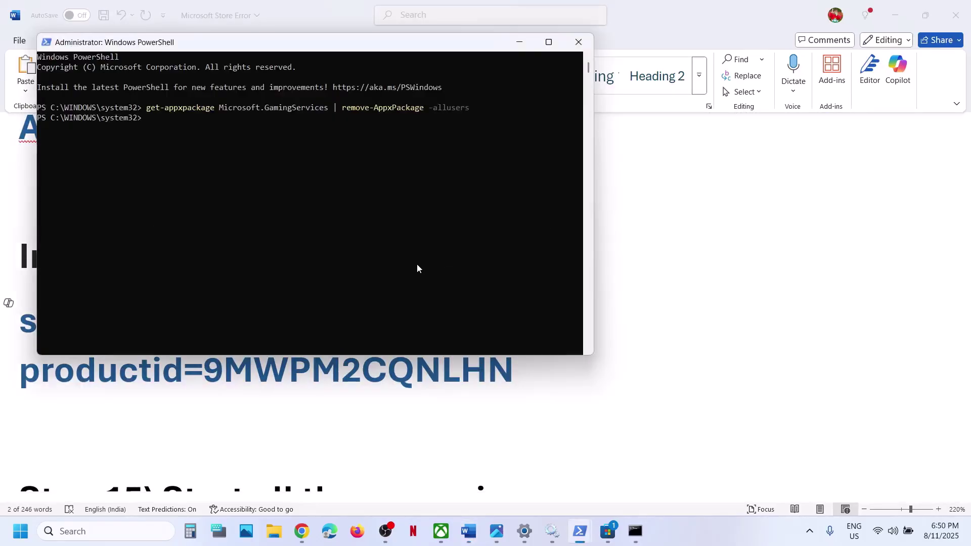
pyautogui.rightClick(417, 264)
# Open the Gaming Services Store page and install it, approving the UAC prompt
pyautogui.press('Return')
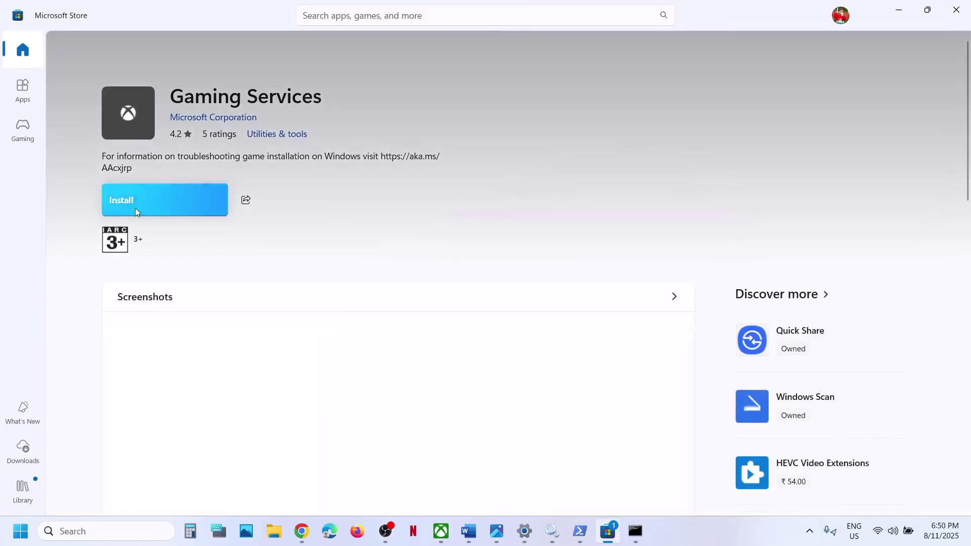
pyautogui.click(133, 208)
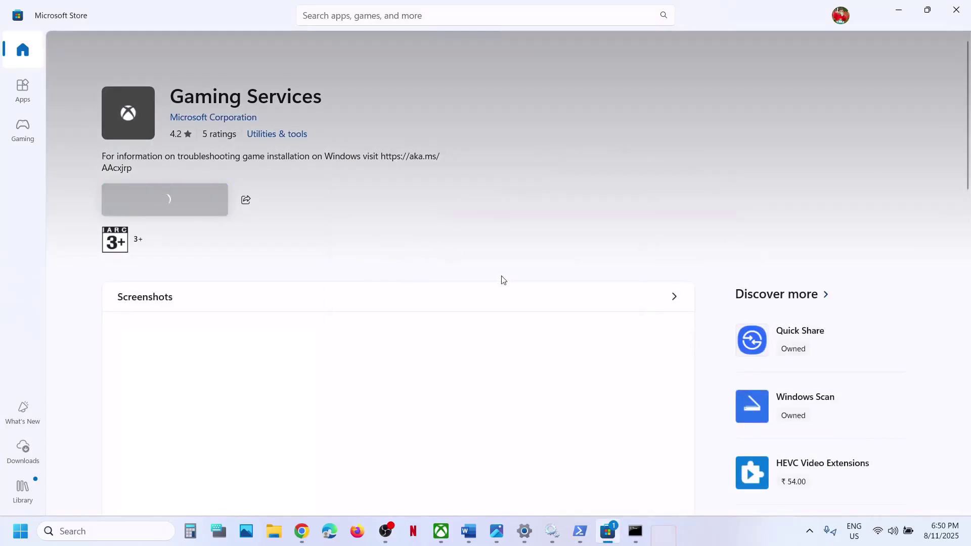
pyautogui.click(390, 372)
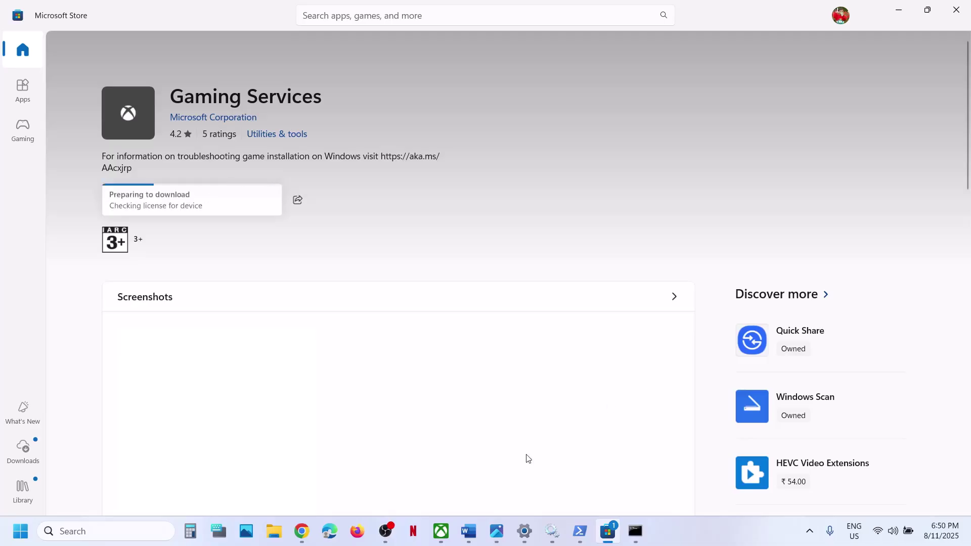
pyautogui.click(467, 541)
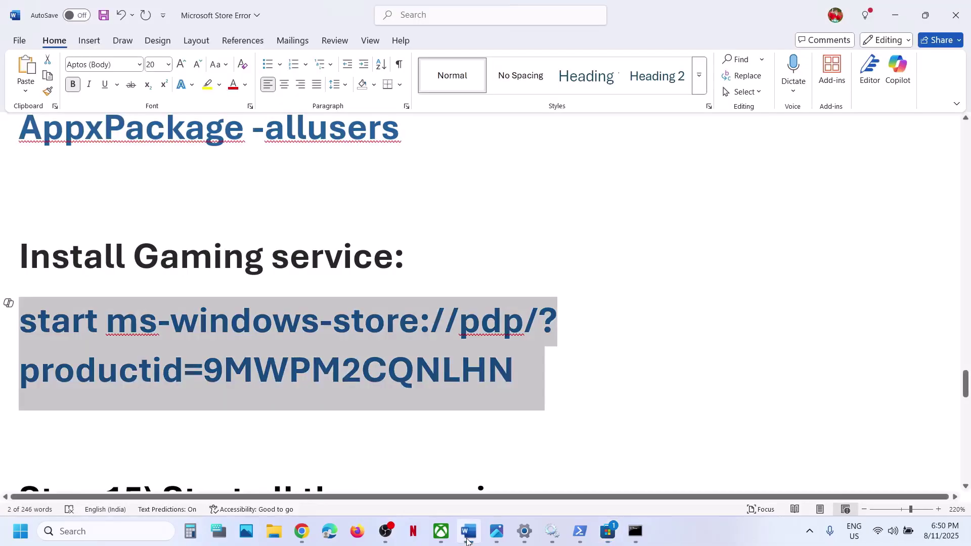
# Search for 'services' and open the Services console
pyautogui.scroll(-3, 323, 354)
pyautogui.scroll(-4, 324, 354)
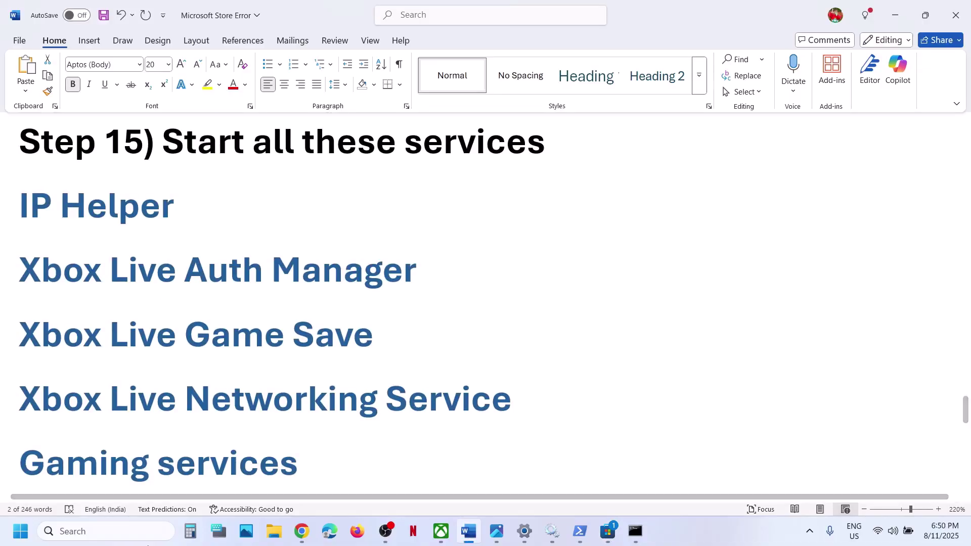
pyautogui.click(138, 534)
pyautogui.write('services')
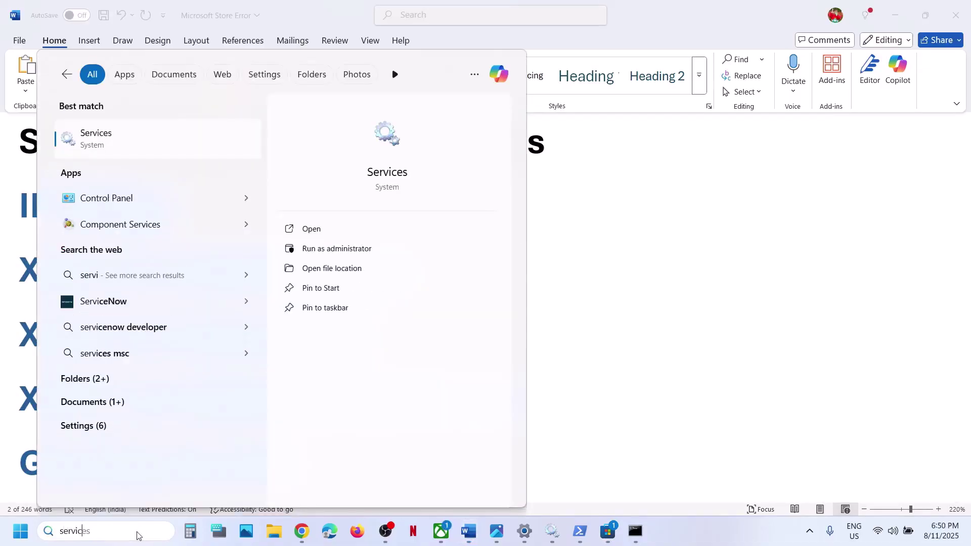
pyautogui.press('Return')
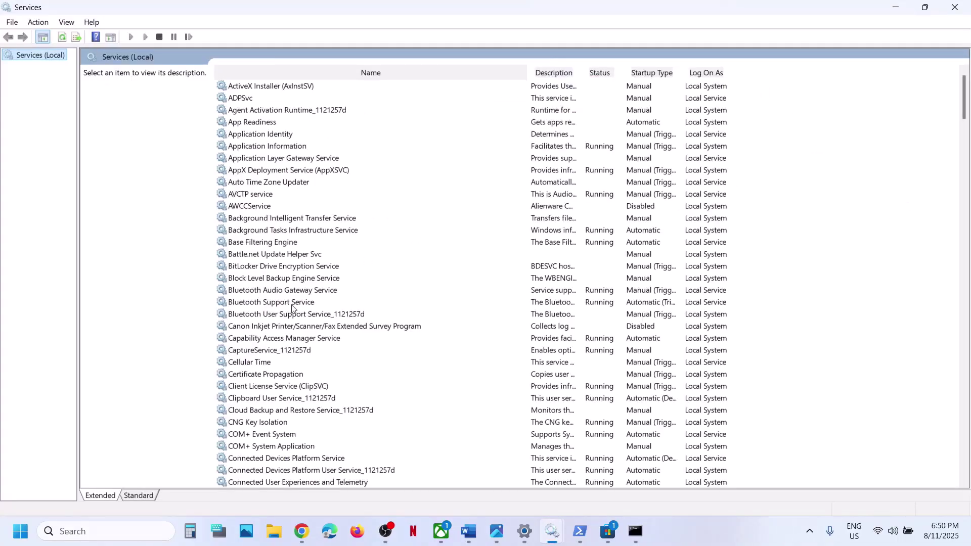
# Set the IP Helper service's startup type to Automatic and apply it
pyautogui.click(293, 306)
pyautogui.press('i')
pyautogui.click(248, 314)
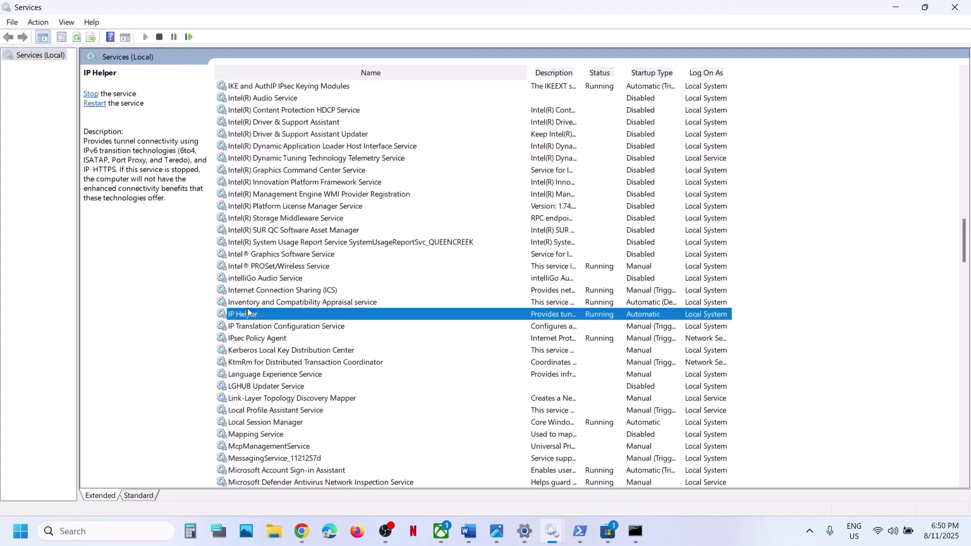
pyautogui.doubleClick(275, 313)
pyautogui.click(491, 253)
pyautogui.click(469, 275)
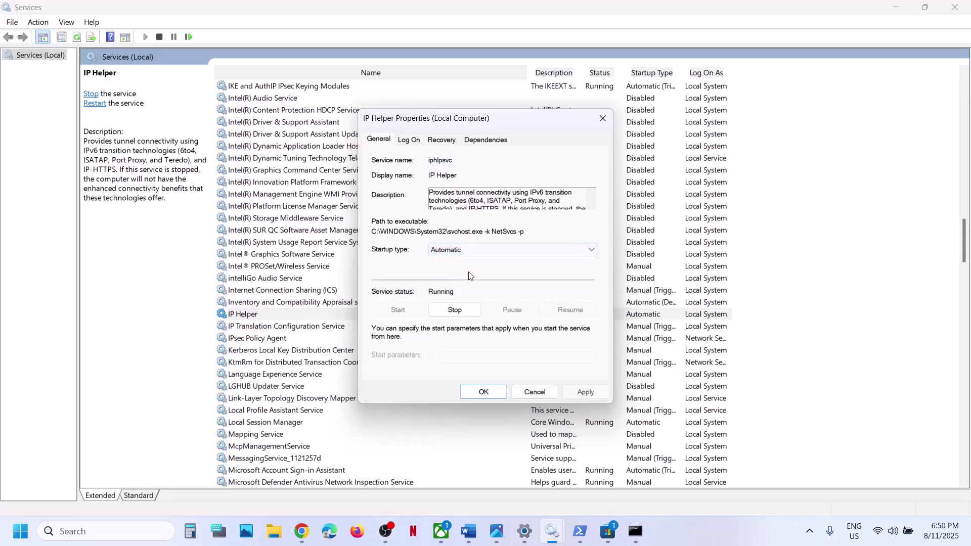
pyautogui.click(587, 392)
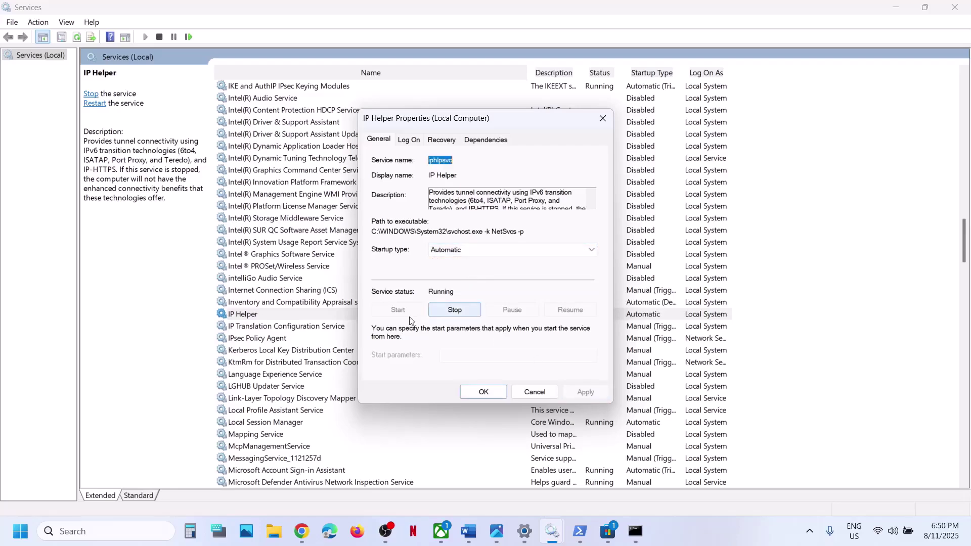
pyautogui.click(470, 393)
pyautogui.click(382, 399)
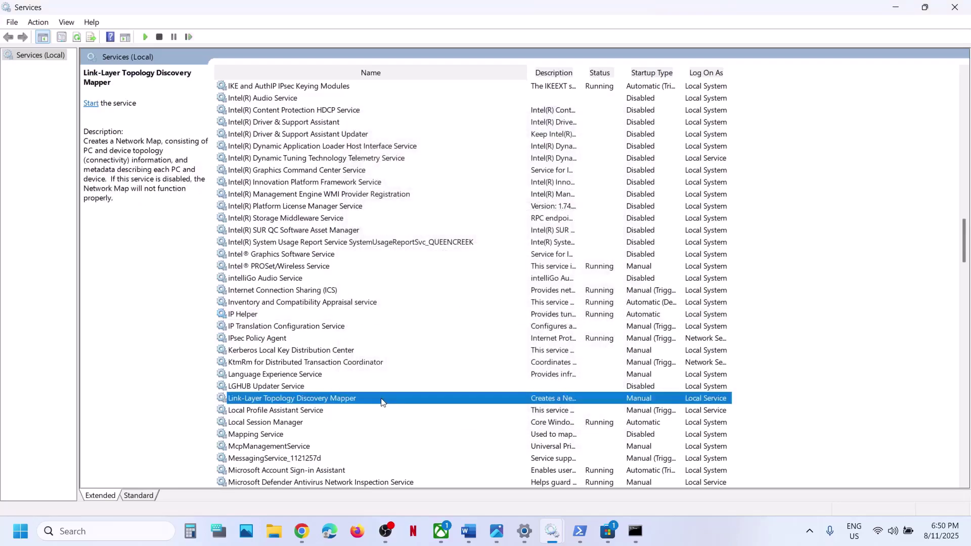
pyautogui.press('x')
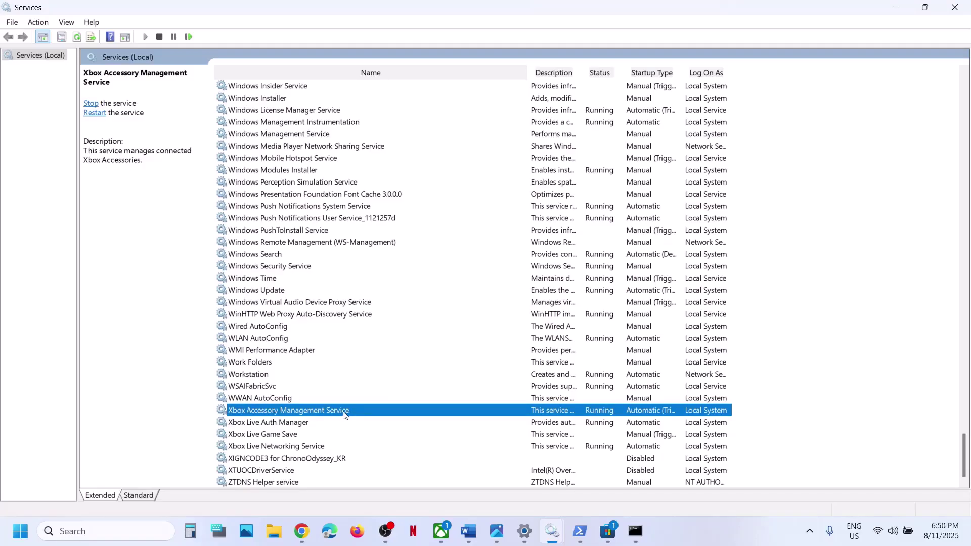
# Set Xbox Accessory Management Service and Xbox Live Auth Manager to Automatic startup
pyautogui.doubleClick(331, 411)
pyautogui.click(503, 253)
pyautogui.click(472, 270)
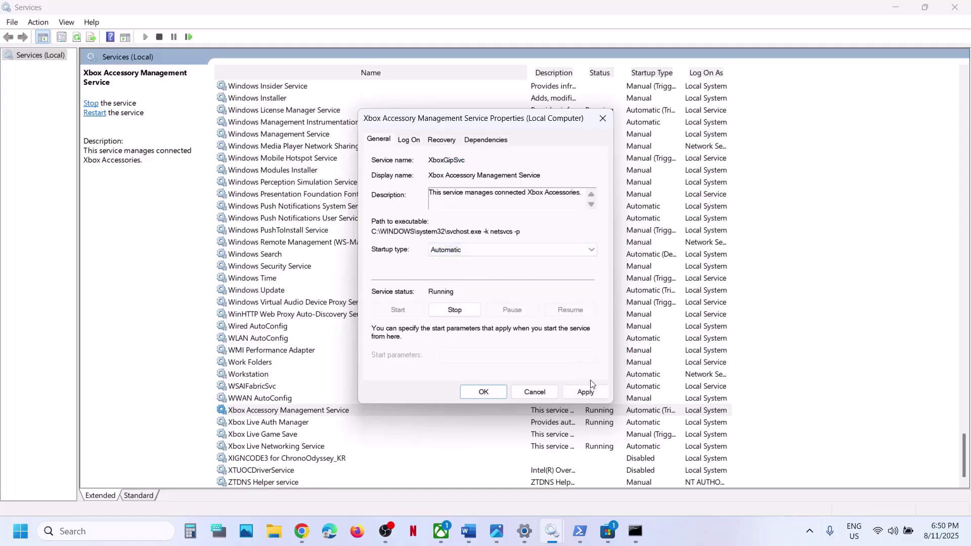
pyautogui.click(585, 393)
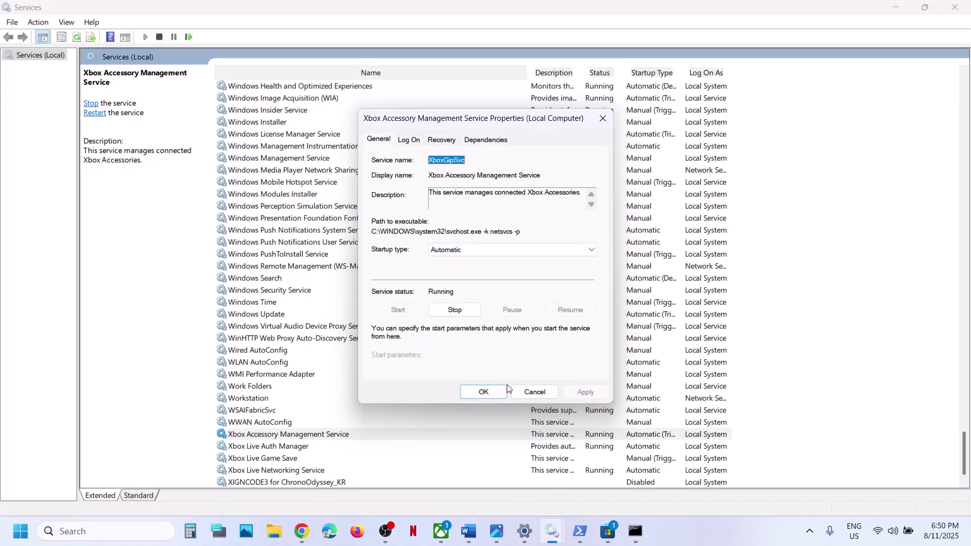
pyautogui.click(485, 393)
pyautogui.doubleClick(300, 445)
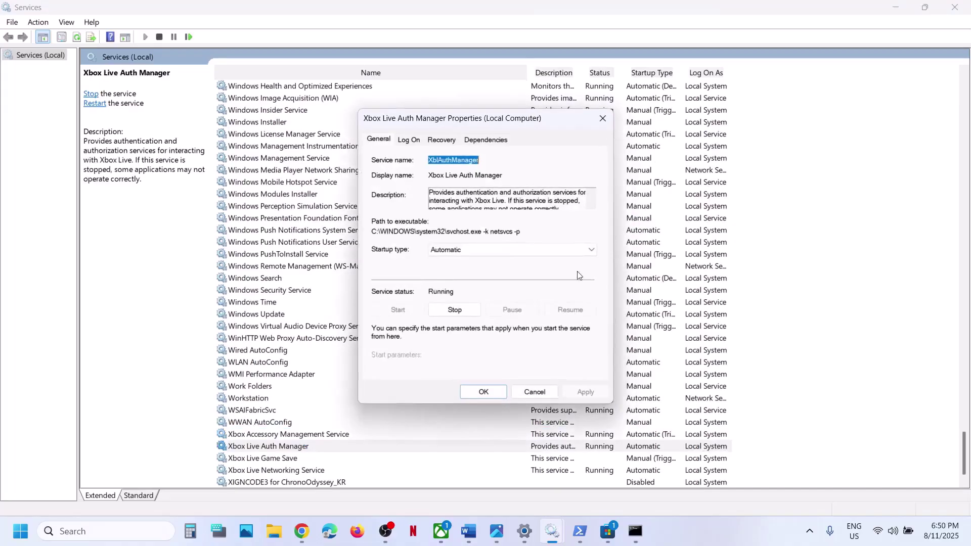
pyautogui.click(474, 251)
pyautogui.click(569, 320)
pyautogui.click(599, 396)
pyautogui.click(466, 391)
# Set Xbox Live Game Save to Automatic startup and start the service
pyautogui.doubleClick(274, 459)
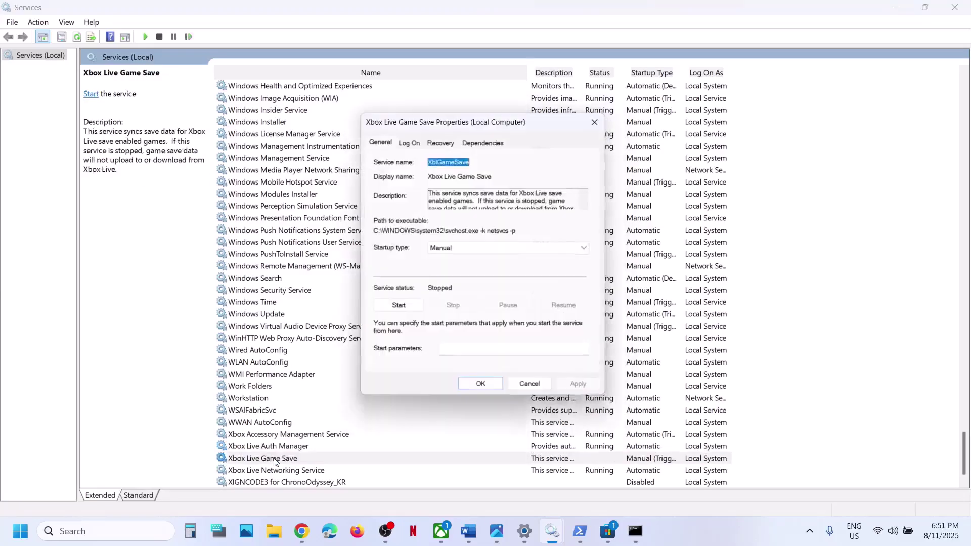
pyautogui.click(469, 251)
pyautogui.click(458, 271)
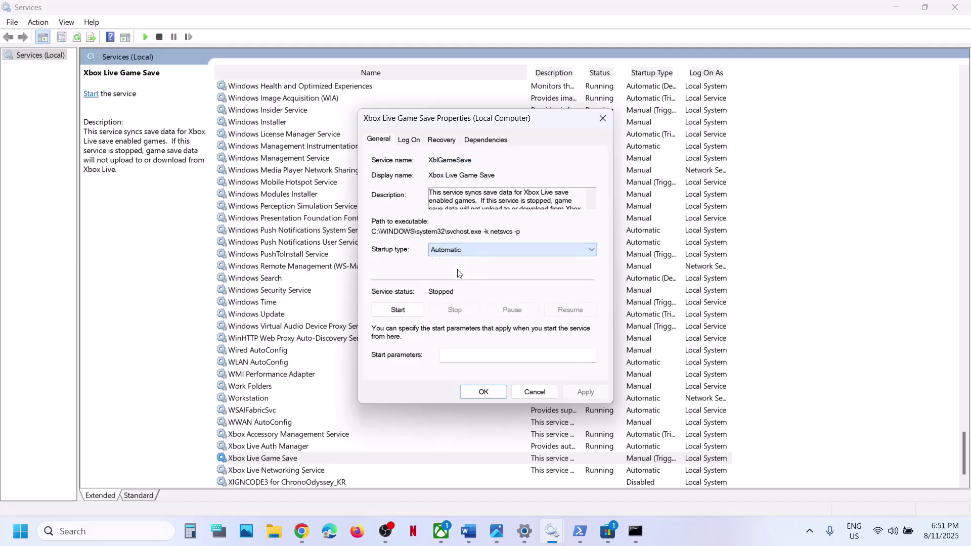
pyautogui.click(585, 392)
pyautogui.click(397, 309)
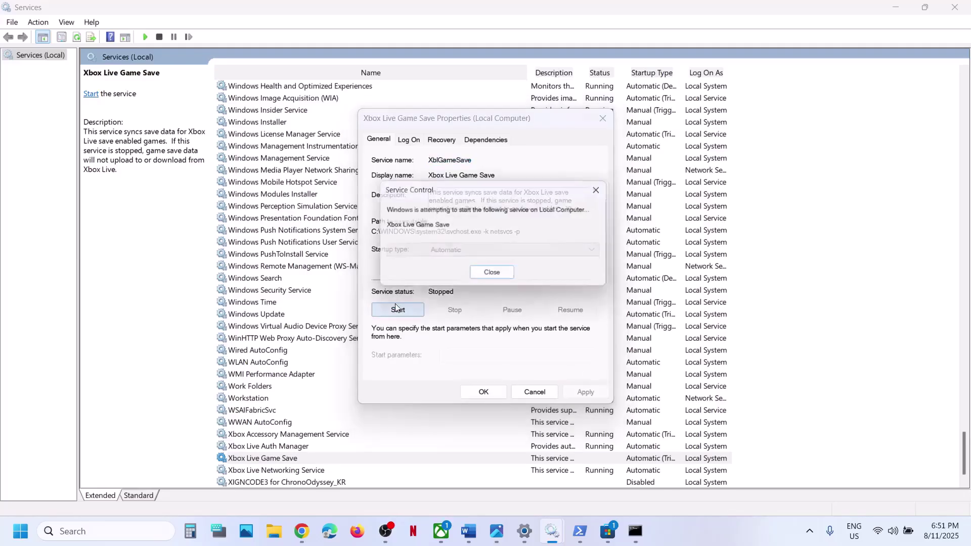
pyautogui.click(484, 392)
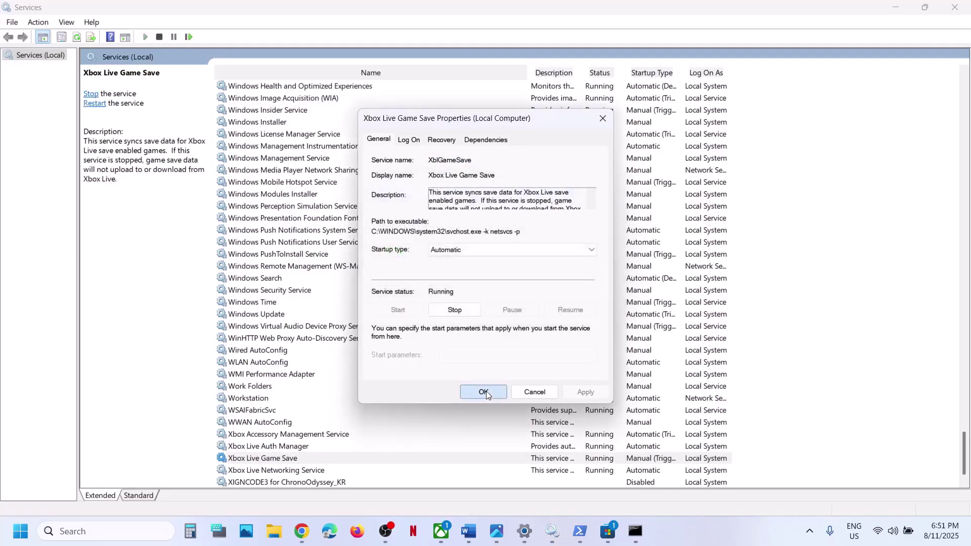
# Keep Xbox Live Networking Service on Automatic startup and apply it
pyautogui.click(297, 472)
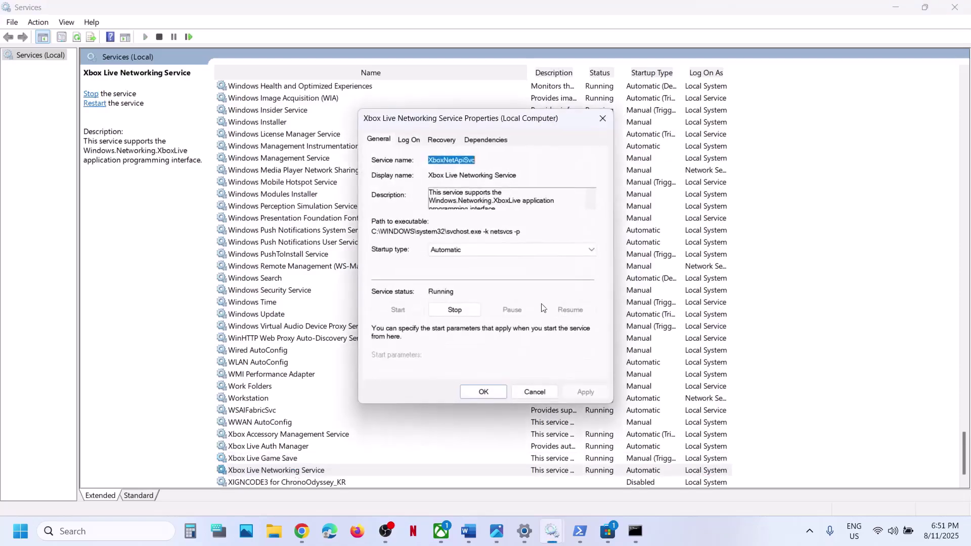
pyautogui.click(489, 251)
pyautogui.click(470, 270)
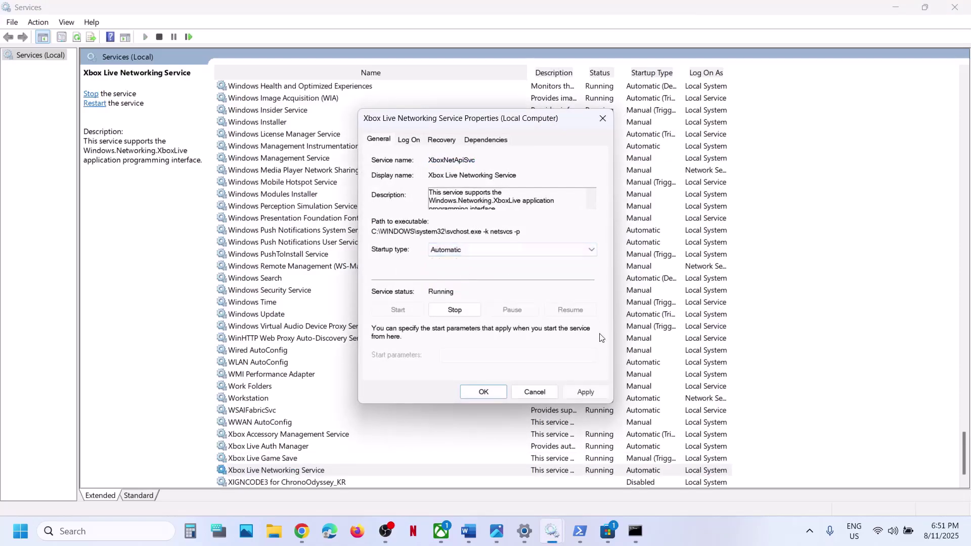
pyautogui.click(585, 392)
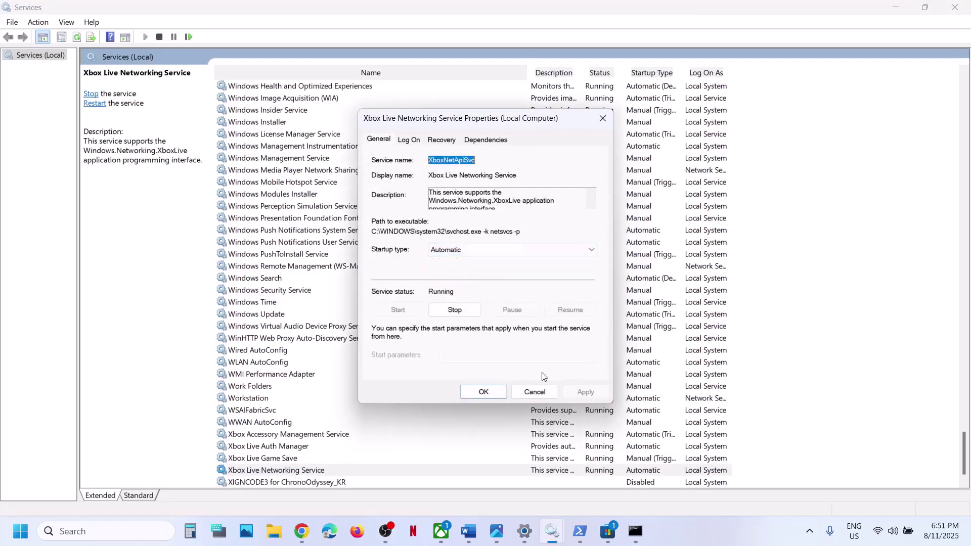
pyautogui.click(476, 393)
# Keep the Windows Update service on Automatic startup and apply it
pyautogui.doubleClick(274, 315)
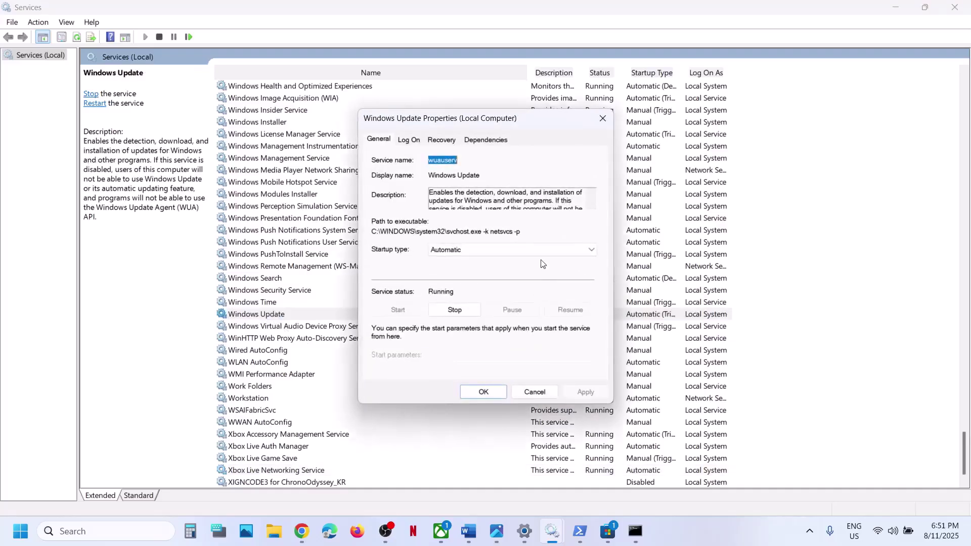
pyautogui.click(486, 248)
pyautogui.click(466, 269)
pyautogui.click(585, 392)
pyautogui.click(483, 391)
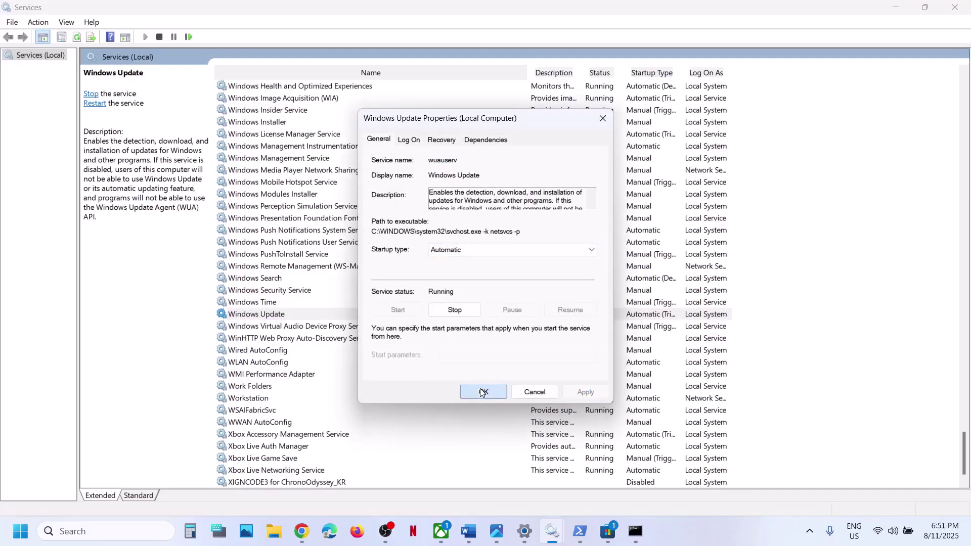
pyautogui.click(314, 223)
pyautogui.press('m')
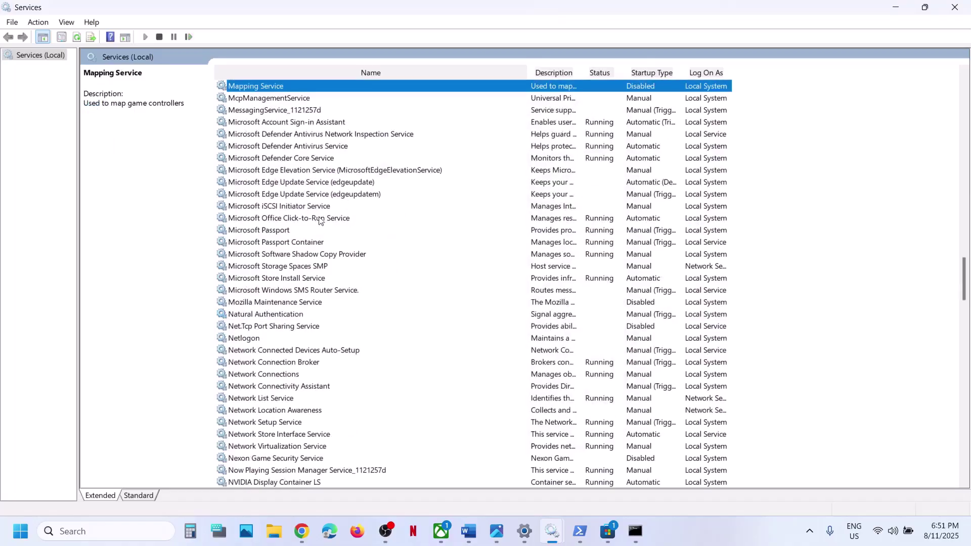
# Keep Microsoft Store Install Service on Automatic startup and apply it
pyautogui.doubleClick(286, 278)
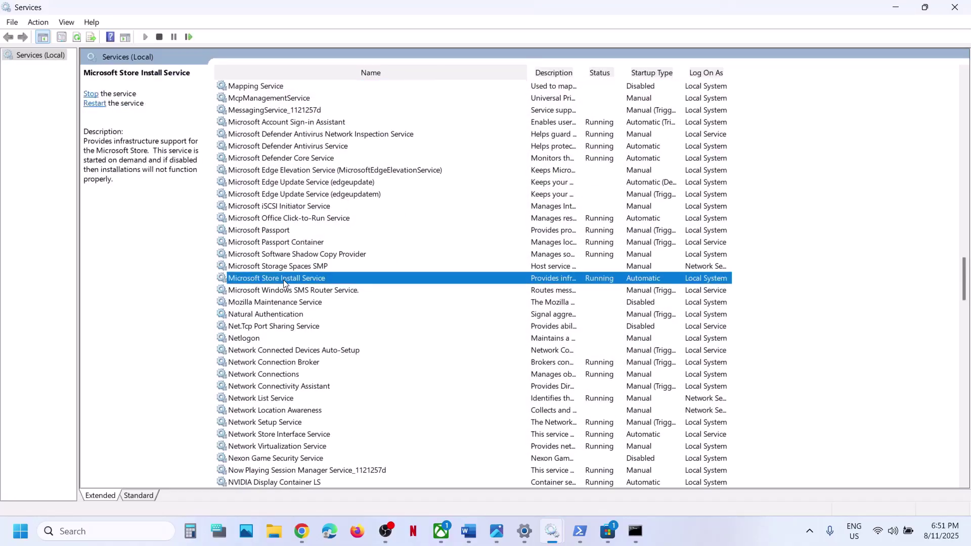
pyautogui.click(466, 250)
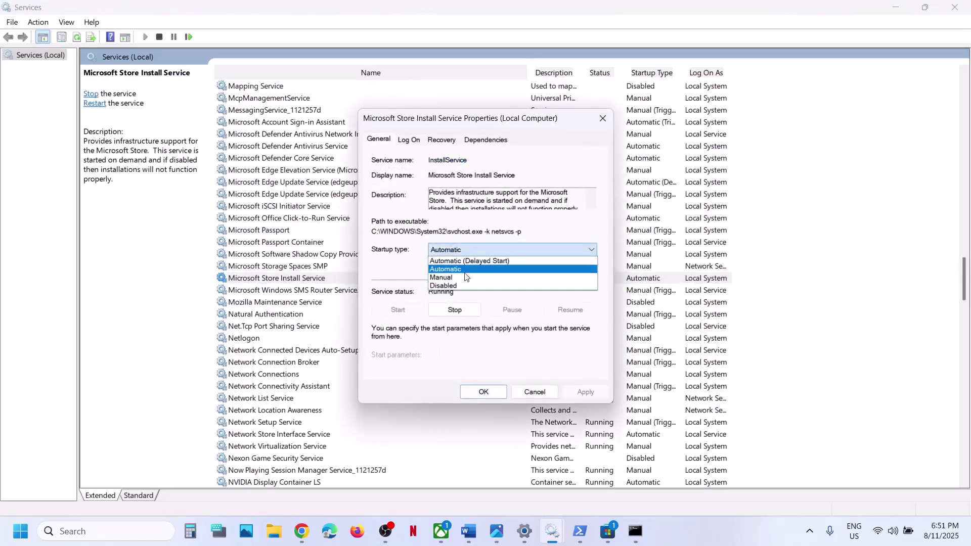
pyautogui.click(465, 270)
pyautogui.click(596, 397)
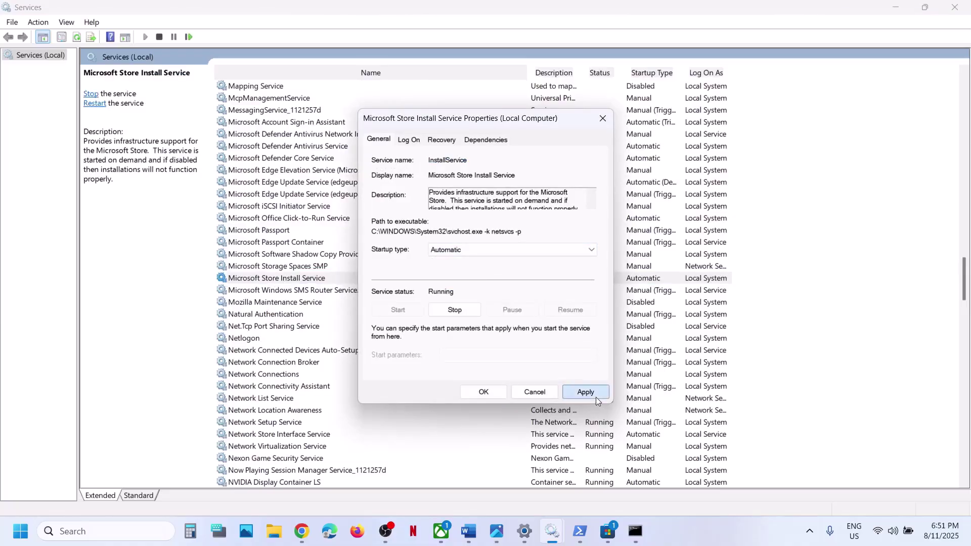
pyautogui.click(483, 393)
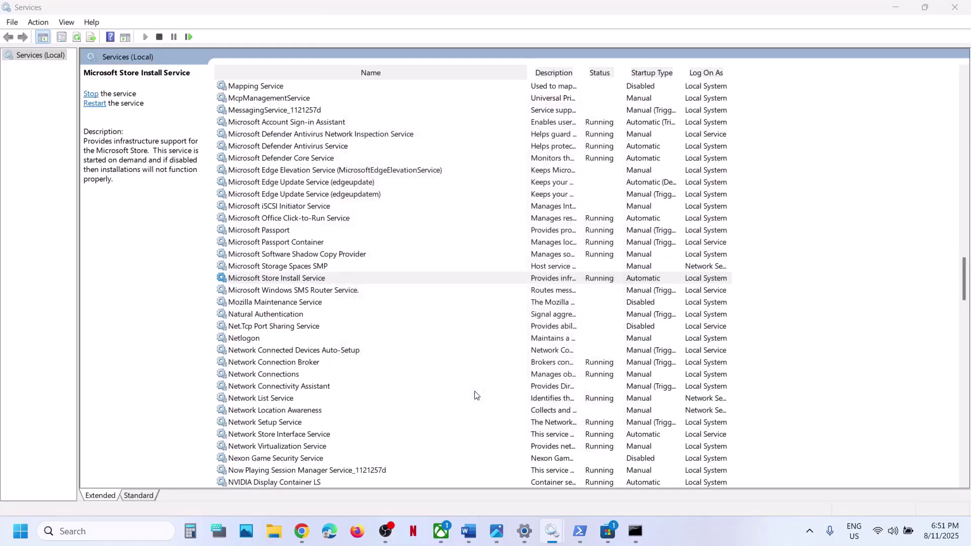
# Restart both Gaming Services entries, then close the Services window
pyautogui.click(328, 246)
pyautogui.press('g')
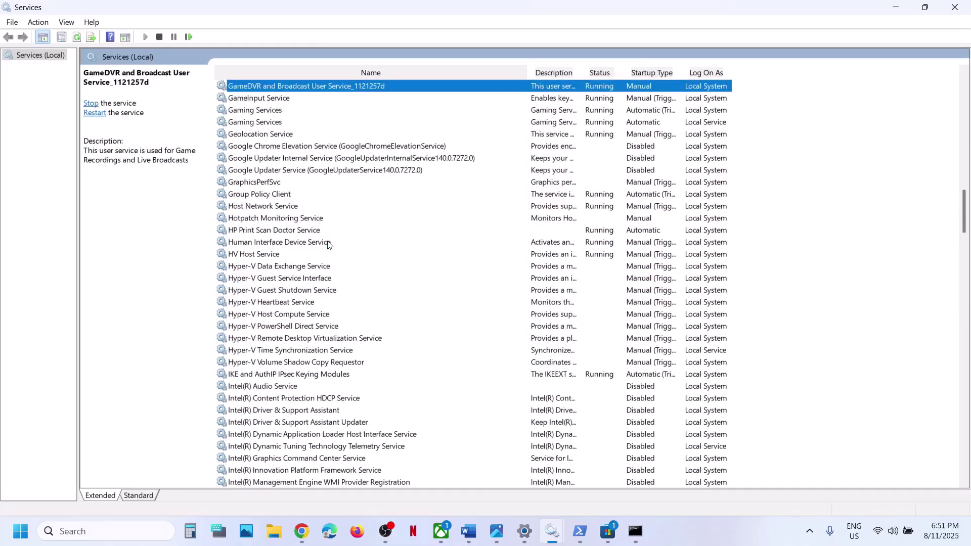
pyautogui.scroll(4, 329, 246)
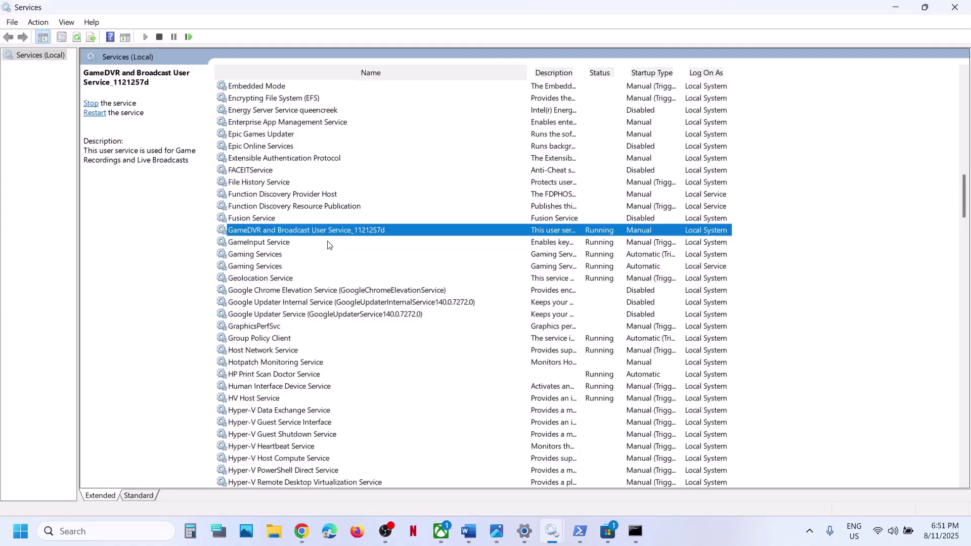
pyautogui.click(261, 258)
pyautogui.rightClick(599, 257)
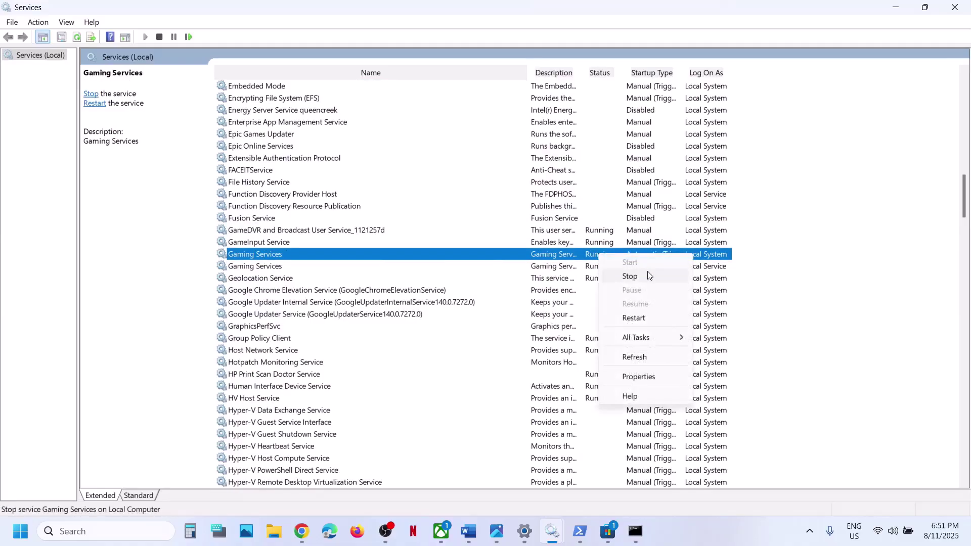
pyautogui.click(645, 318)
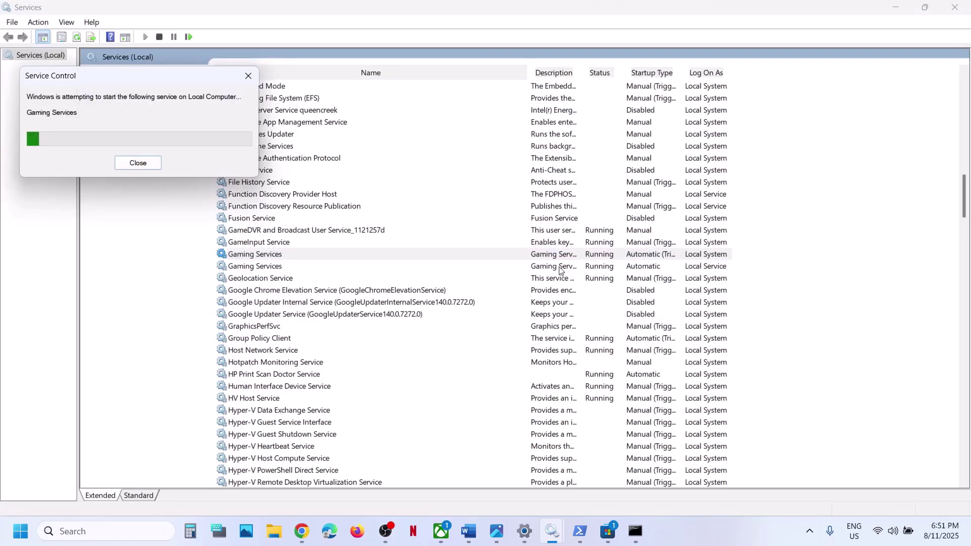
pyautogui.click(561, 271)
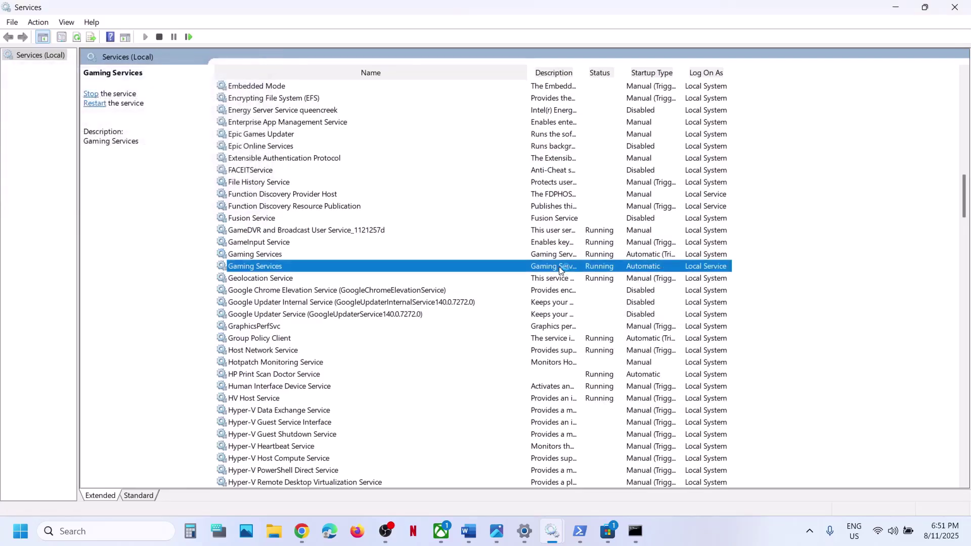
pyautogui.rightClick(561, 271)
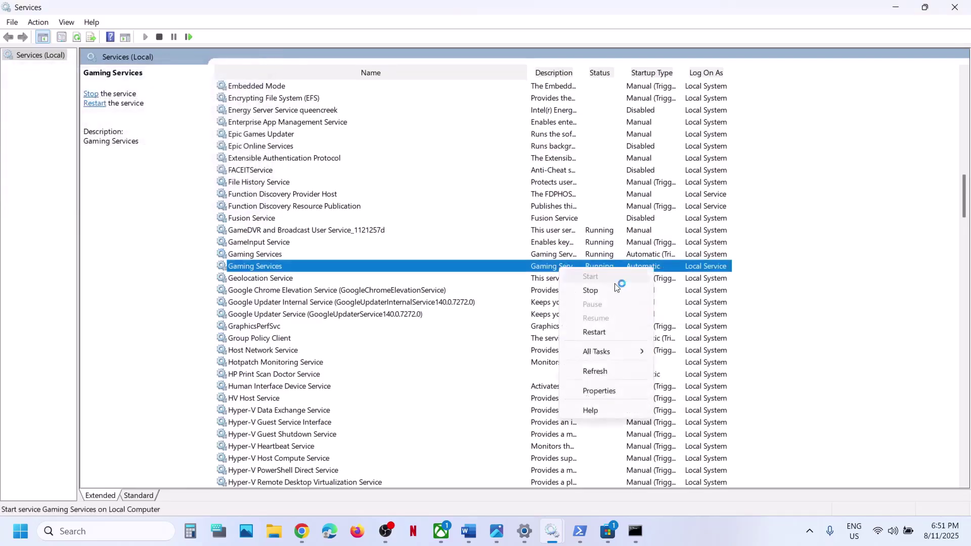
pyautogui.click(607, 334)
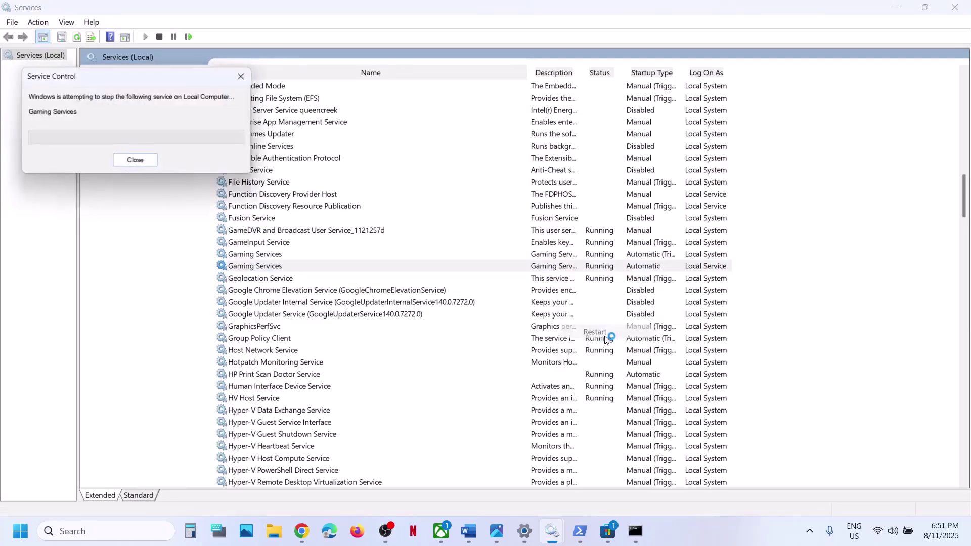
pyautogui.click(956, 8)
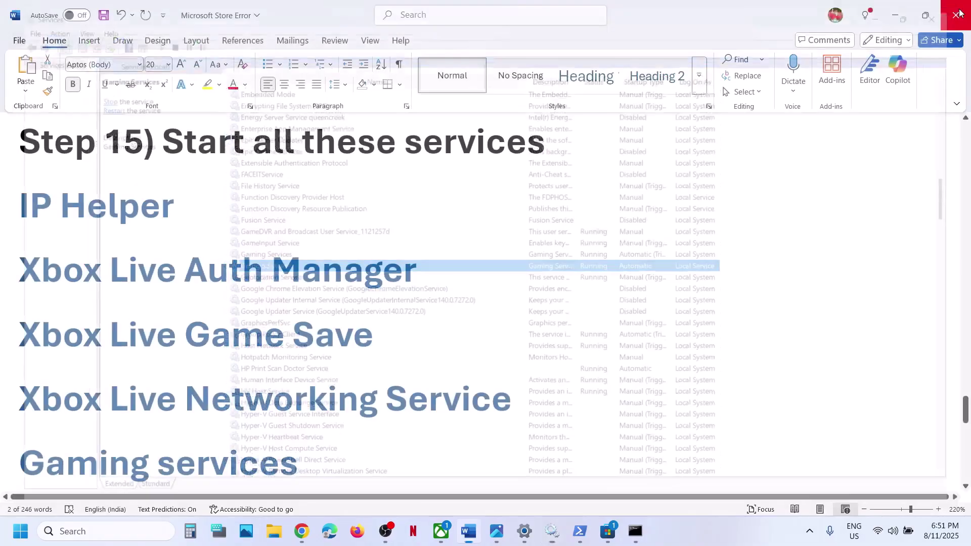
# Open Windows Update > Advanced options > Recovery to find Fix problems using Windows Update
pyautogui.scroll(-8, 395, 342)
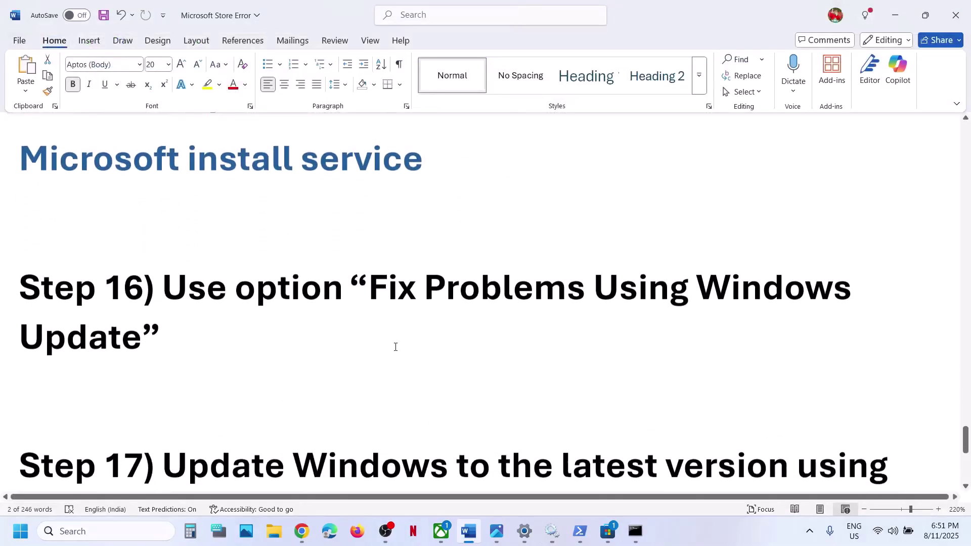
pyautogui.scroll(1, 384, 334)
pyautogui.moveTo(372, 322); pyautogui.dragTo(521, 356)
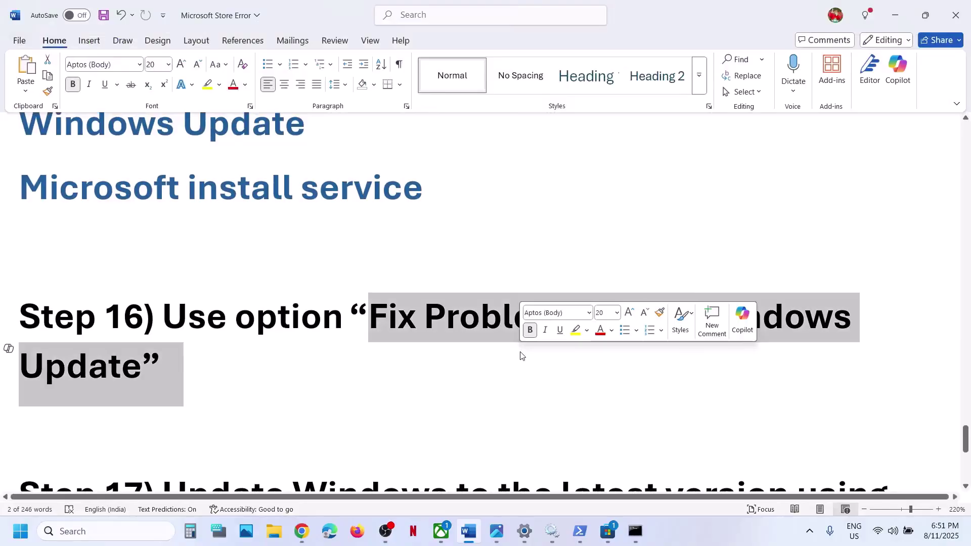
pyautogui.hotkey('alt', 'Tab')
pyautogui.click(86, 390)
pyautogui.click(392, 366)
pyautogui.scroll(-3, 393, 364)
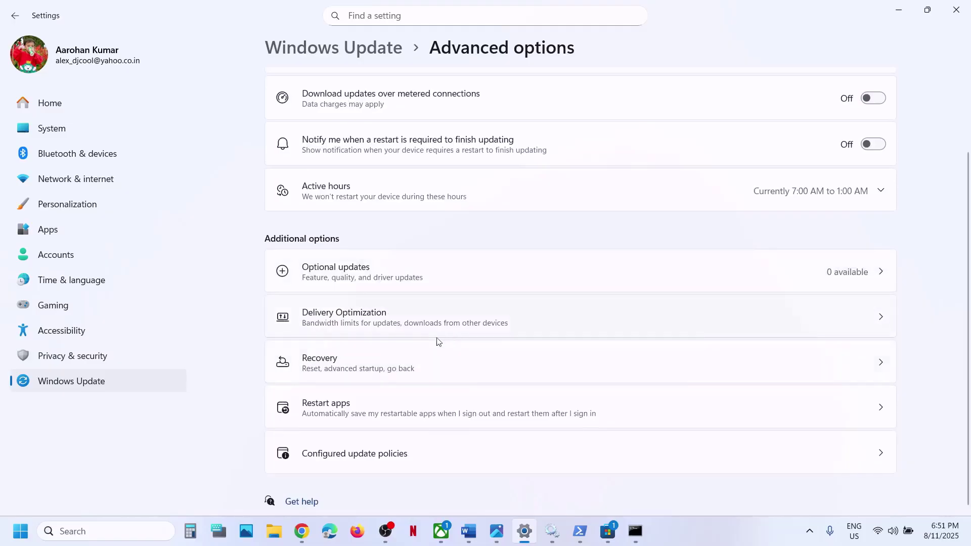
pyautogui.click(332, 368)
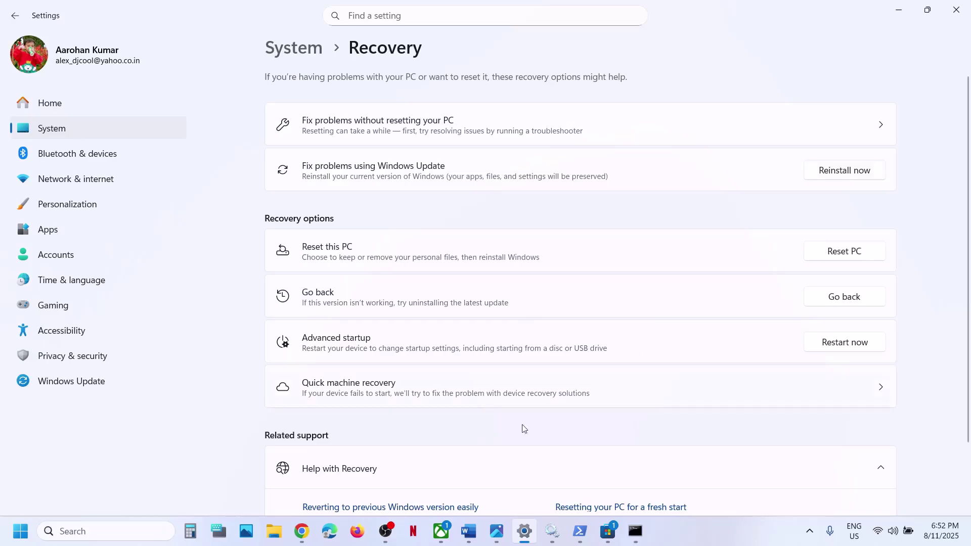
pyautogui.click(469, 531)
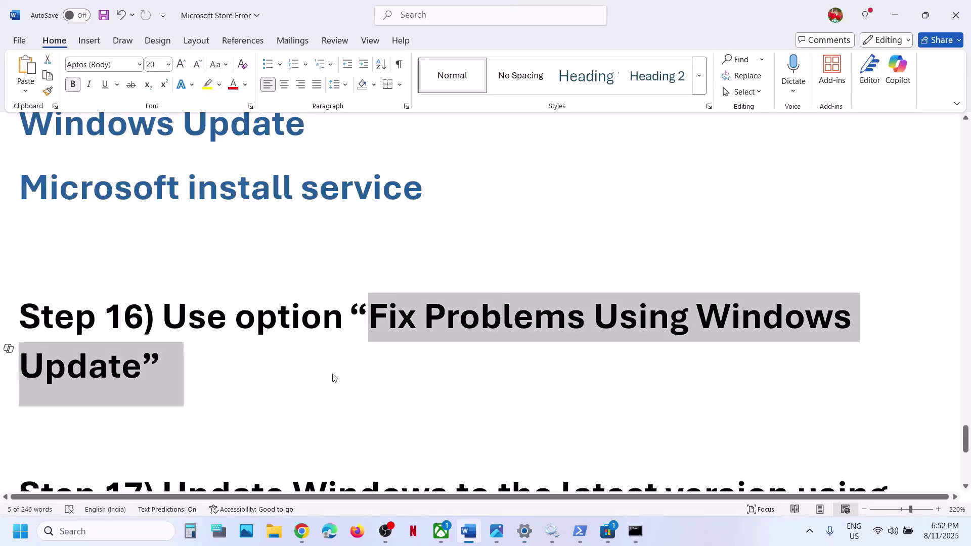
# Open microsoft.com/en-in/software-download/windows11 in a new Chrome tab
pyautogui.scroll(-5, 333, 379)
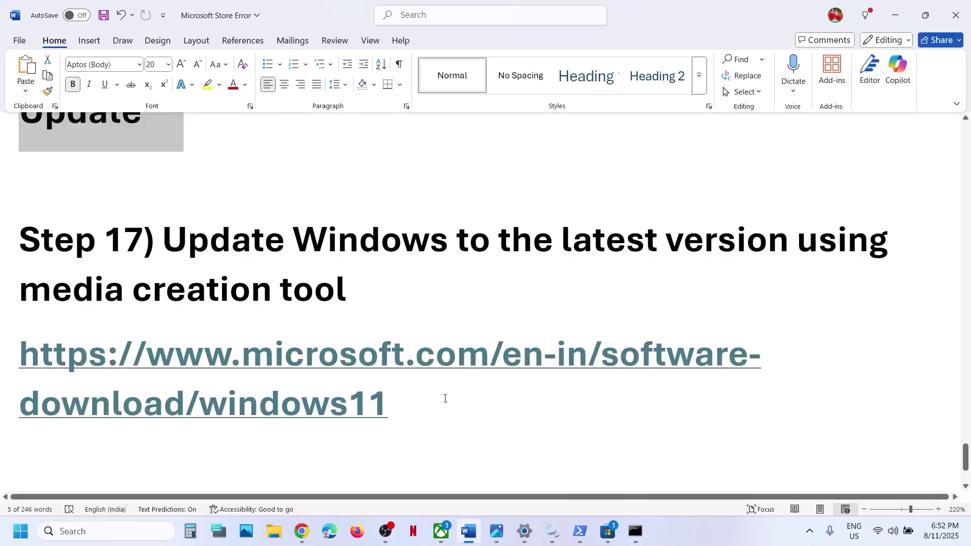
pyautogui.tripleClick(248, 347)
pyautogui.hotkey('ctrl', 'c')
pyautogui.hotkey('ctrl', 'z')
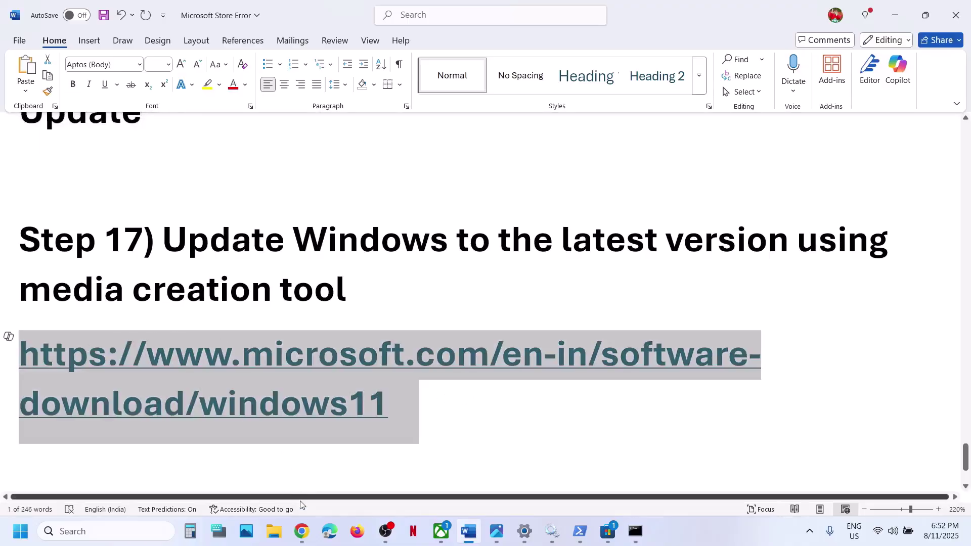
pyautogui.click(302, 531)
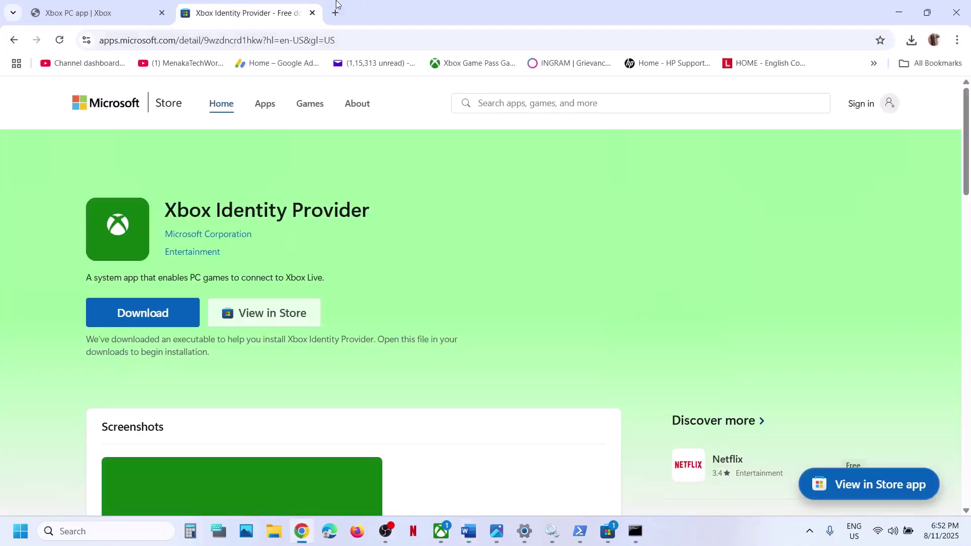
pyautogui.click(336, 12)
pyautogui.hotkey('ctrl', 'v')
pyautogui.press('Return')
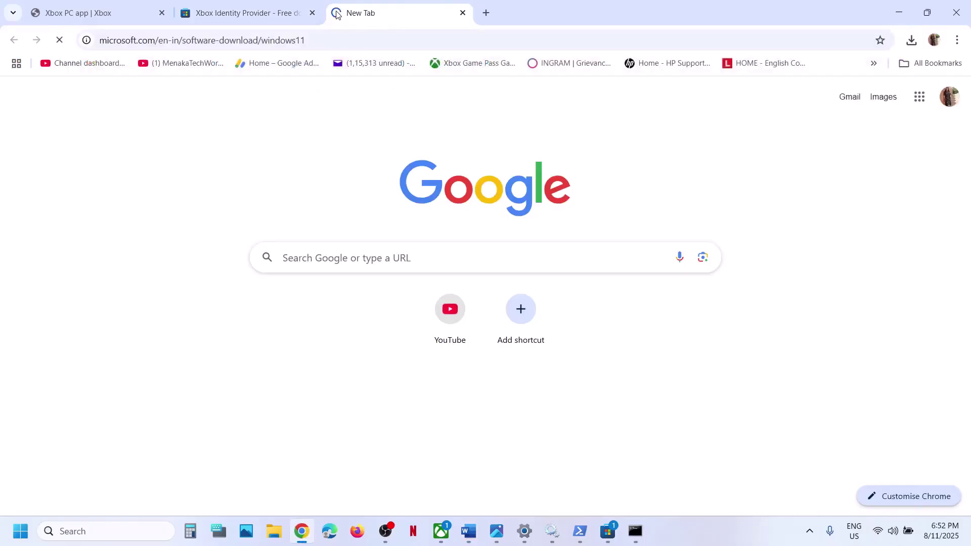
# Download the Windows 11 media creation tool and run it, approving UAC
pyautogui.scroll(-10, 197, 288)
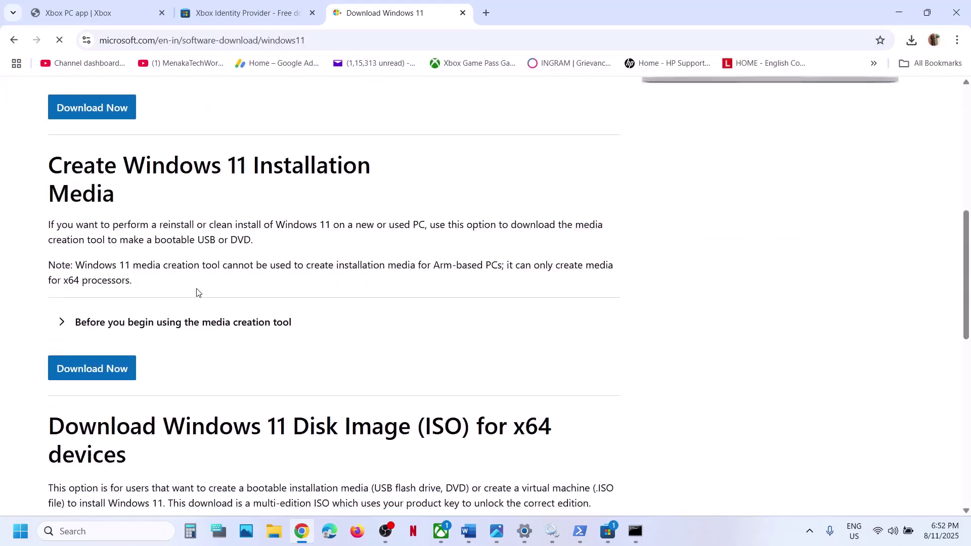
pyautogui.click(108, 368)
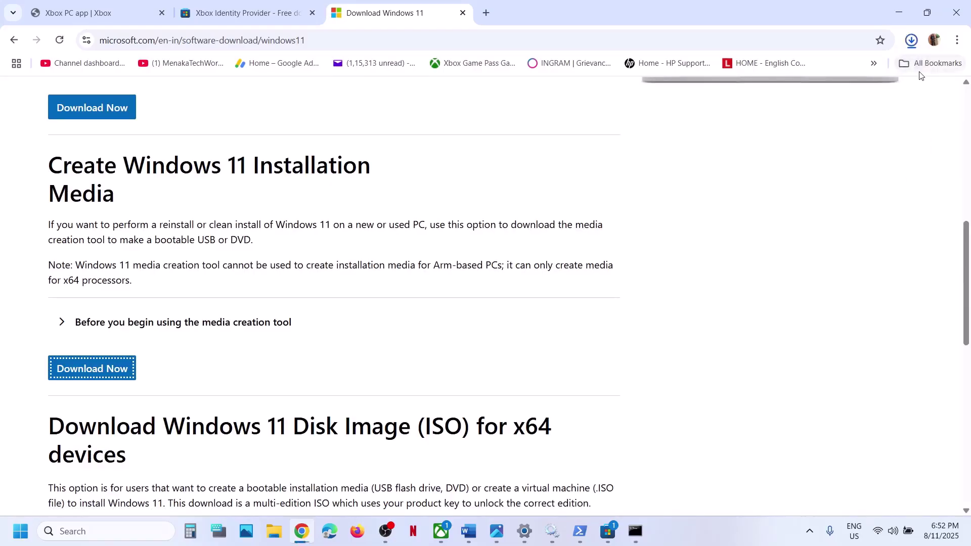
pyautogui.click(808, 73)
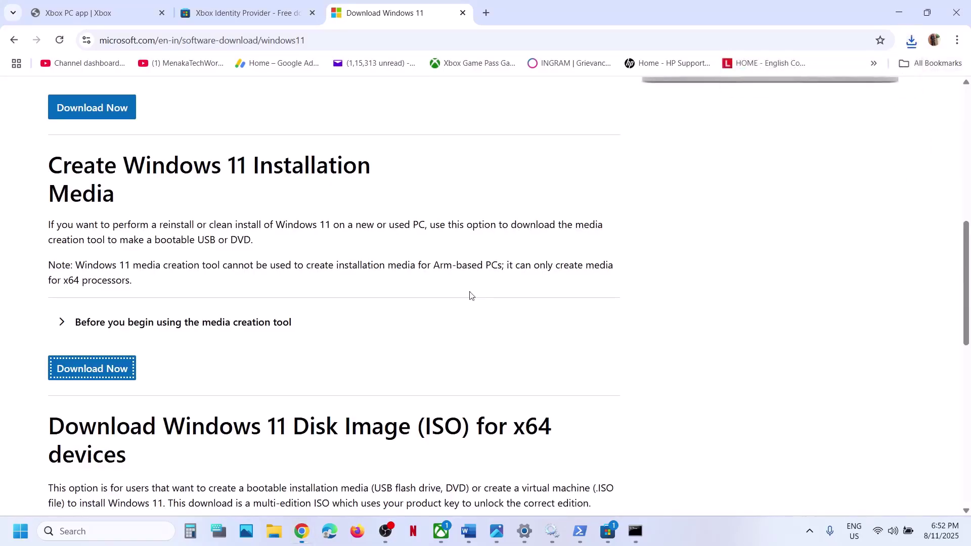
pyautogui.click(420, 372)
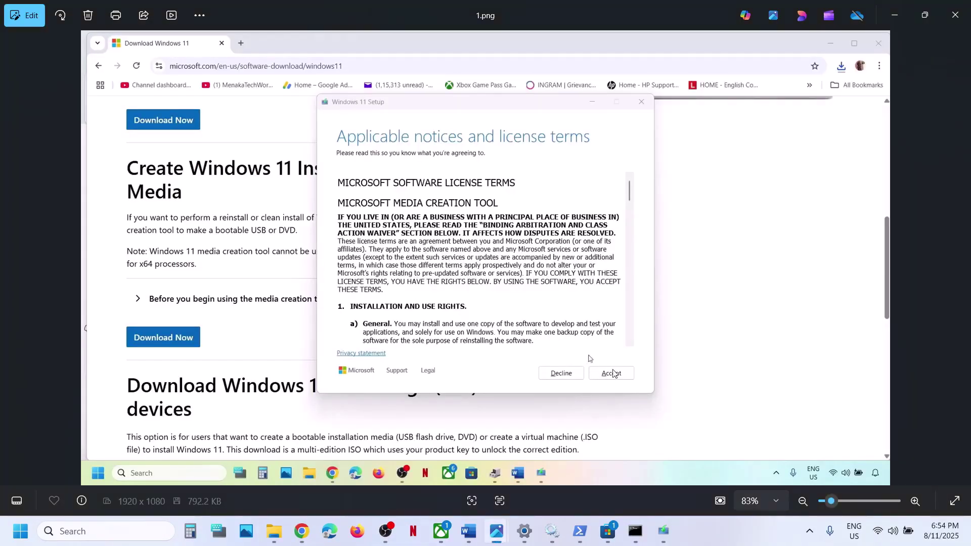
# Page through the screenshots from language and edition choice to the Windows license terms
pyautogui.press('Right')
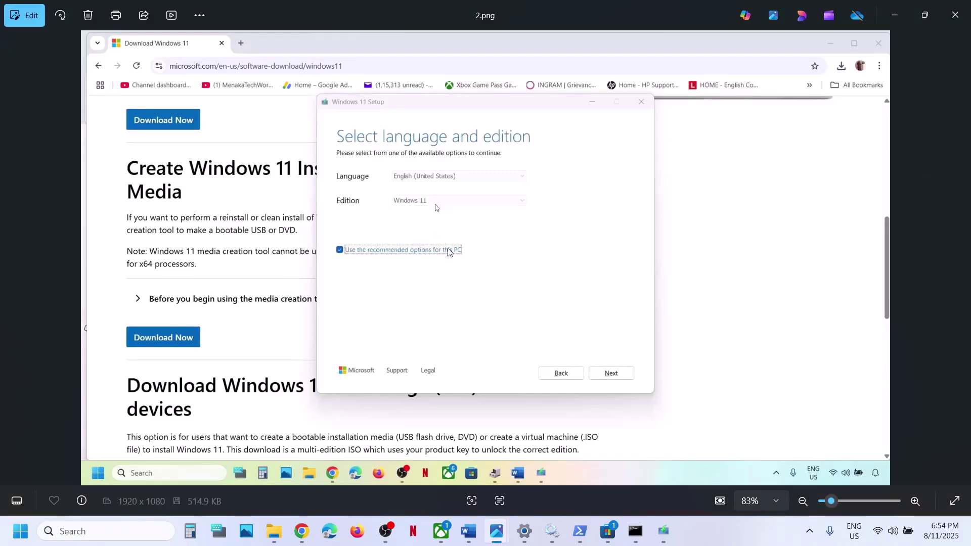
pyautogui.press('Right')
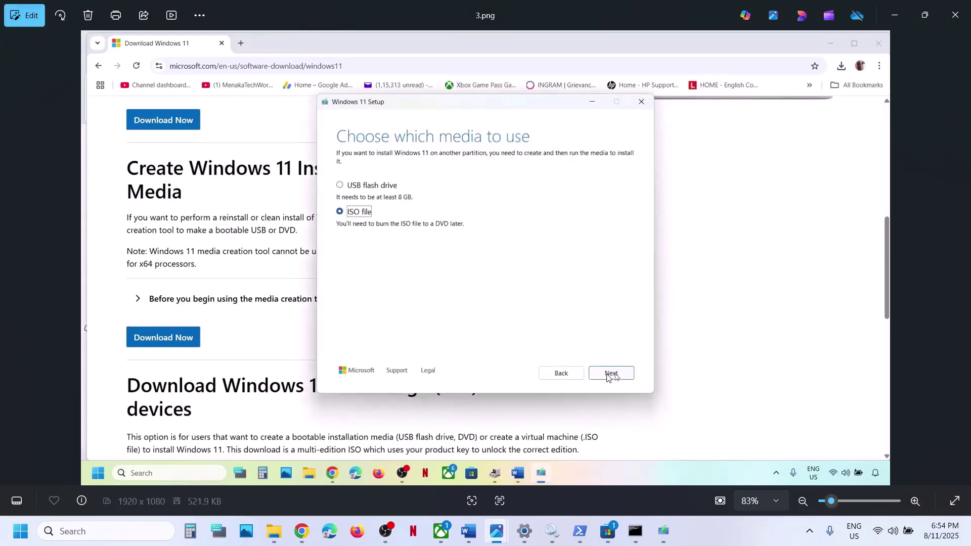
pyautogui.press('Right')
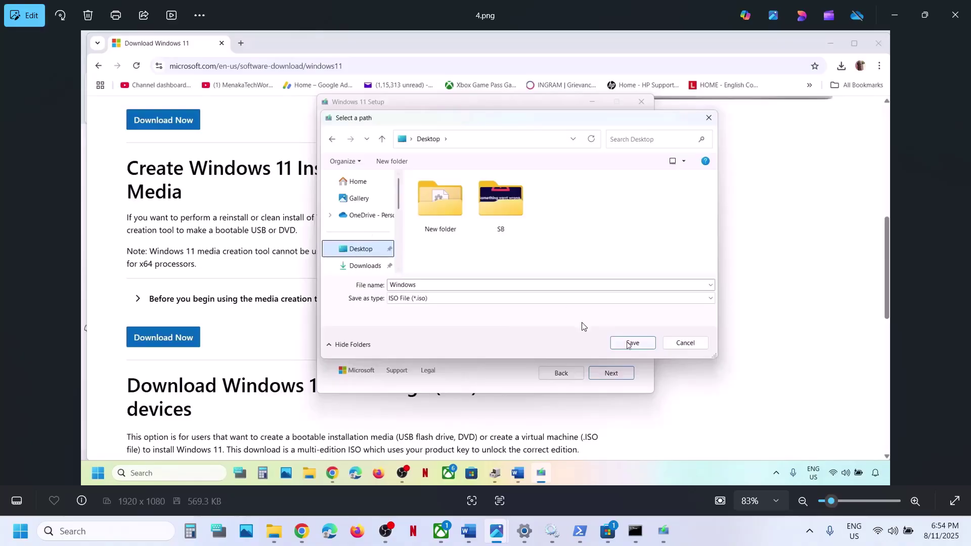
pyautogui.press('Right')
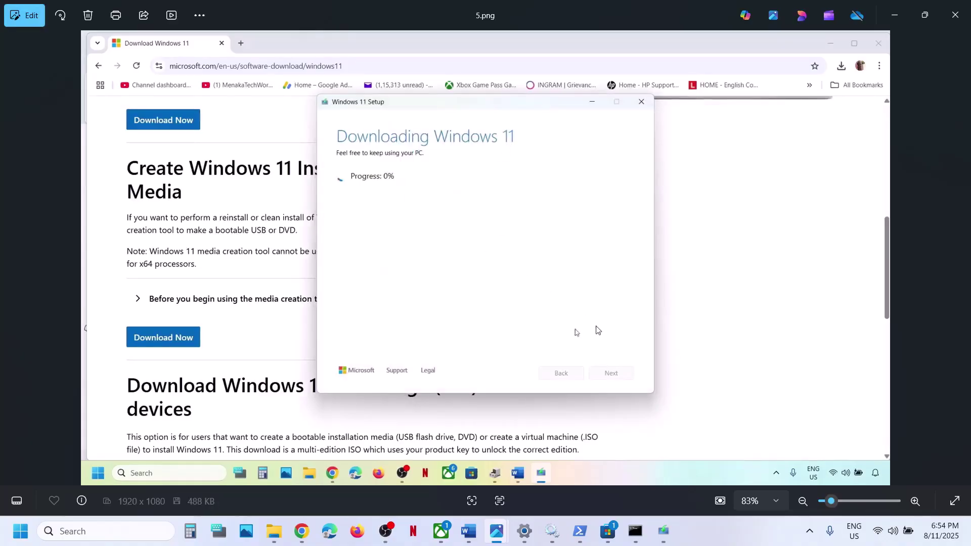
pyautogui.press('Right')
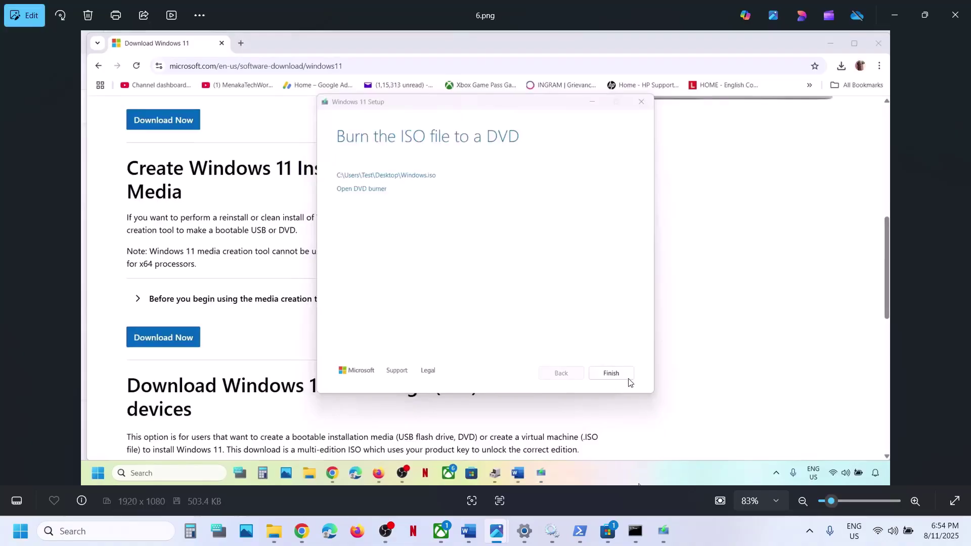
pyautogui.press('Right')
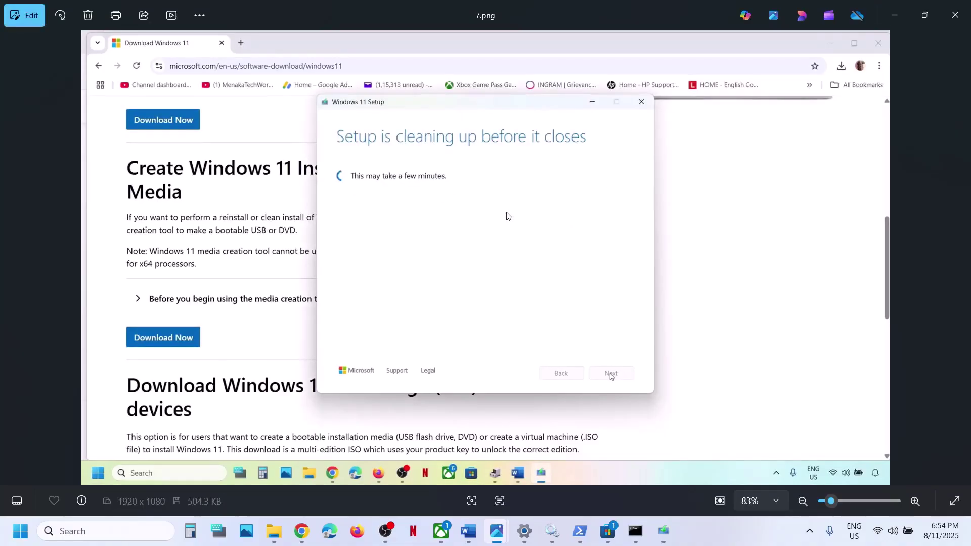
pyautogui.press('Right')
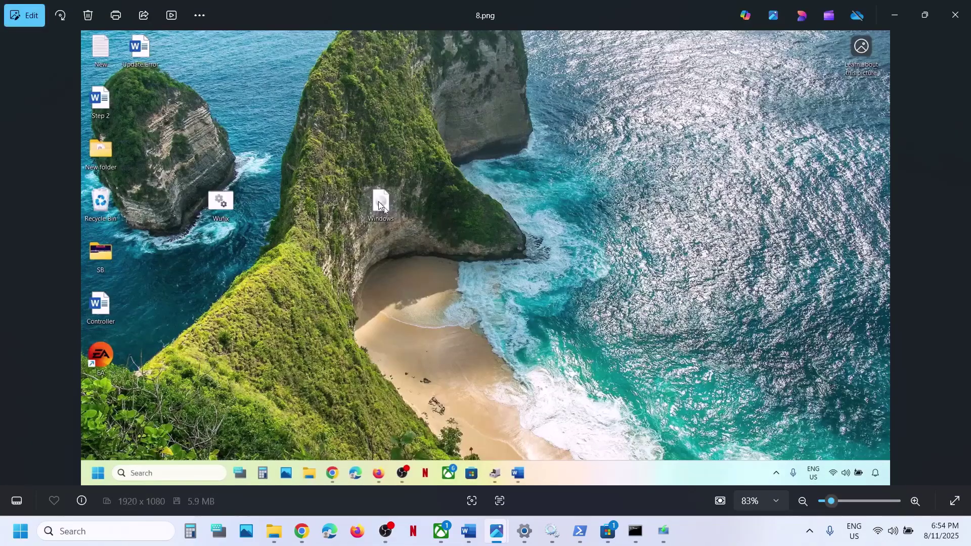
pyautogui.press('Right')
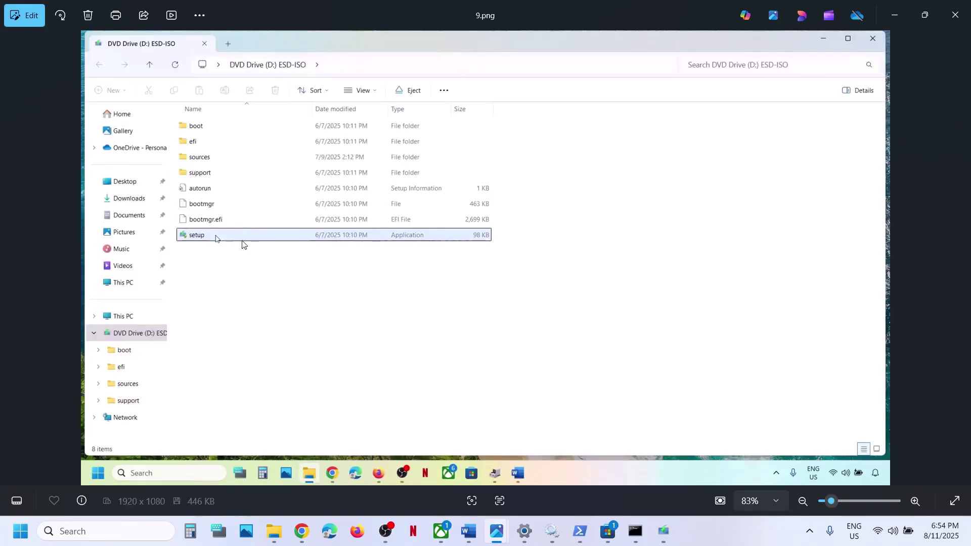
pyautogui.press('Right')
pyautogui.press('Right')
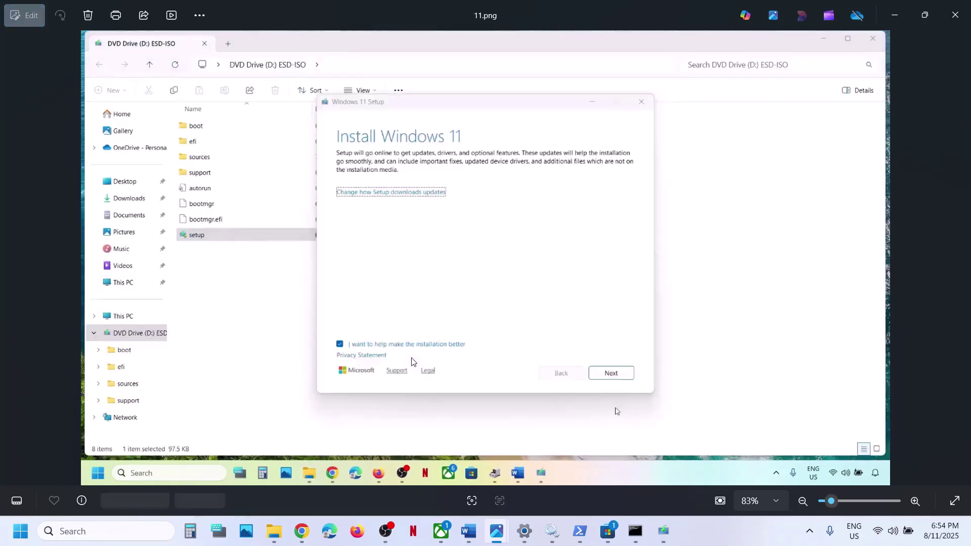
pyautogui.press('Right')
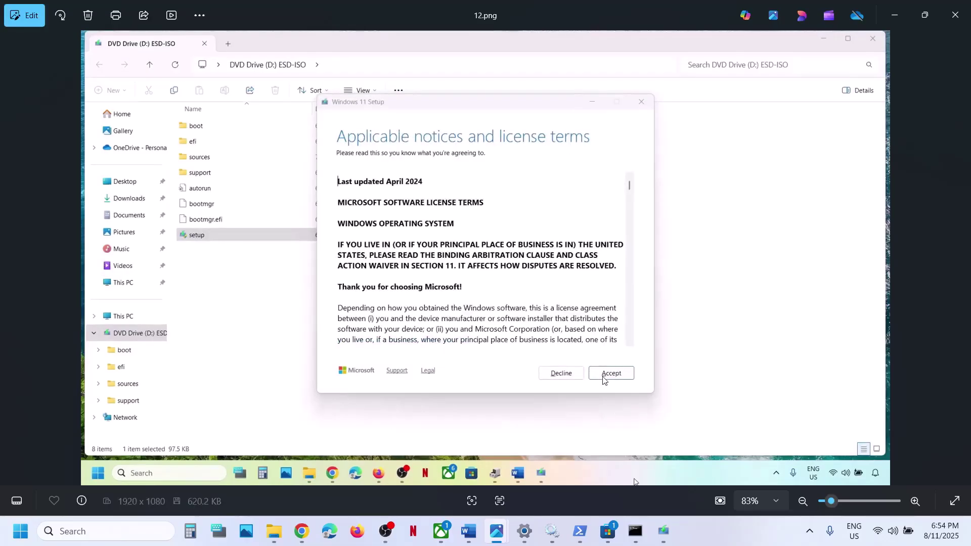
pyautogui.press('Right')
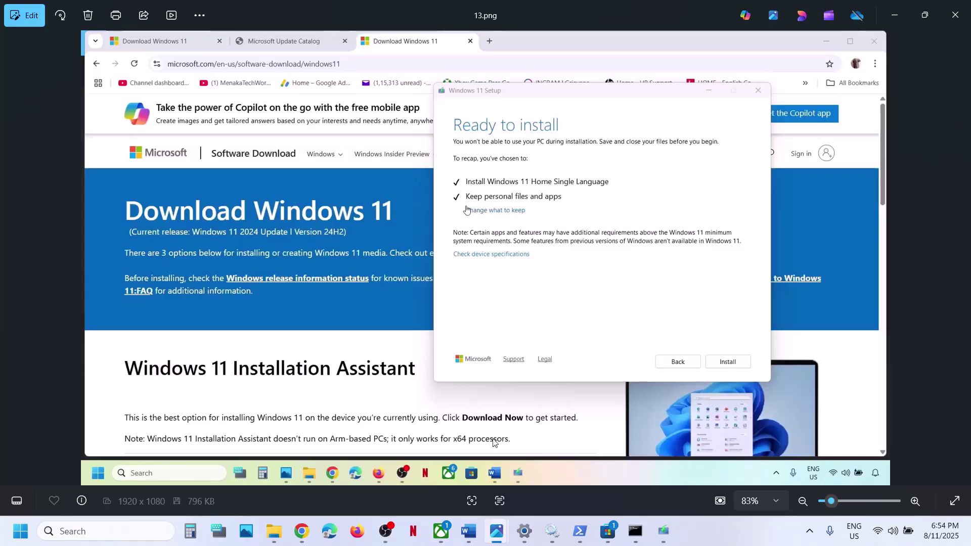
# Locate the Reset Windows 11 heading in the Microsoft Store Error guide
pyautogui.click(469, 531)
pyautogui.scroll(-2, 370, 371)
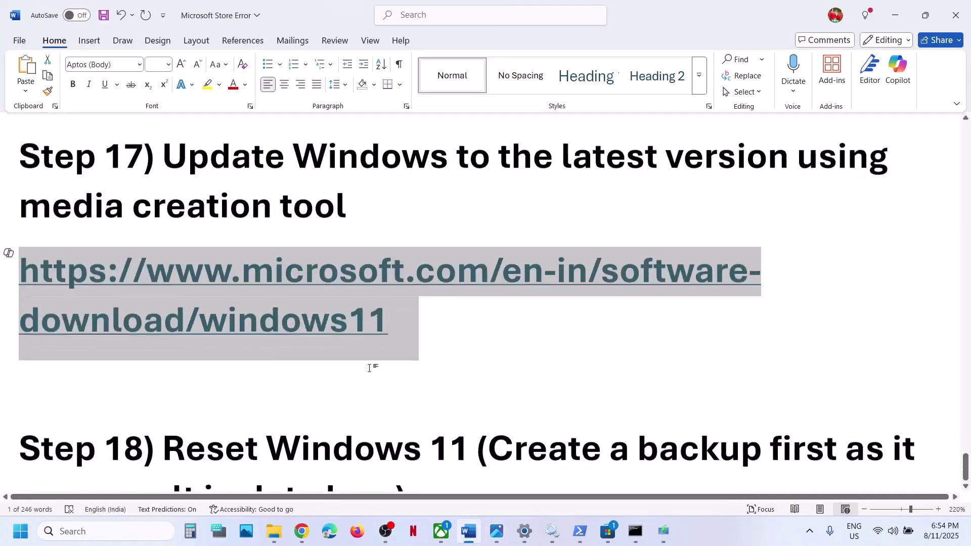
pyautogui.moveTo(156, 389); pyautogui.dragTo(377, 447)
pyautogui.click(478, 412)
pyautogui.click(377, 448)
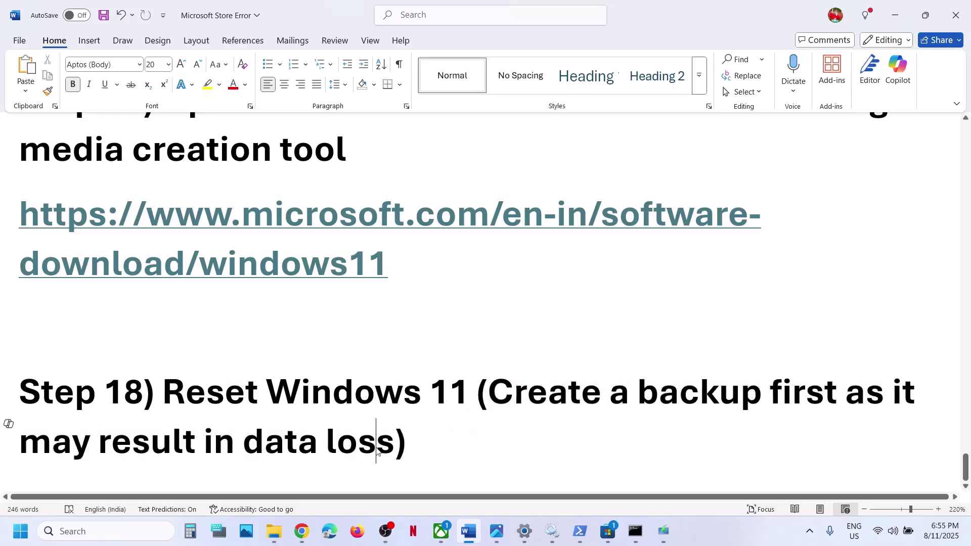
pyautogui.moveTo(448, 430); pyautogui.dragTo(225, 390)
pyautogui.hotkey('alt', 'Tab')
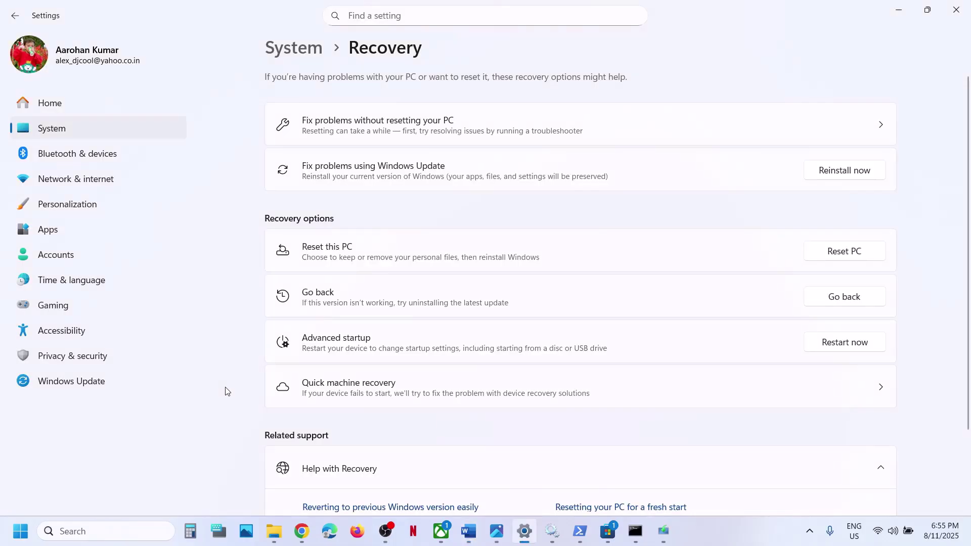
# From Recovery, start Reset this PC, choose Keep my files, then cancel
pyautogui.click(96, 381)
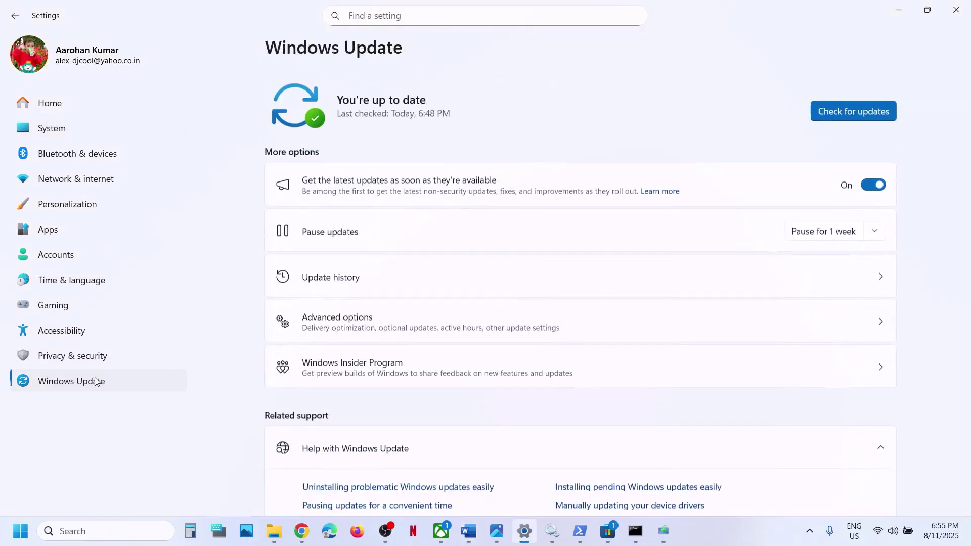
pyautogui.click(401, 325)
pyautogui.scroll(-3, 399, 326)
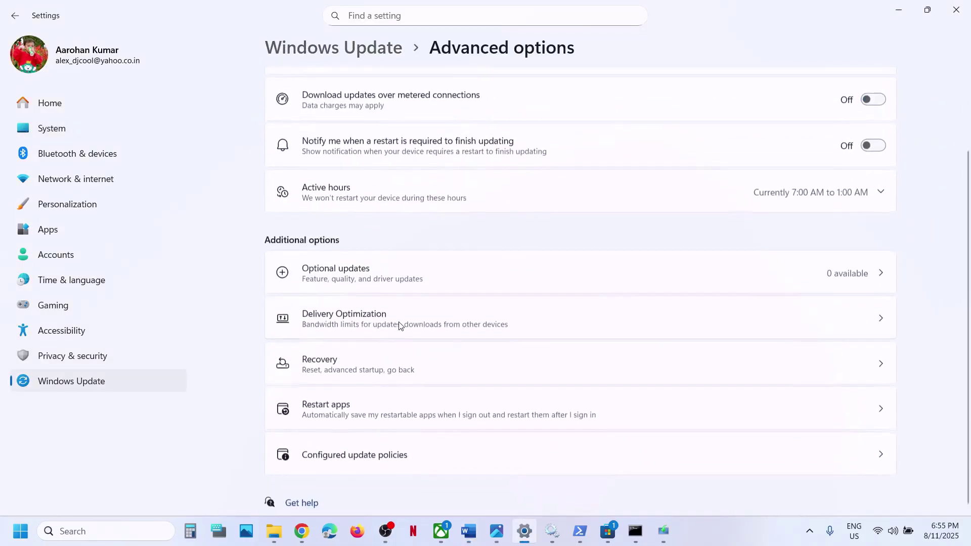
pyautogui.click(346, 371)
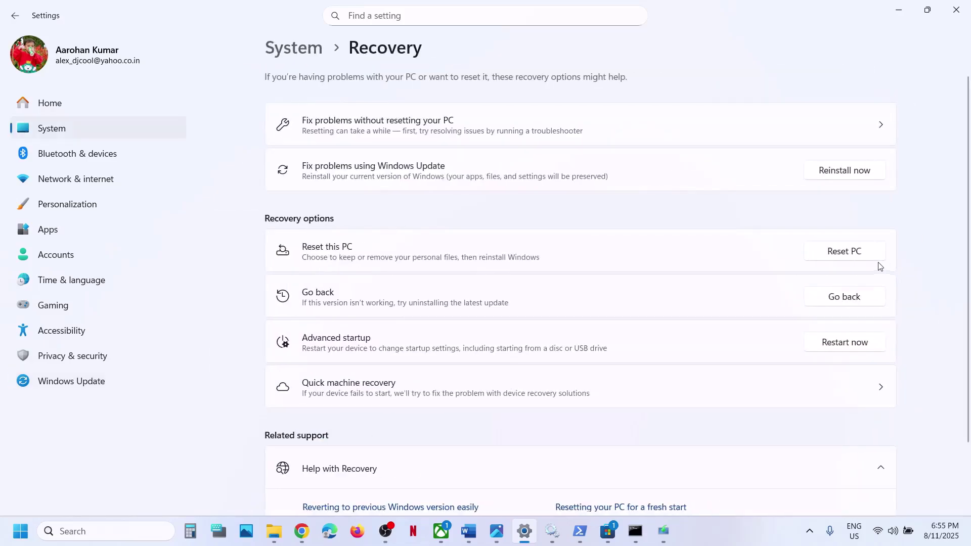
pyautogui.click(853, 251)
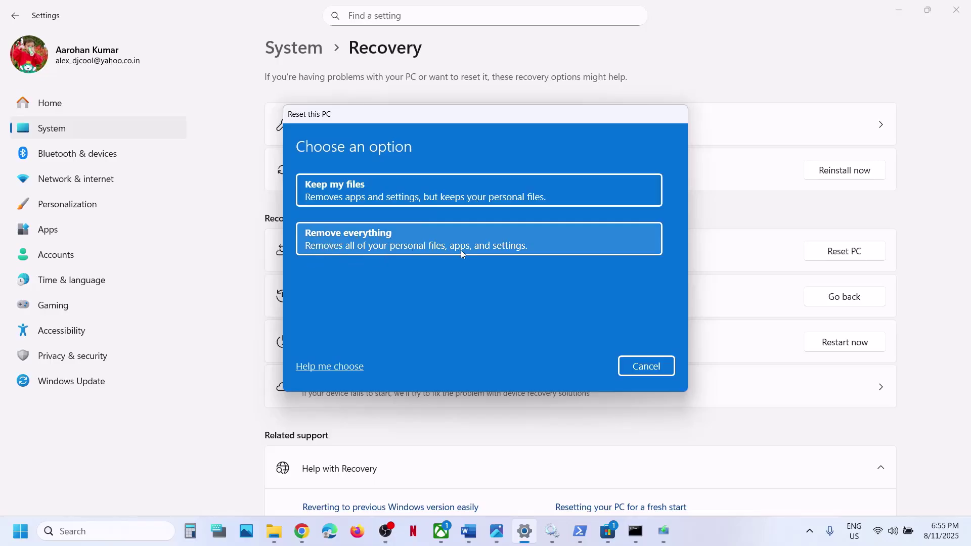
pyautogui.click(380, 194)
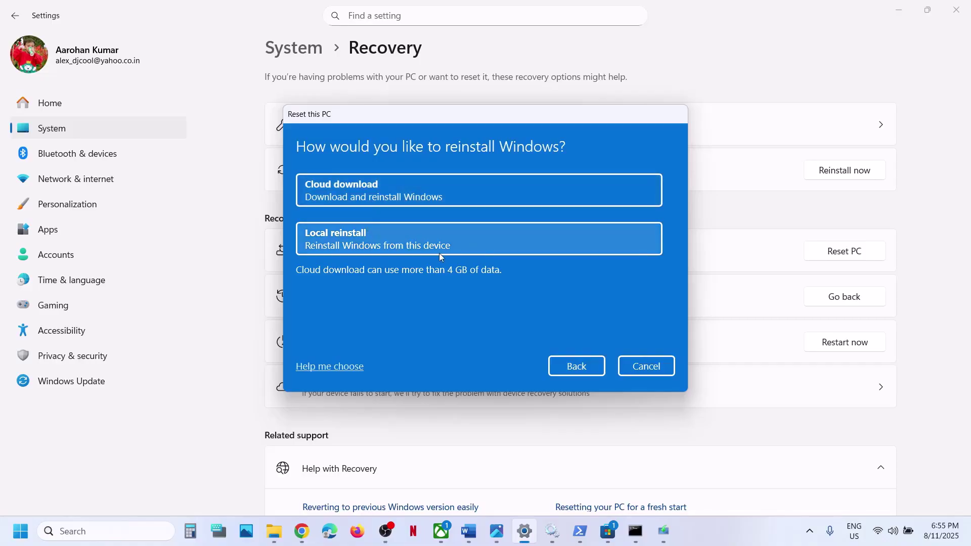
pyautogui.click(664, 368)
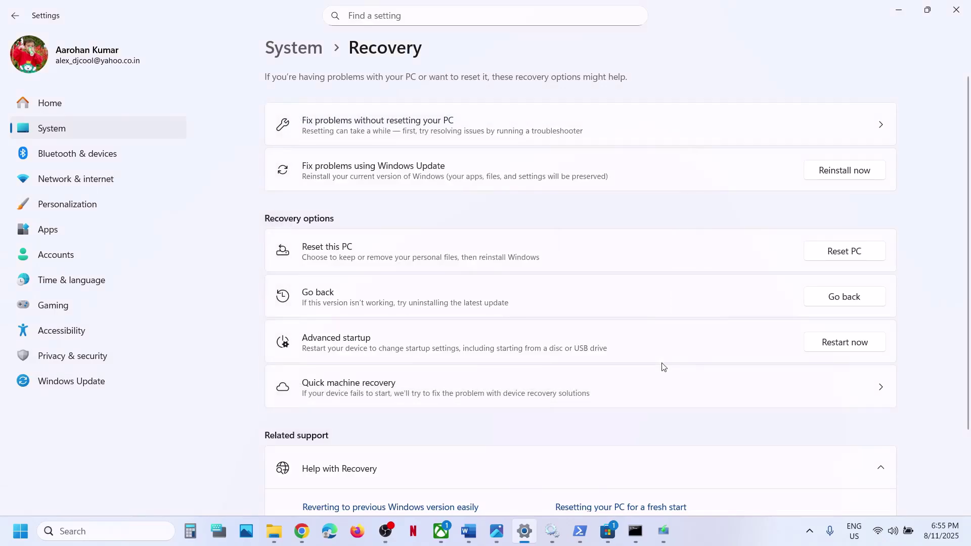
pyautogui.click(607, 532)
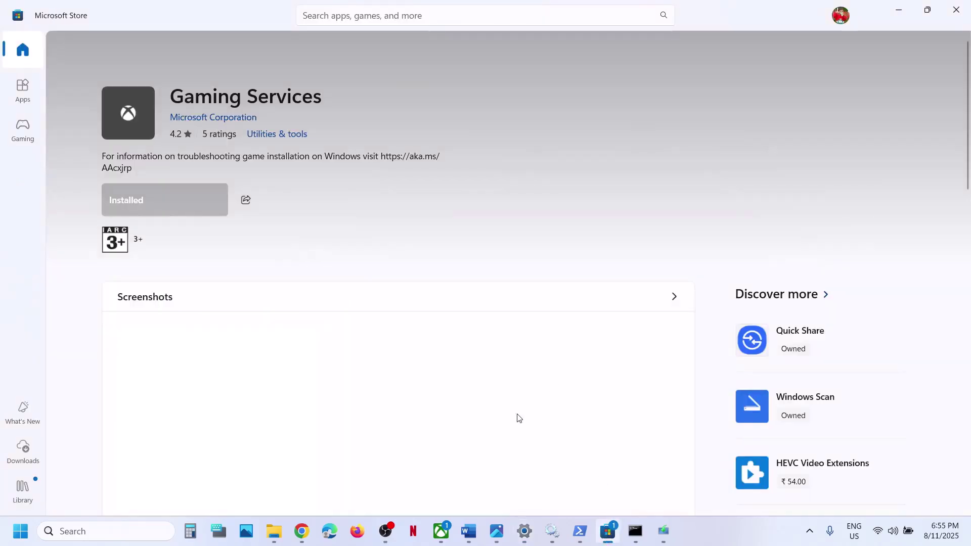
# Reopen the Store's 'Something went wrong' screenshot, Screenshot 2025-08-11 153846.jpg, in Photos
pyautogui.moveTo(495, 536)
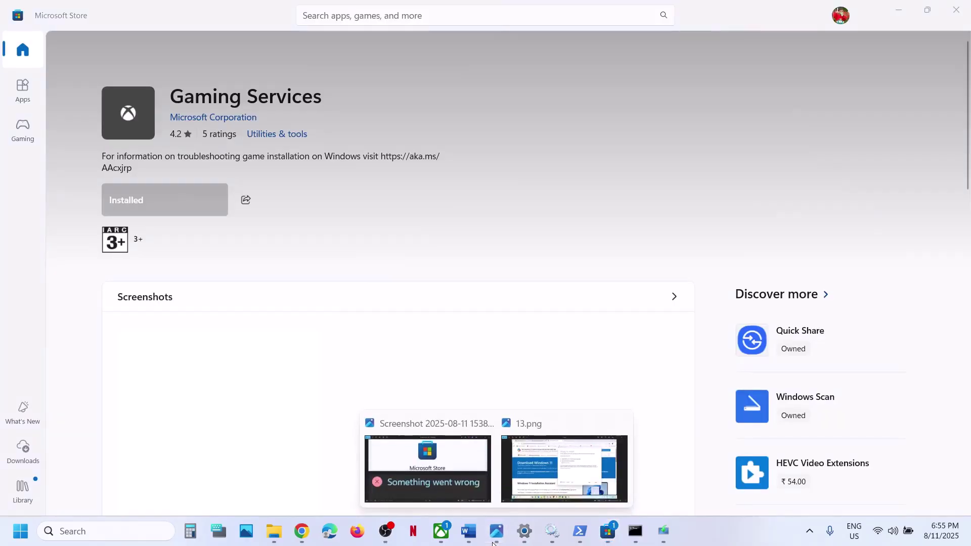
pyautogui.click(441, 474)
pyautogui.click(719, 545)
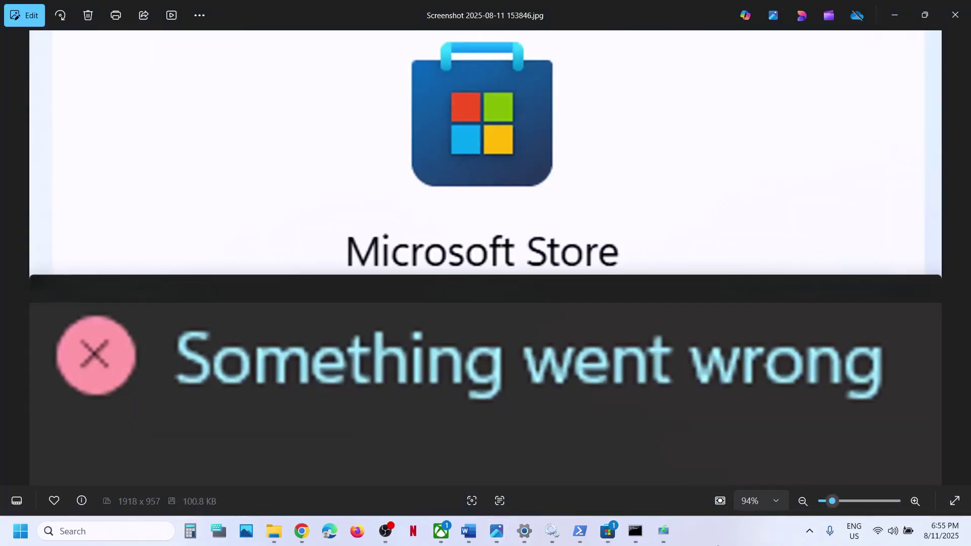